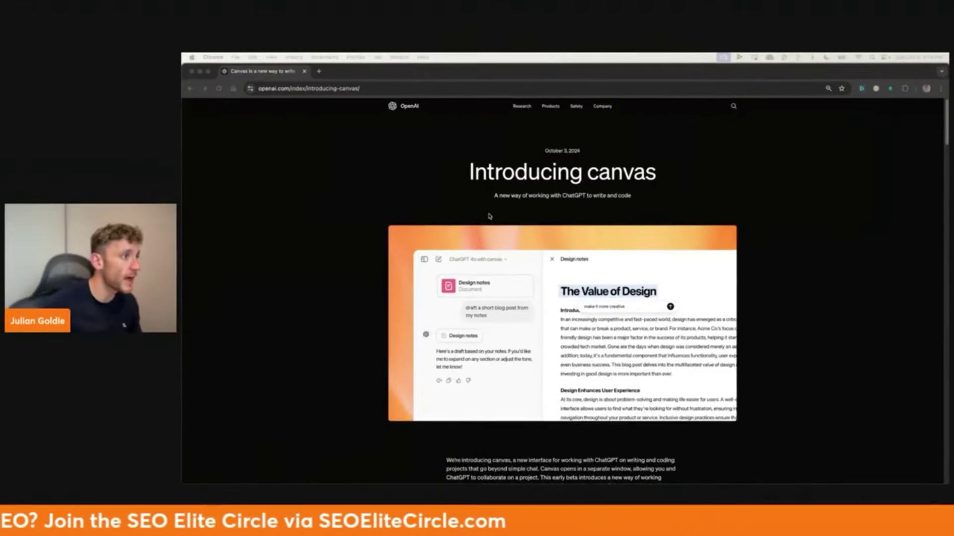
Review the title, subtitle and opening section of OpenAI's "Introducing canvas" announcement.
{"action": "scroll", "coordinate": [504, 249], "scroll_direction": "down", "scroll_amount": 2}
{"action": "scroll", "coordinate": [515, 256], "scroll_direction": "up", "scroll_amount": 1}
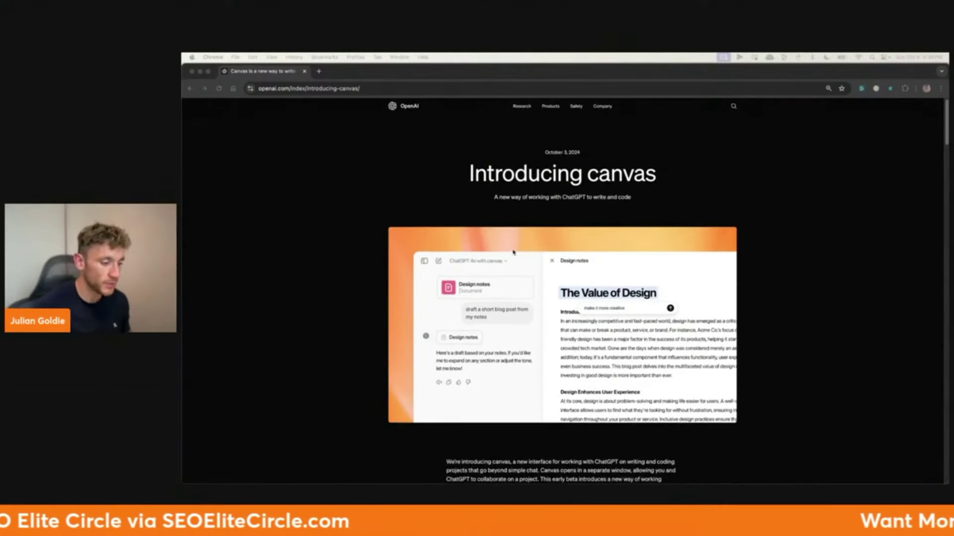
{"action": "left_click", "coordinate": [702, 249]}
{"action": "key", "text": "super+equal"}
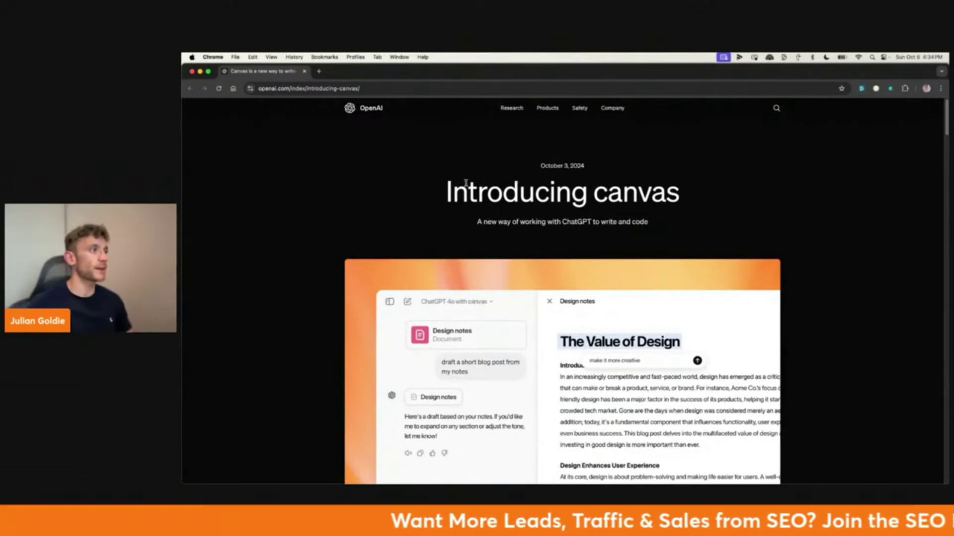
{"action": "left_click_drag", "start_coordinate": [446, 189], "coordinate": [667, 220]}
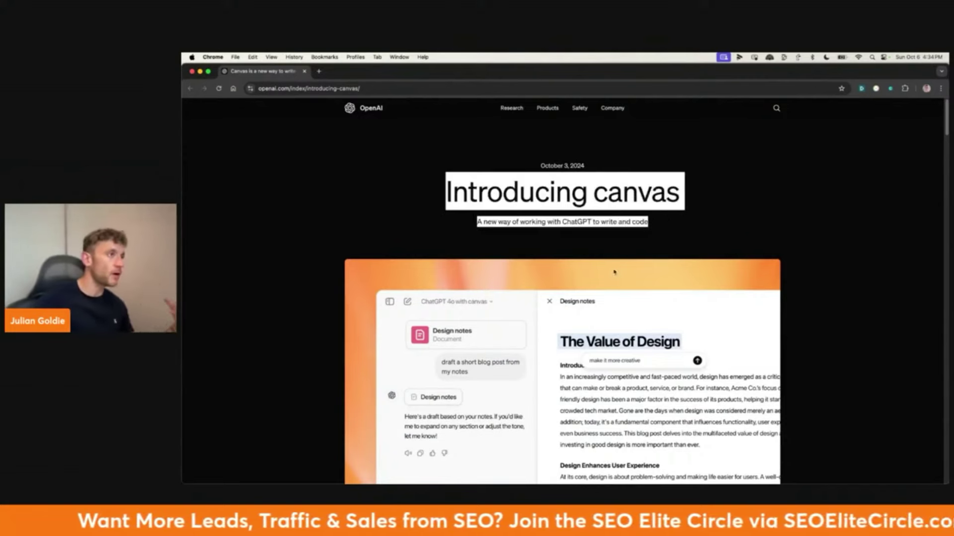
{"action": "scroll", "coordinate": [657, 222], "scroll_direction": "down", "scroll_amount": 1}
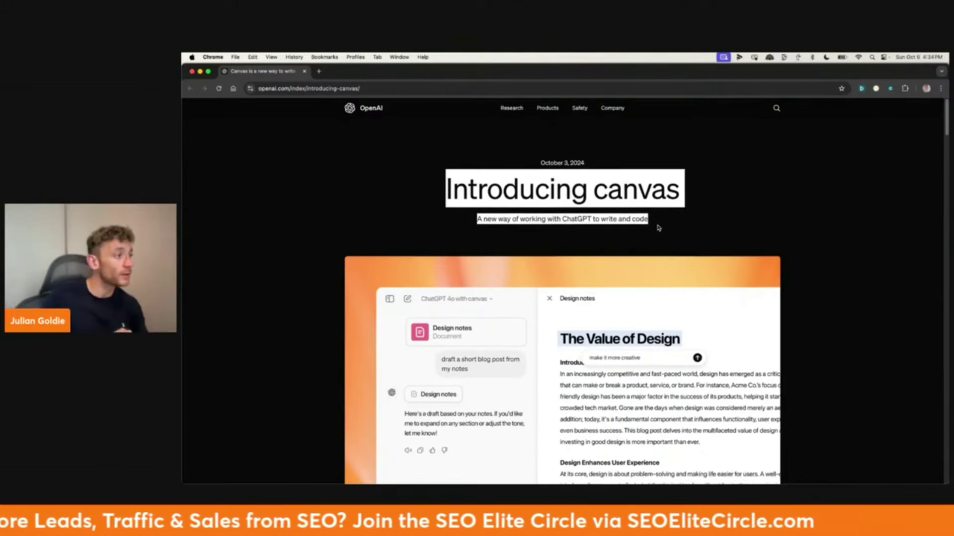
{"action": "scroll", "coordinate": [618, 249], "scroll_direction": "down", "scroll_amount": 3}
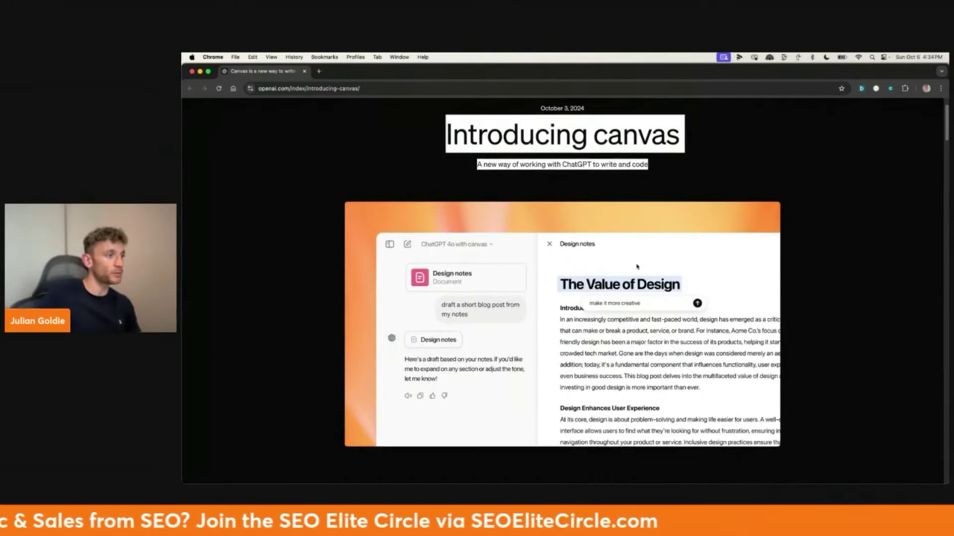
{"action": "scroll", "coordinate": [640, 271], "scroll_direction": "down", "scroll_amount": 10}
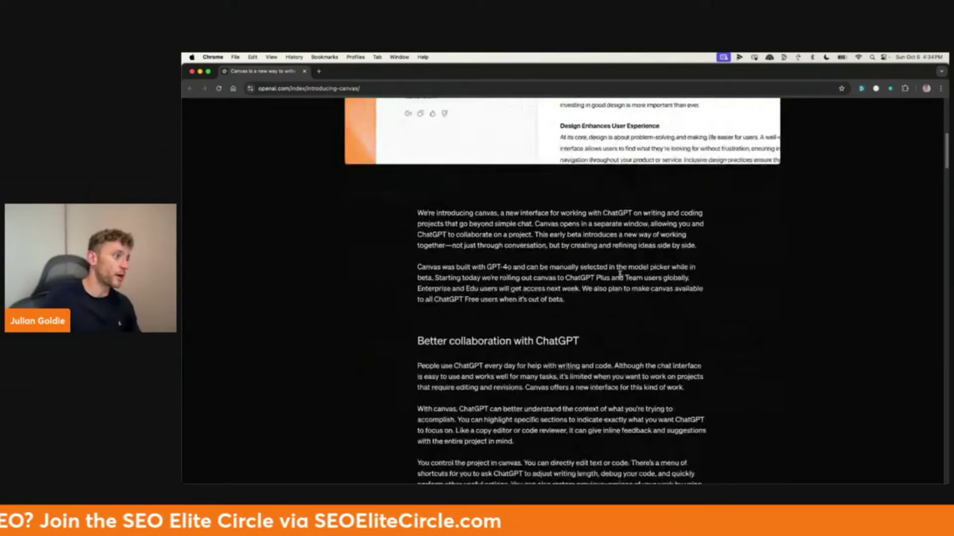
{"action": "scroll", "coordinate": [626, 255], "scroll_direction": "up", "scroll_amount": 15}
Open ChatGPT in a new browser tab.
{"action": "key", "text": "super+t"}
{"action": "type", "text": "chatgpt"}
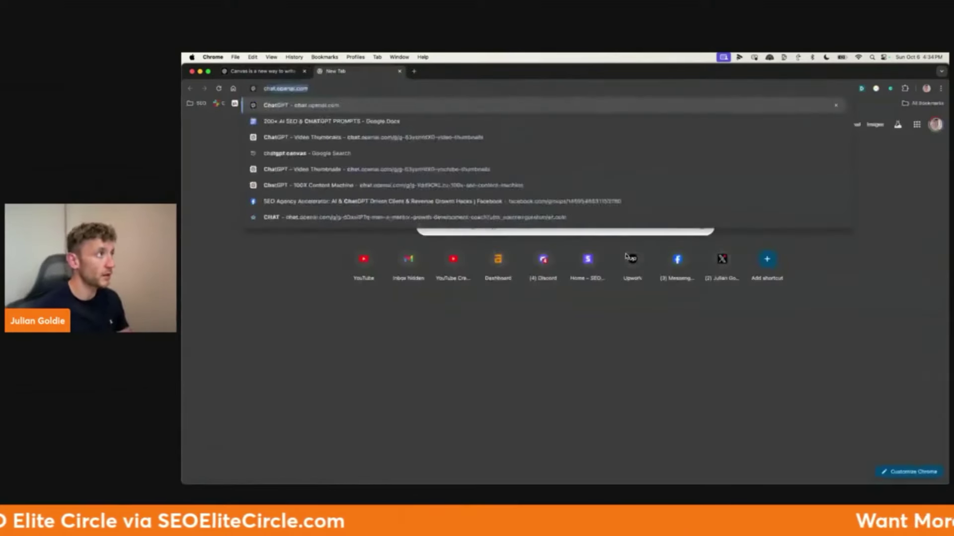
{"action": "key", "text": "Return"}
Return to the canvas announcement and highlight its publication date.
{"action": "key", "text": "super+1"}
{"action": "left_click_drag", "start_coordinate": [514, 156], "coordinate": [612, 163]}
{"action": "scroll", "coordinate": [584, 185], "scroll_direction": "down", "scroll_amount": 2}
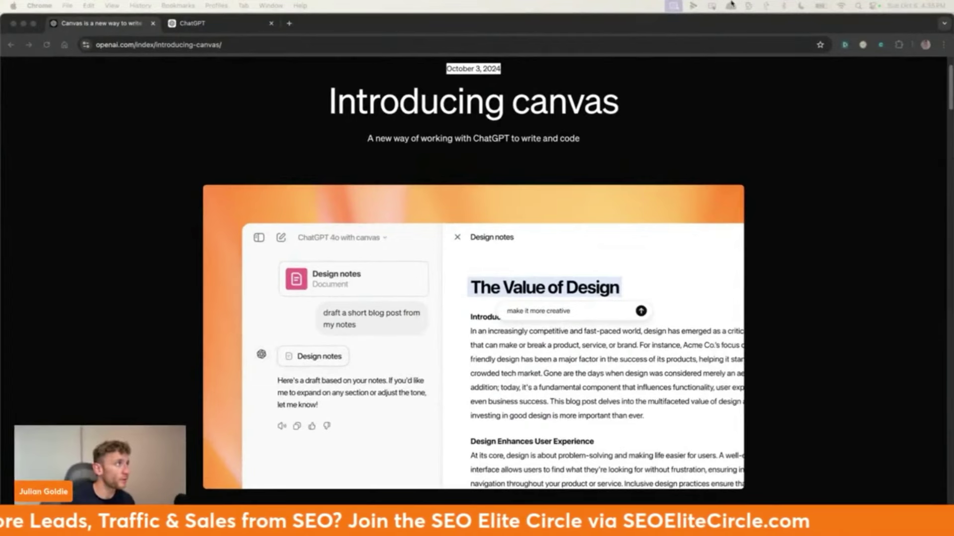
Go back to ChatGPT and choose GPT-4o with canvas as the chat's model.
{"action": "left_click", "coordinate": [219, 28]}
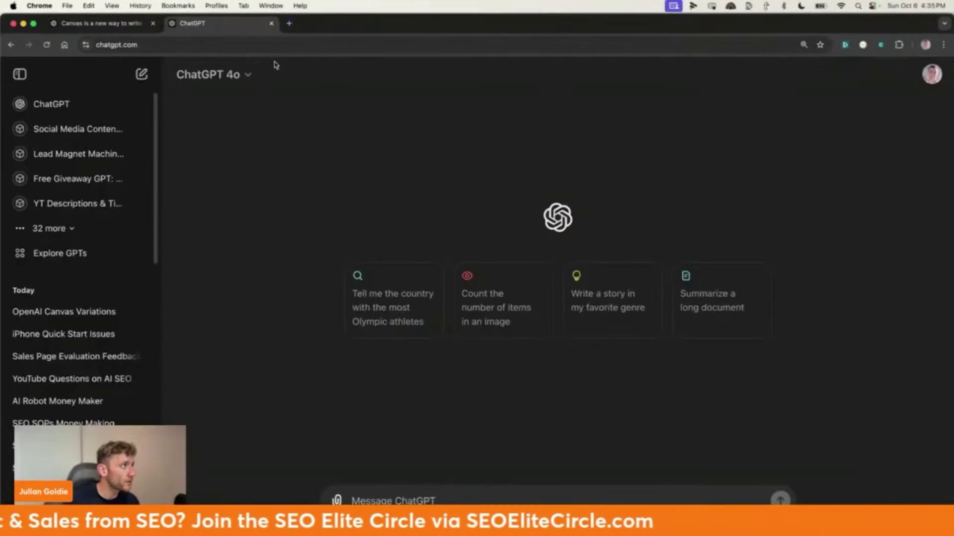
{"action": "left_click", "coordinate": [248, 76]}
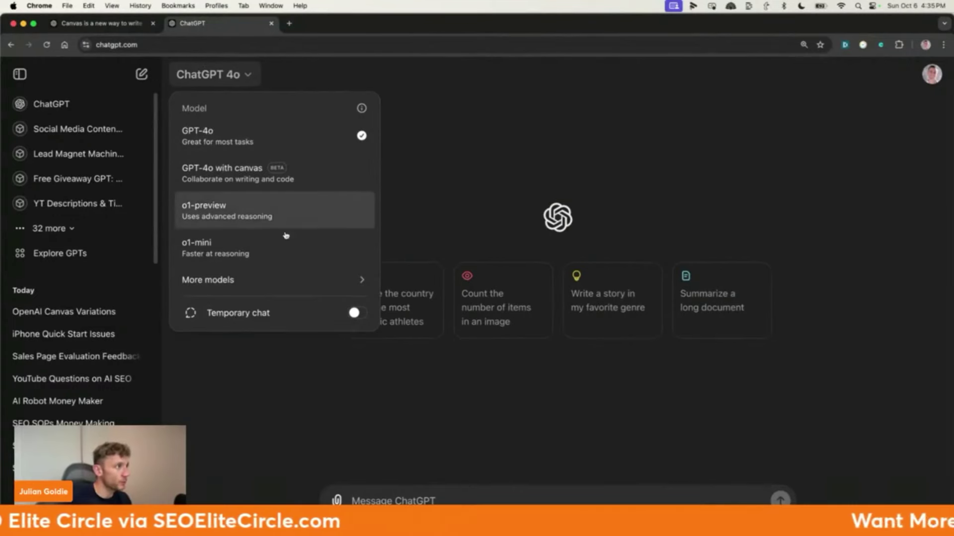
{"action": "left_click", "coordinate": [240, 175]}
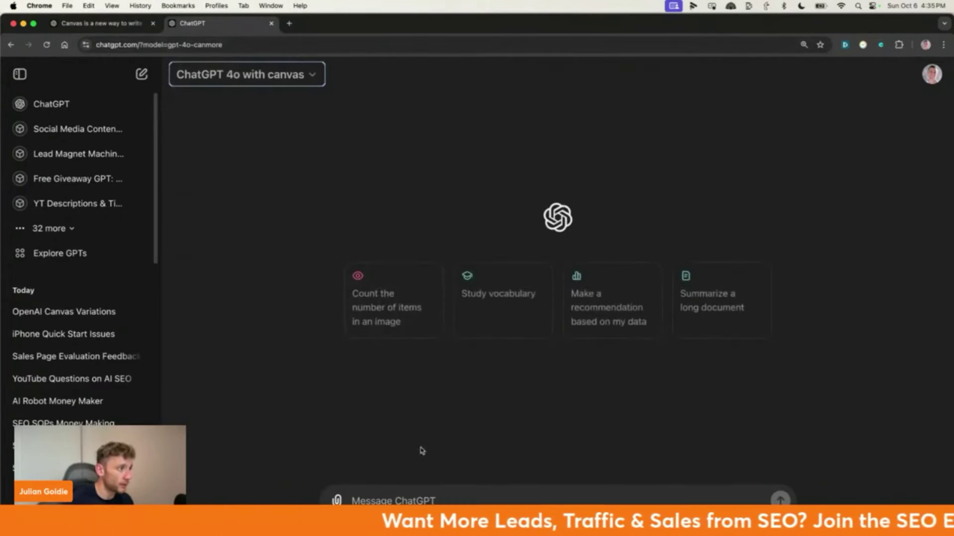
Submit the prompt "Write an SEO blog" to the canvas model.
{"action": "left_click", "coordinate": [406, 493]}
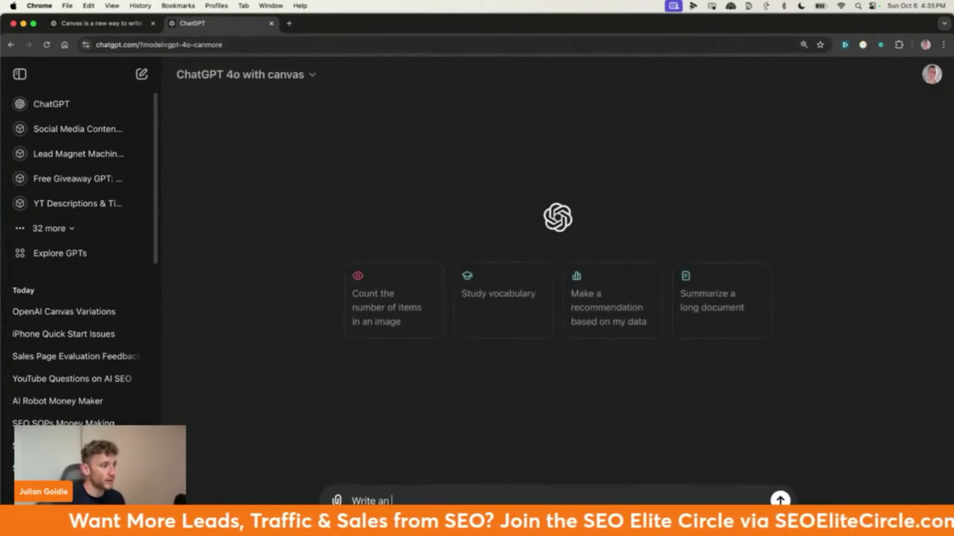
{"action": "type", "text": "Write an SEO blog"}
{"action": "key", "text": "Return"}
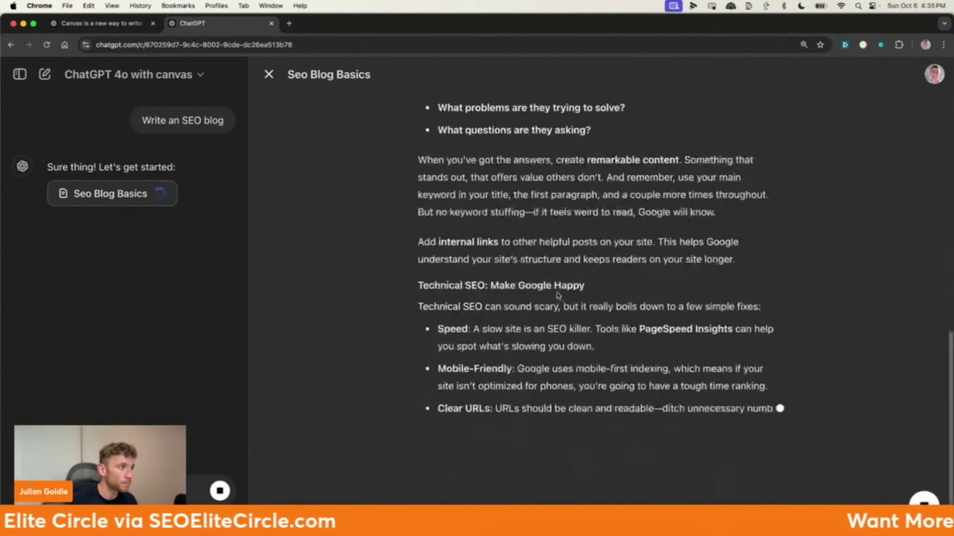
{"action": "scroll", "coordinate": [327, 284], "scroll_direction": "up", "scroll_amount": 15}
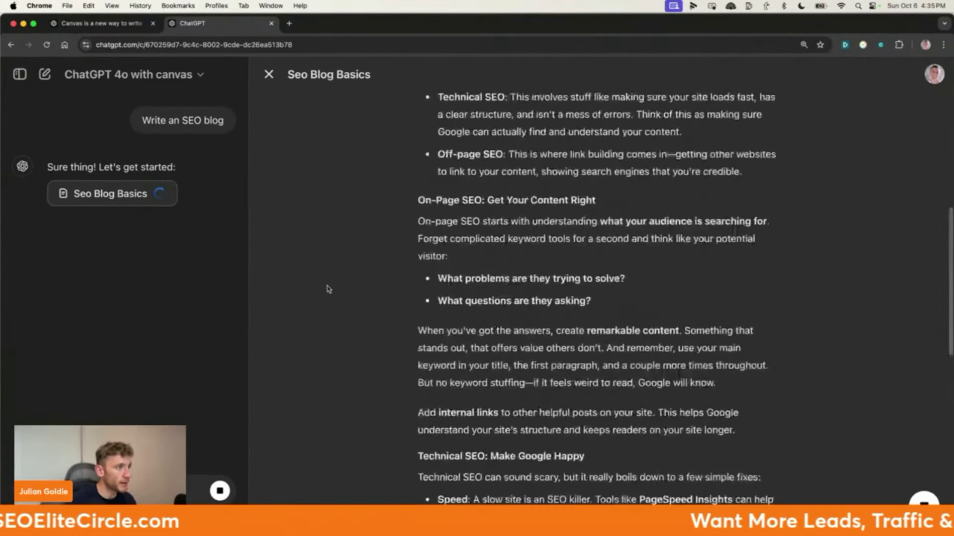
Open Claude in a new browser tab.
{"action": "key", "text": "super+t"}
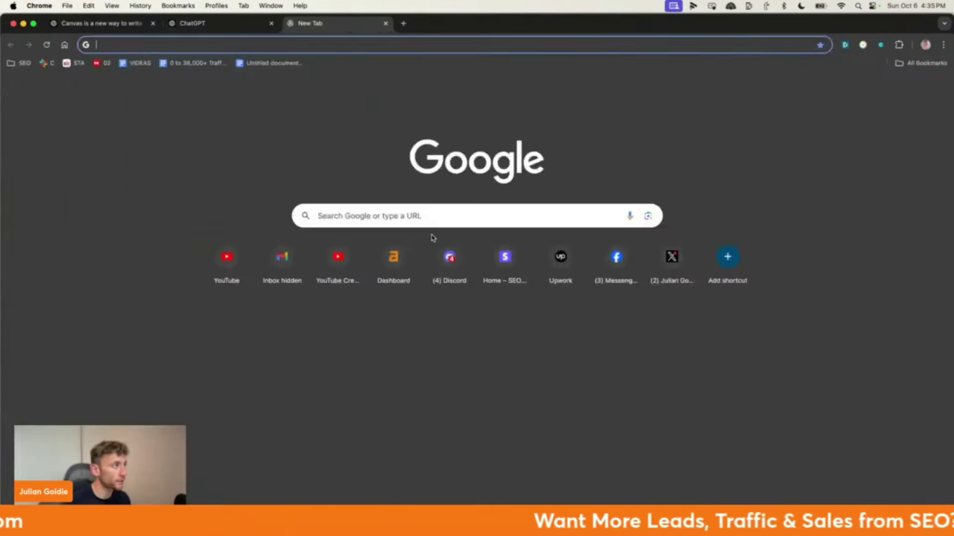
{"action": "type", "text": "claude"}
{"action": "key", "text": "Return"}
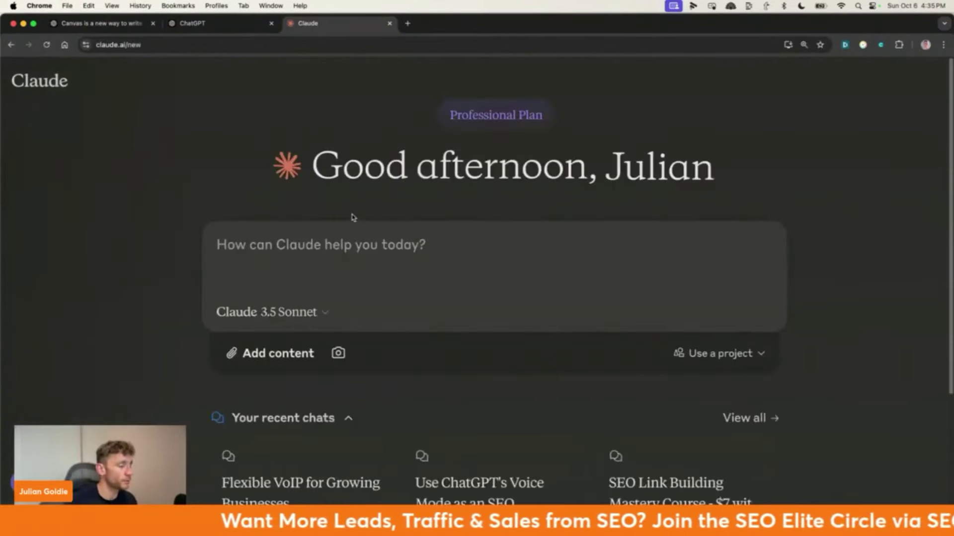
Return to the ChatGPT canvas draft and read through the blog, highlighting its opening paragraphs.
{"action": "left_click", "coordinate": [225, 23]}
{"action": "scroll", "coordinate": [542, 239], "scroll_direction": "down", "scroll_amount": 15}
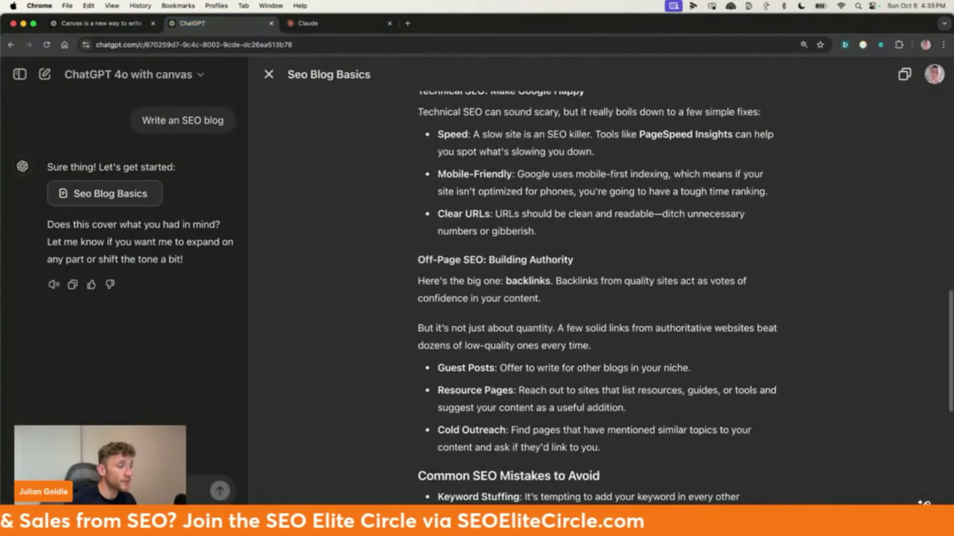
{"action": "scroll", "coordinate": [872, 246], "scroll_direction": "up", "scroll_amount": 3}
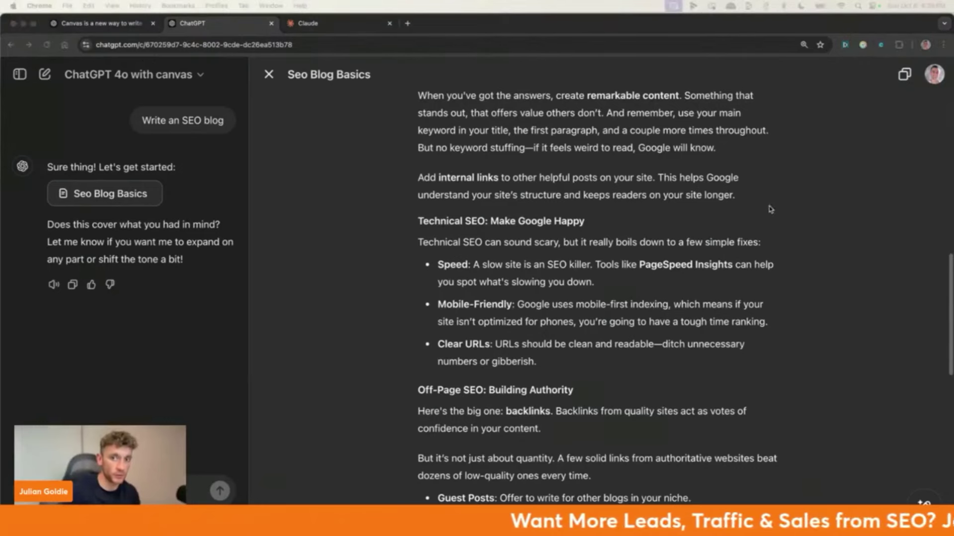
{"action": "left_click", "coordinate": [533, 244]}
{"action": "scroll", "coordinate": [503, 260], "scroll_direction": "up", "scroll_amount": 15}
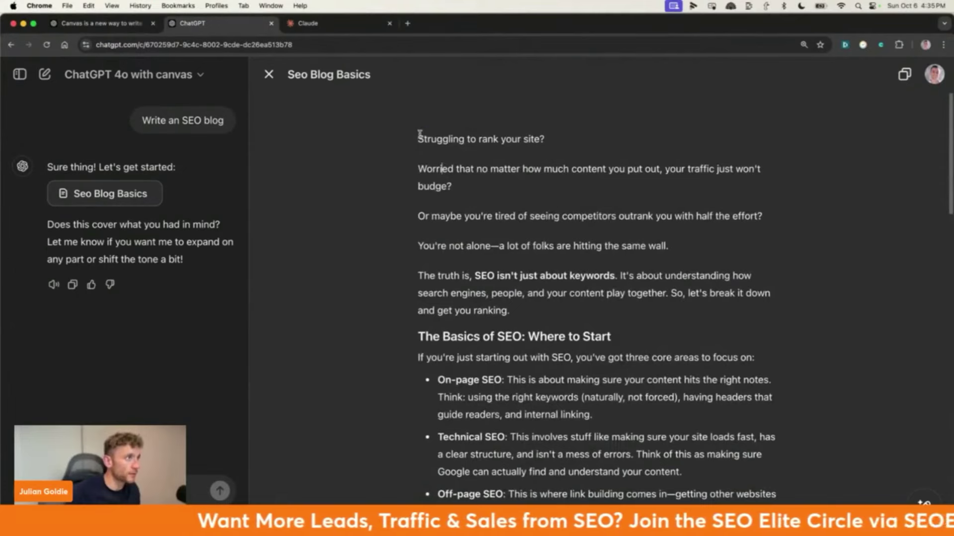
{"action": "left_click_drag", "start_coordinate": [419, 133], "coordinate": [745, 310]}
{"action": "left_click_drag", "start_coordinate": [686, 246], "coordinate": [451, 107]}
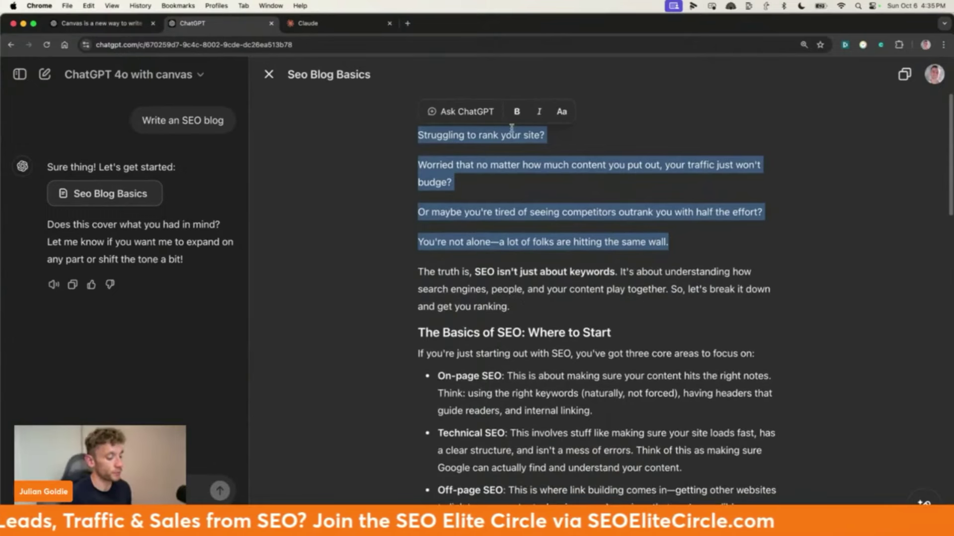
Open a second ChatGPT chat in a new tab and place that tab before the canvas chat's tab.
{"action": "key", "text": "super+t"}
{"action": "type", "text": "chat"}
{"action": "key", "text": "Return"}
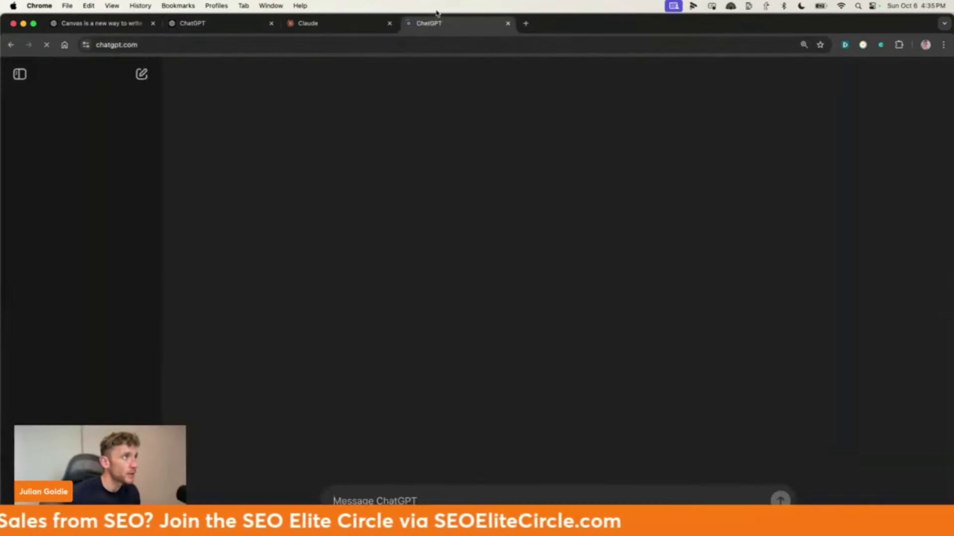
{"action": "left_click_drag", "start_coordinate": [447, 28], "coordinate": [236, 36]}
Copy the prompt "Write an SEO blog" from the canvas chat.
{"action": "left_click", "coordinate": [328, 23]}
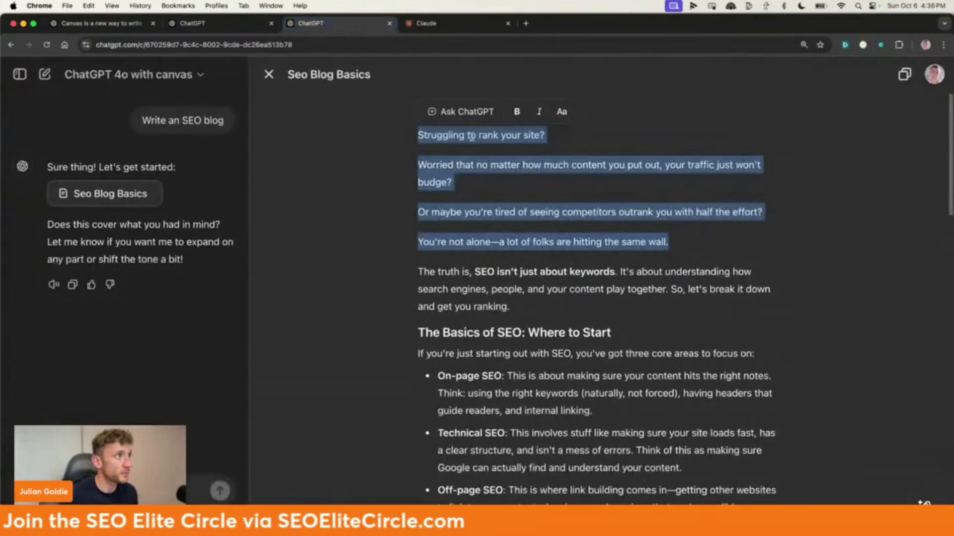
{"action": "double_click", "coordinate": [186, 119]}
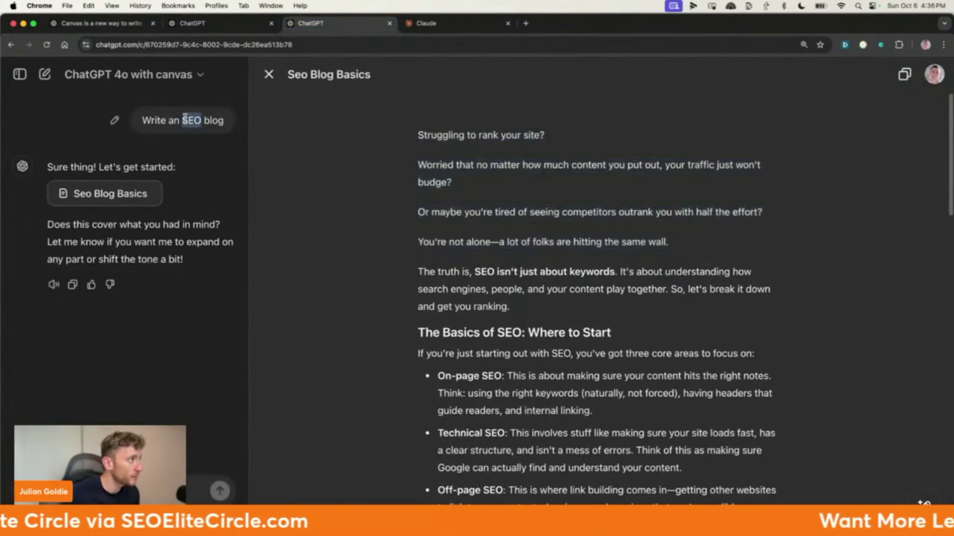
{"action": "triple_click", "coordinate": [194, 119]}
{"action": "key", "text": "super+c"}
Submit the copied prompt in the standard ChatGPT 4o chat, followed by the reply "Write about link building".
{"action": "left_click", "coordinate": [219, 23]}
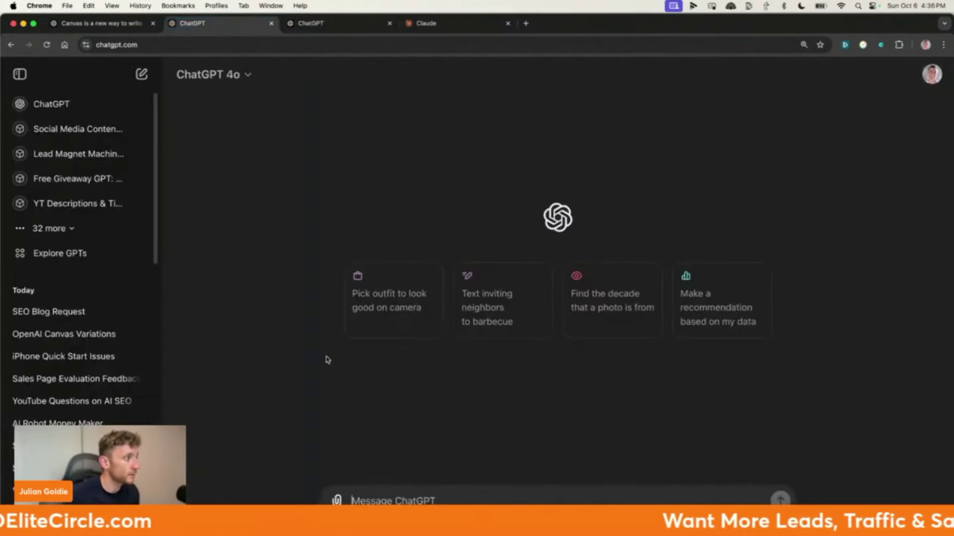
{"action": "key", "text": "super+v"}
{"action": "key", "text": "Return"}
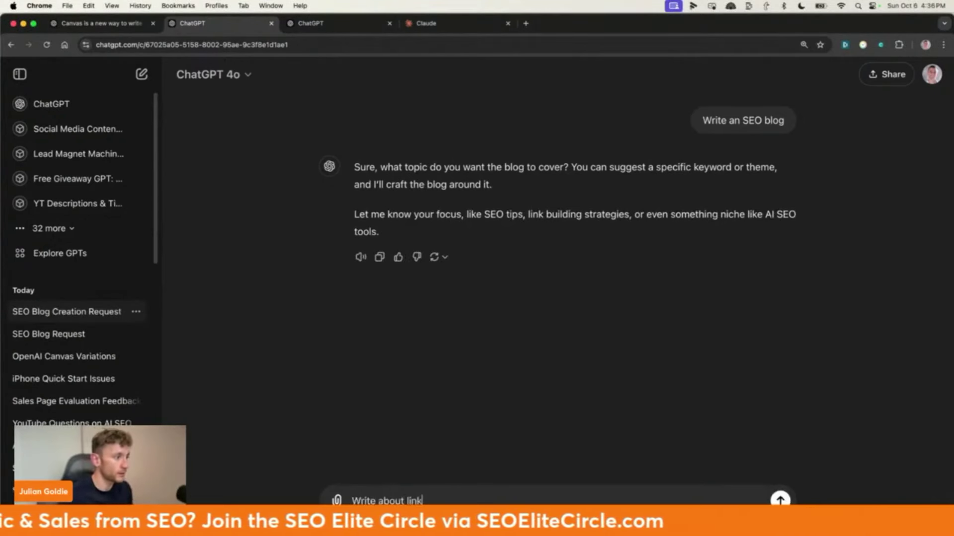
{"action": "key", "text": "Return"}
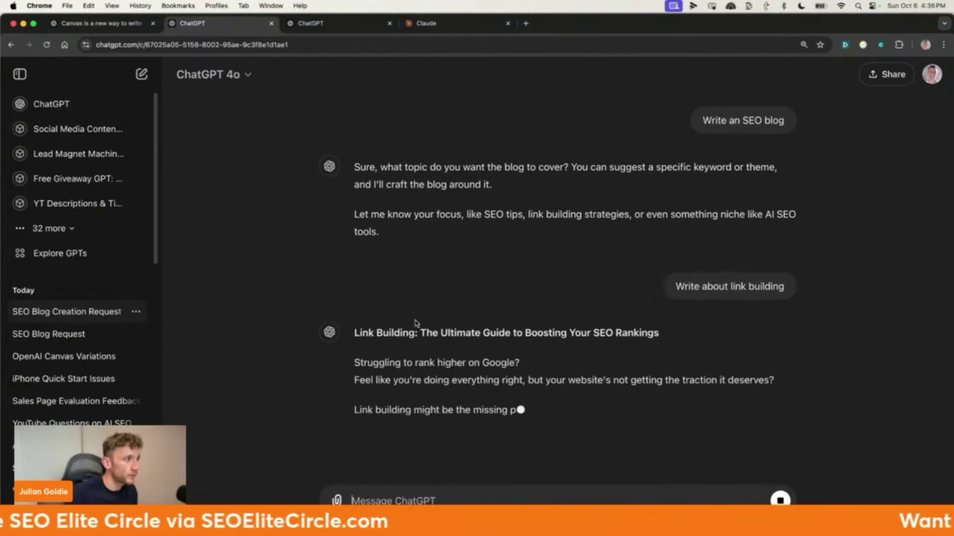
Examine the standard chat's link building article, highlighting its opening lines and the sentence about high-quality backlinks.
{"action": "scroll", "coordinate": [397, 367], "scroll_direction": "down", "scroll_amount": 3}
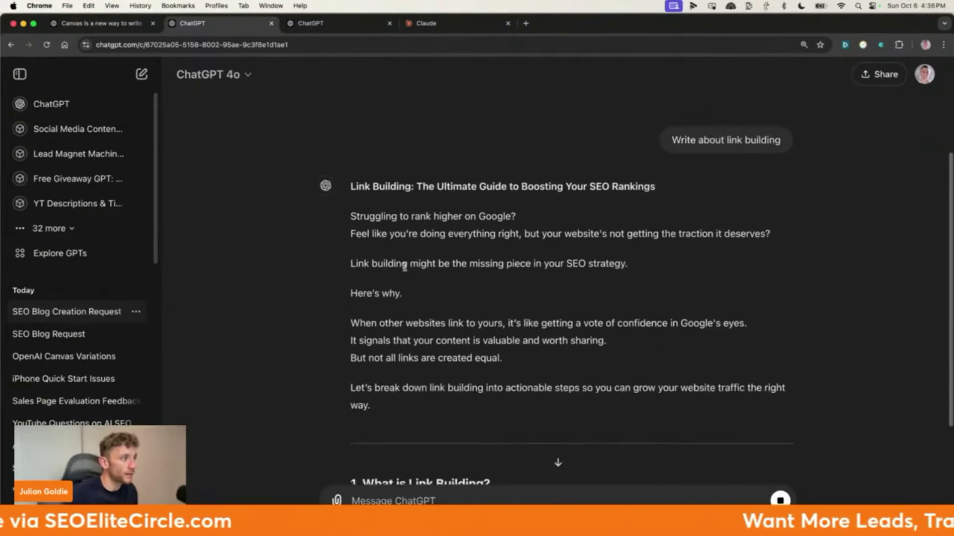
{"action": "scroll", "coordinate": [415, 390], "scroll_direction": "up", "scroll_amount": 3}
{"action": "scroll", "coordinate": [437, 352], "scroll_direction": "down", "scroll_amount": 10}
{"action": "scroll", "coordinate": [438, 352], "scroll_direction": "up", "scroll_amount": 10}
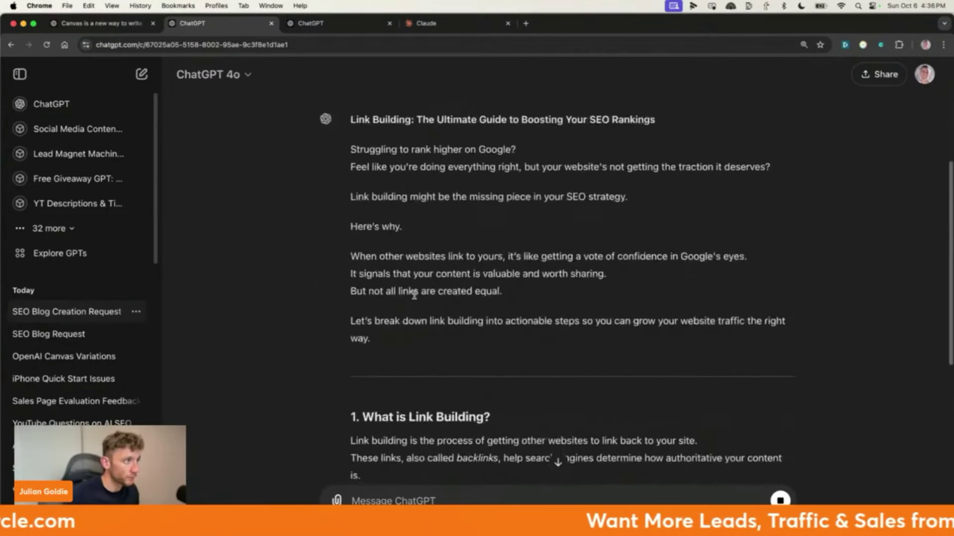
{"action": "left_click_drag", "start_coordinate": [351, 328], "coordinate": [631, 403]}
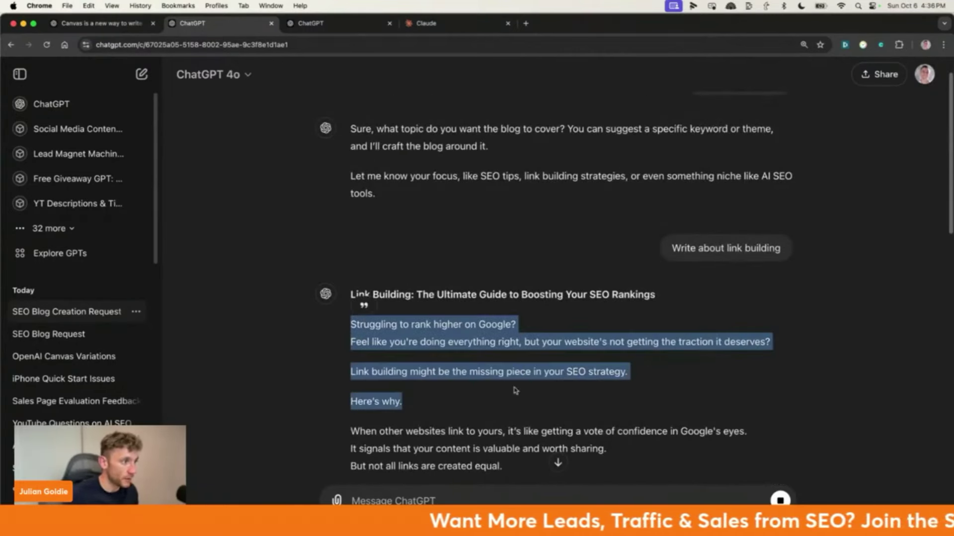
{"action": "scroll", "coordinate": [468, 217], "scroll_direction": "down", "scroll_amount": 6}
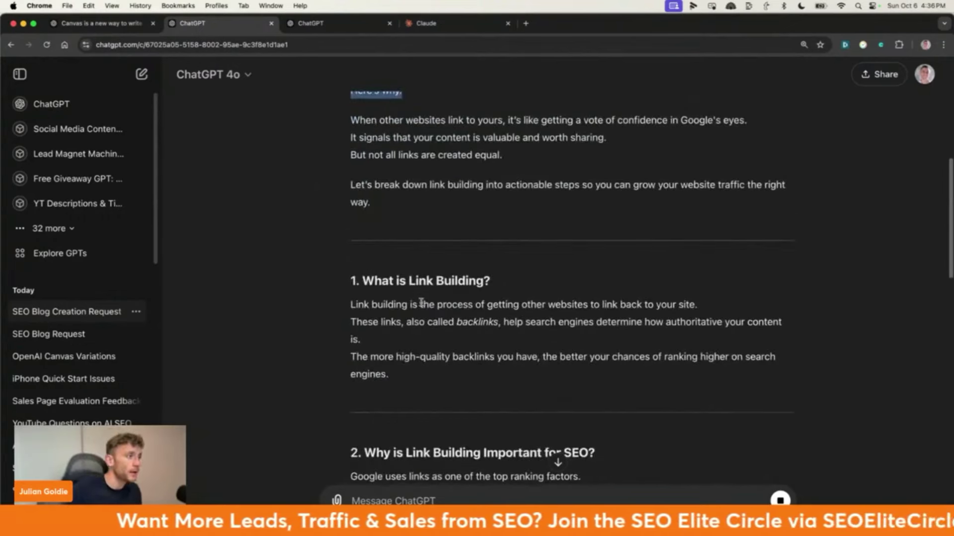
{"action": "scroll", "coordinate": [456, 332], "scroll_direction": "down", "scroll_amount": 4}
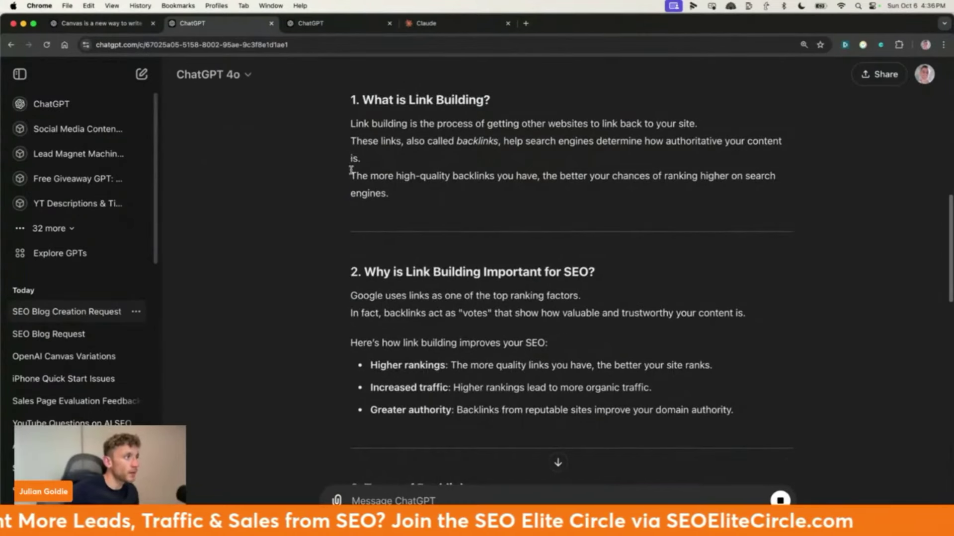
{"action": "left_click_drag", "start_coordinate": [351, 170], "coordinate": [467, 201]}
{"action": "scroll", "coordinate": [456, 268], "scroll_direction": "up", "scroll_amount": 4}
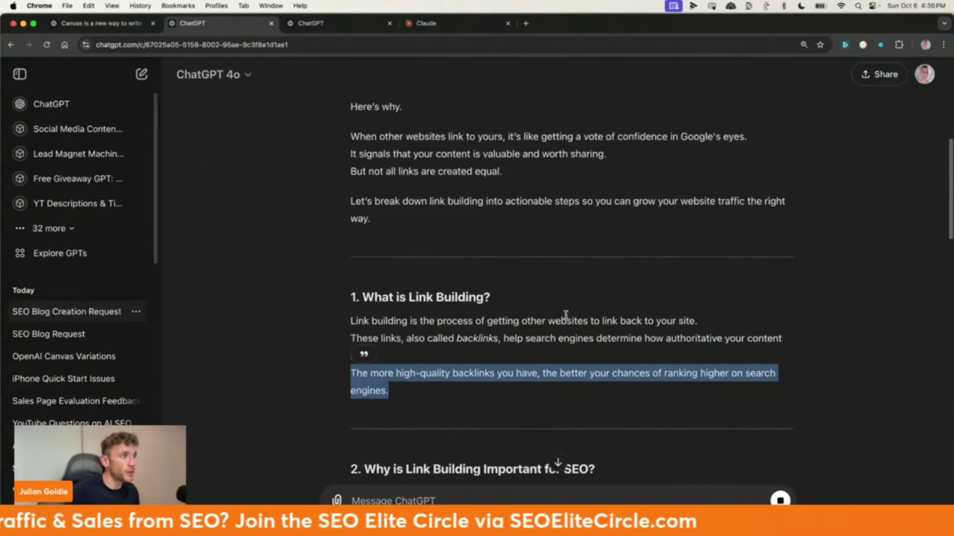
{"action": "scroll", "coordinate": [522, 292], "scroll_direction": "up", "scroll_amount": 5}
Switch back to the canvas chat and reread the opening of its SEO blog draft for comparison.
{"action": "key", "text": "ctrl+Tab"}
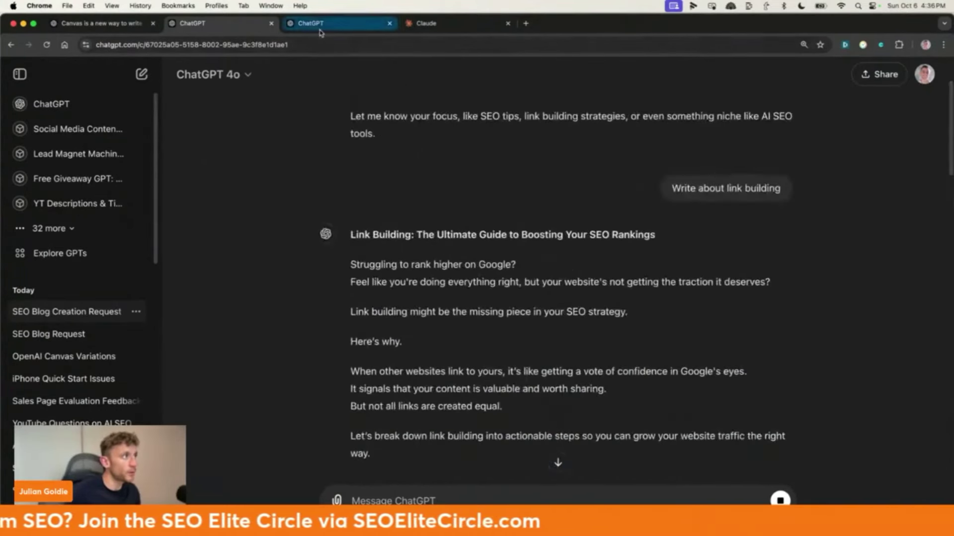
{"action": "scroll", "coordinate": [475, 300], "scroll_direction": "down", "scroll_amount": 2}
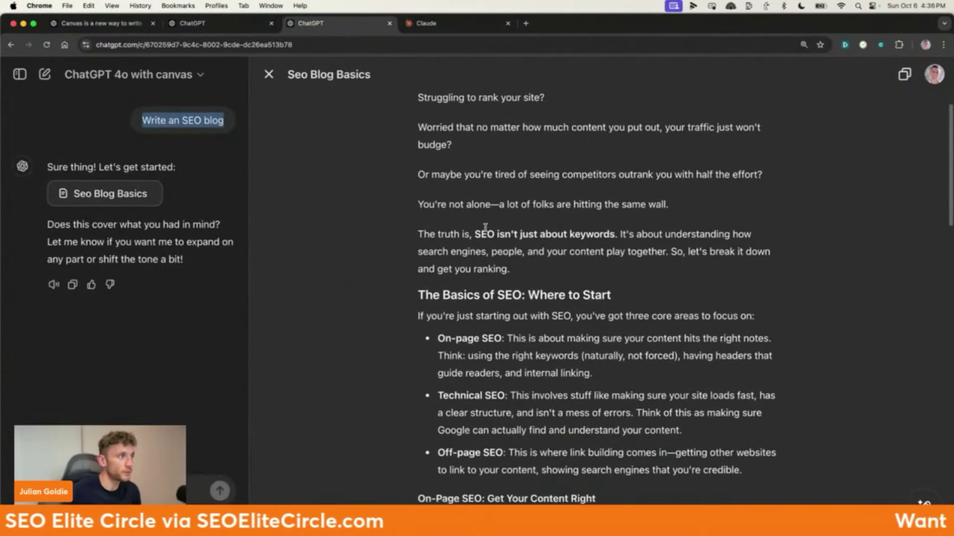
{"action": "scroll", "coordinate": [505, 235], "scroll_direction": "up", "scroll_amount": 1}
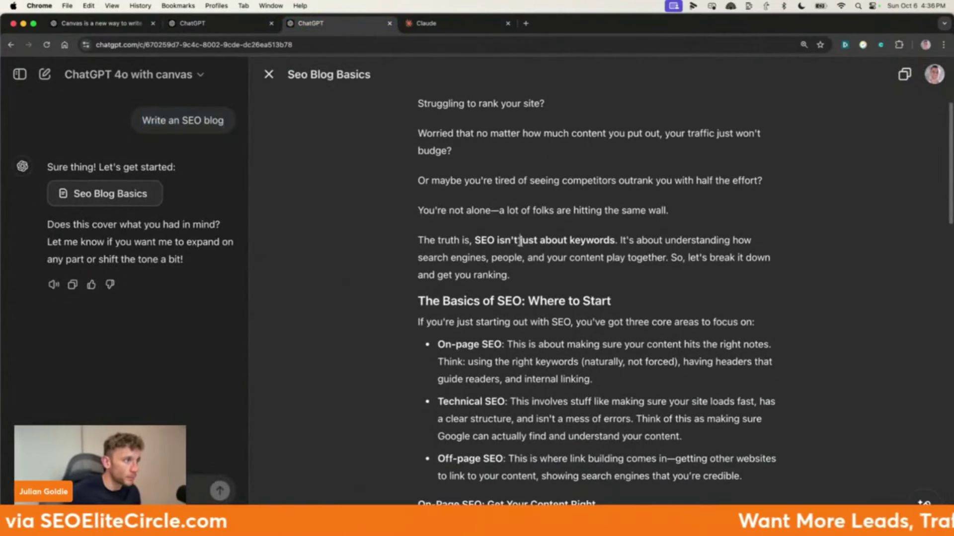
Open an inline edit prompt on the paragraph beginning "The truth is" in the canvas draft.
{"action": "triple_click", "coordinate": [520, 241]}
{"action": "left_click", "coordinate": [475, 304]}
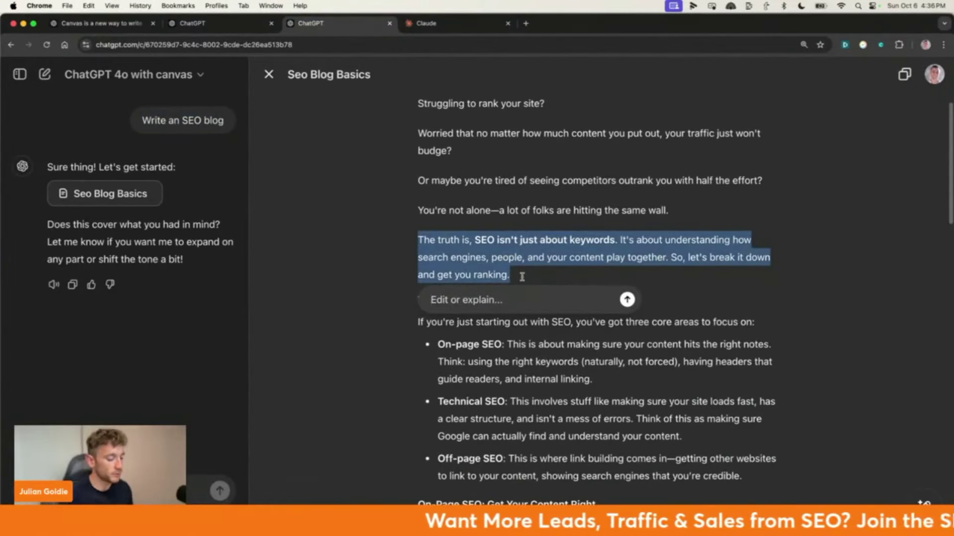
Open juliangoldie.co.uk in a new browser tab and close the Claude tab.
{"action": "key", "text": "super+t"}
{"action": "type", "text": "juliangoldie.co."}
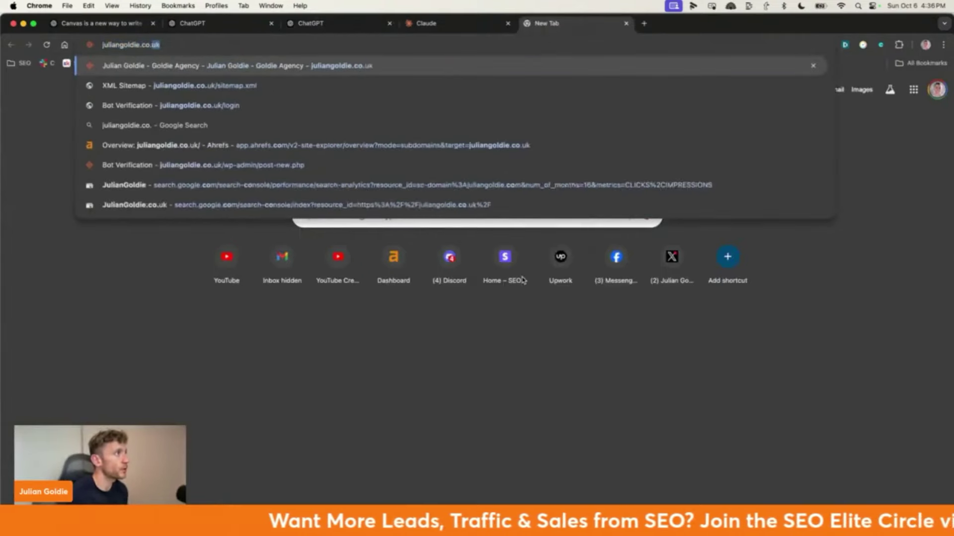
{"action": "key", "text": "Return"}
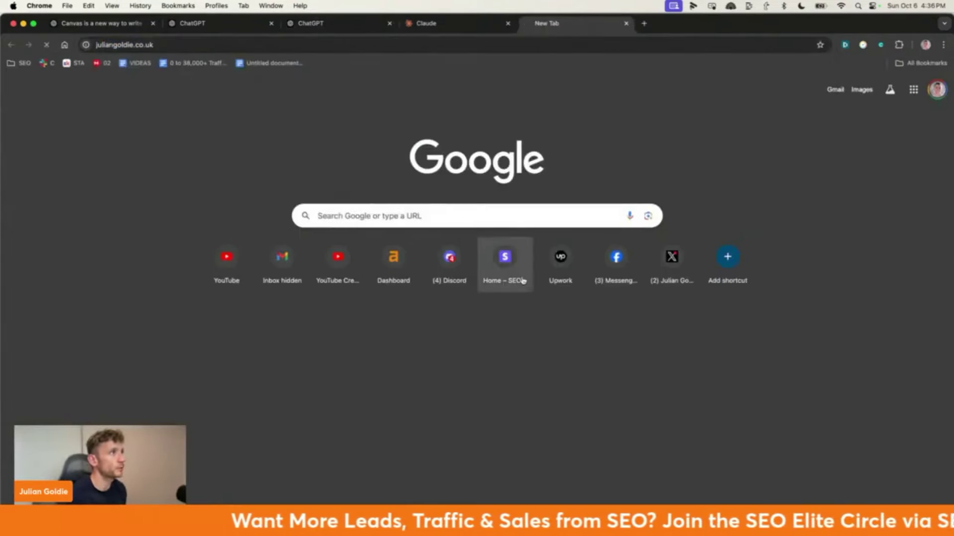
{"action": "middle_click", "coordinate": [422, 25]}
Open the site's post sitemap from its XML sitemap index and copy the whole page.
{"action": "key", "text": "super+l"}
{"action": "key", "text": "Right"}
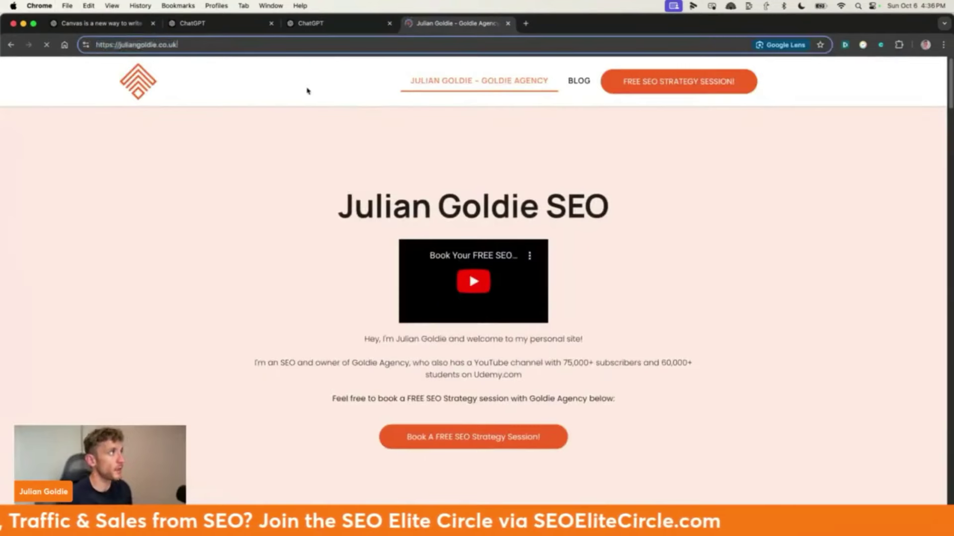
{"action": "type", "text": "/sitem"}
{"action": "key", "text": "Return"}
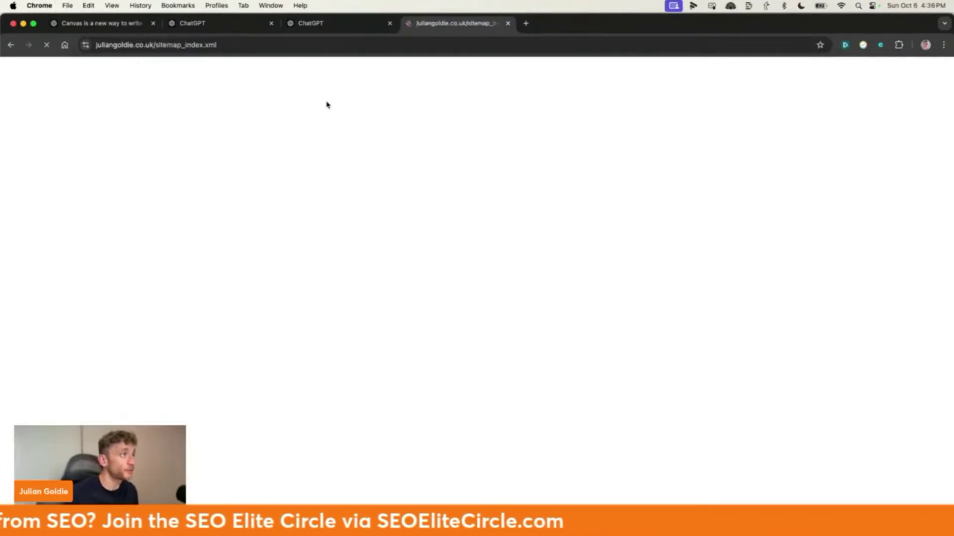
{"action": "left_click", "coordinate": [300, 147]}
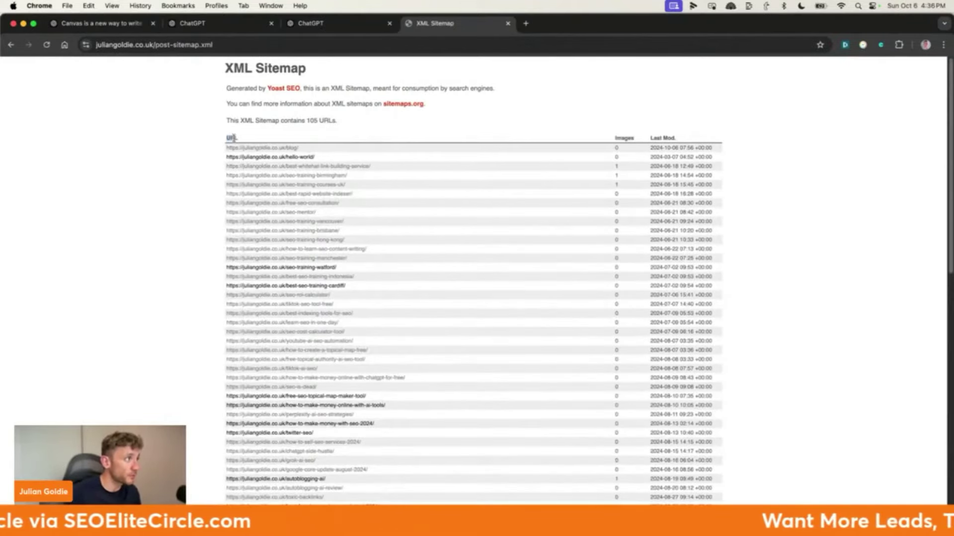
{"action": "scroll", "coordinate": [348, 258], "scroll_direction": "down", "scroll_amount": 12}
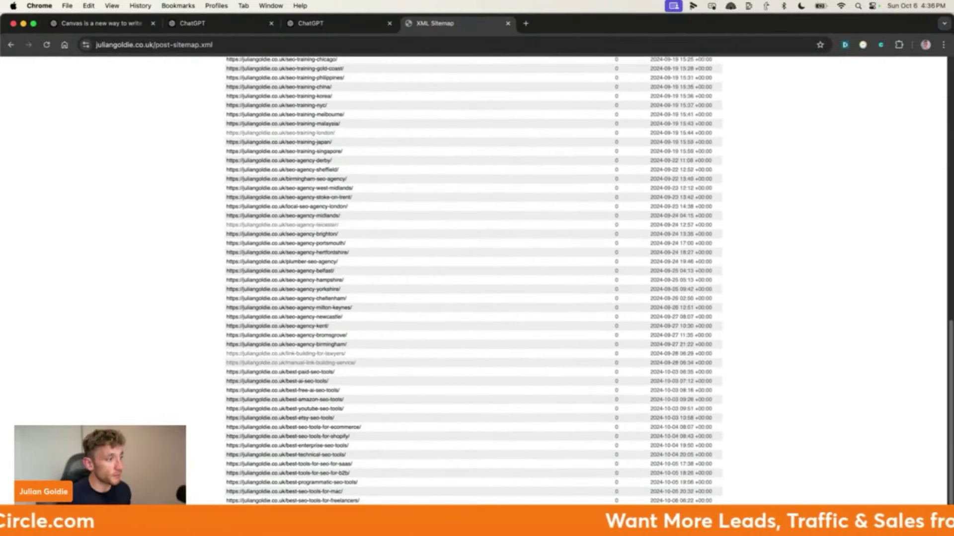
{"action": "key", "text": "super+a"}
{"action": "key", "text": "super+c"}
In the canvas draft, ask ChatGPT to "Insert 1 relevant internal link in this paragraph (feel free to rewrite):" for the "The truth is" paragraph, including the copied sitemap.
{"action": "key", "text": "super+alt+Left"}
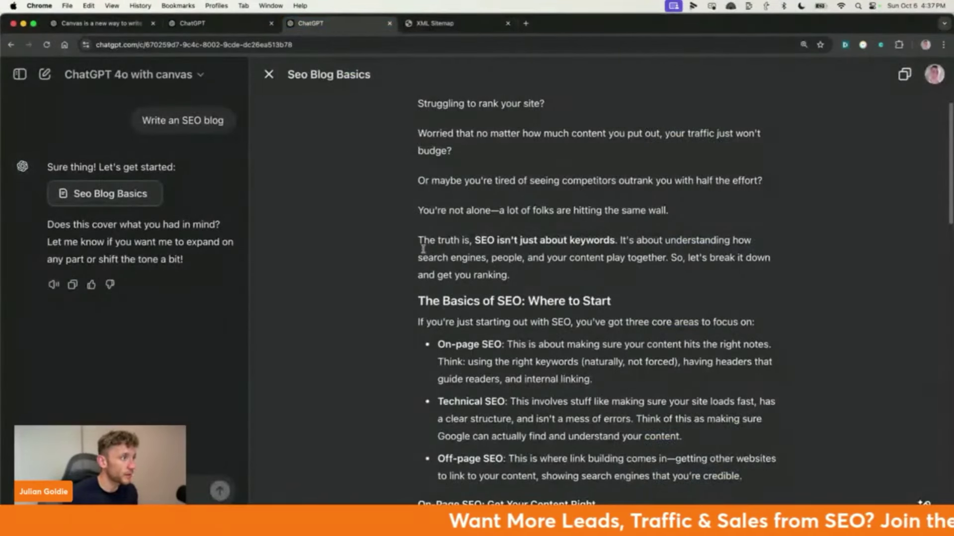
{"action": "scroll", "coordinate": [433, 247], "scroll_direction": "up", "scroll_amount": 2}
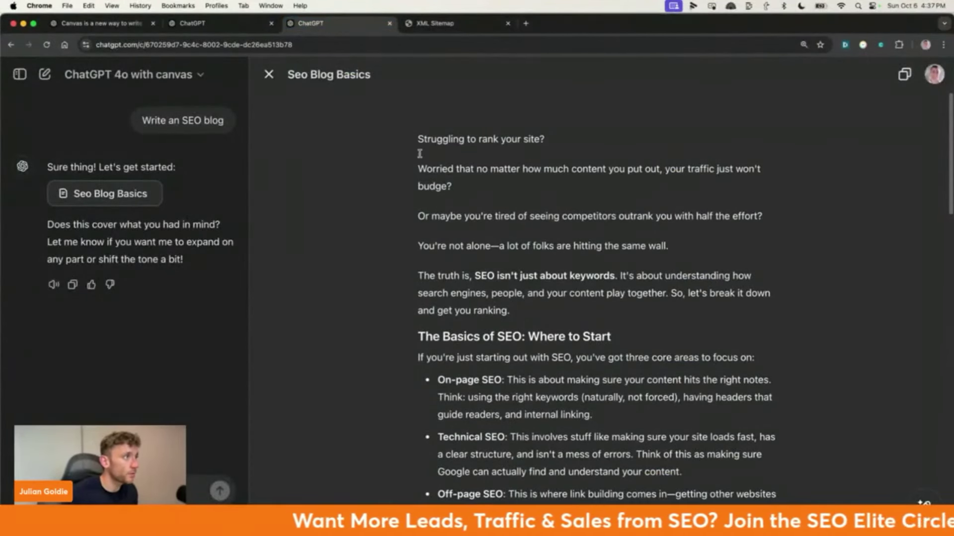
{"action": "triple_click", "coordinate": [480, 296]}
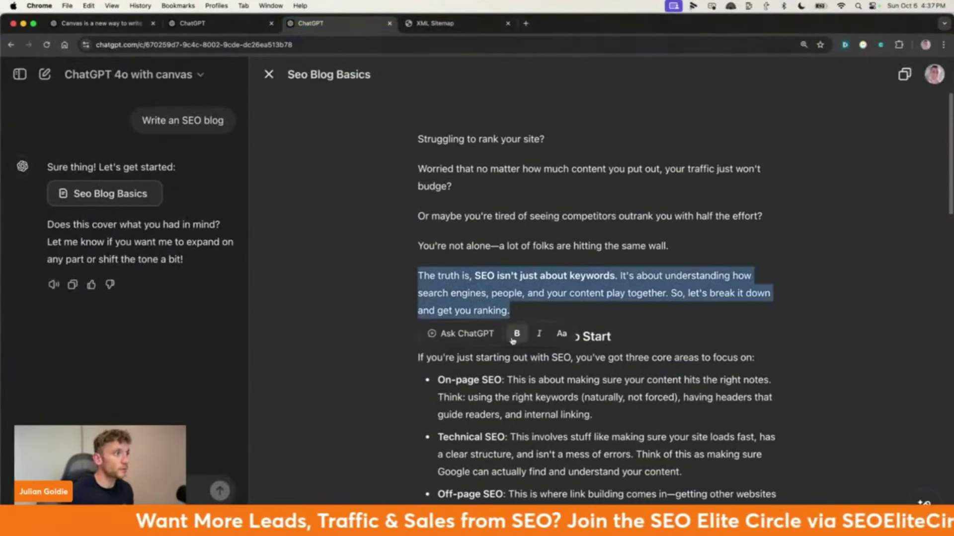
{"action": "left_click", "coordinate": [472, 335]}
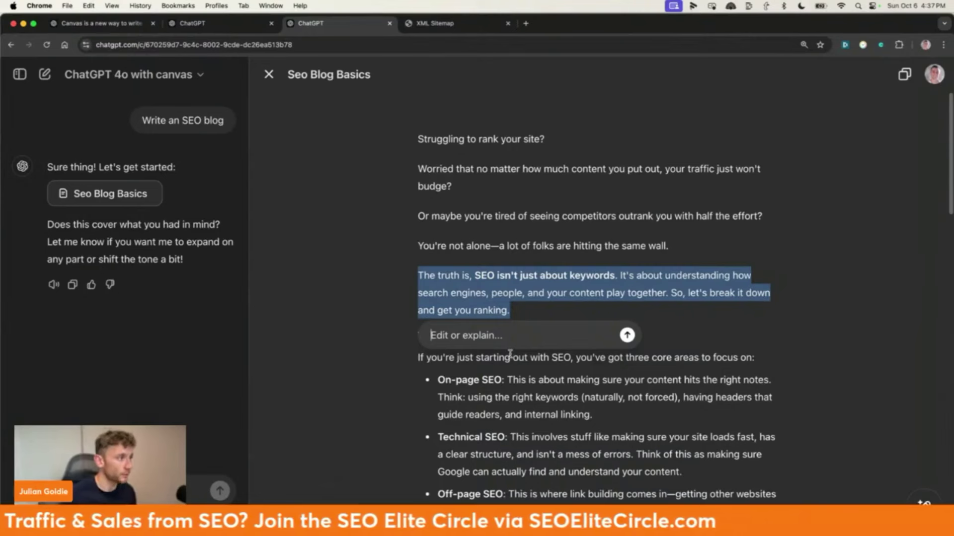
{"action": "type", "text": "Insert"}
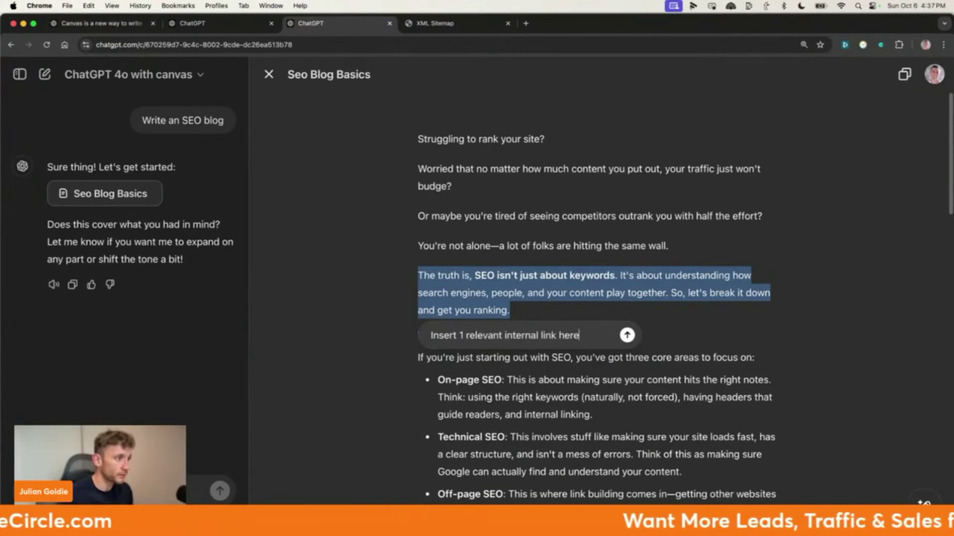
{"action": "type", "text": "1 relevant internal link in this paragraph (f"}
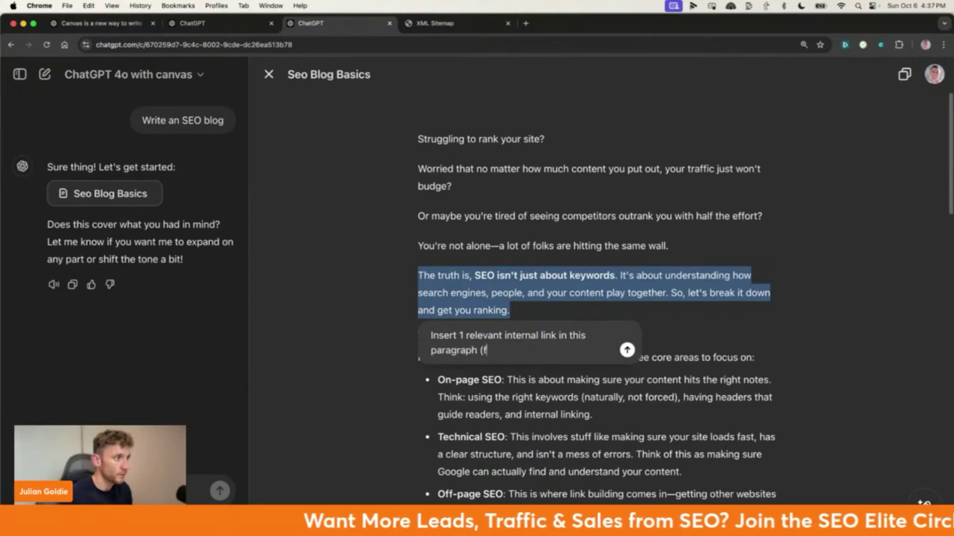
{"action": "type", "text": "eel free to rewrite)"}
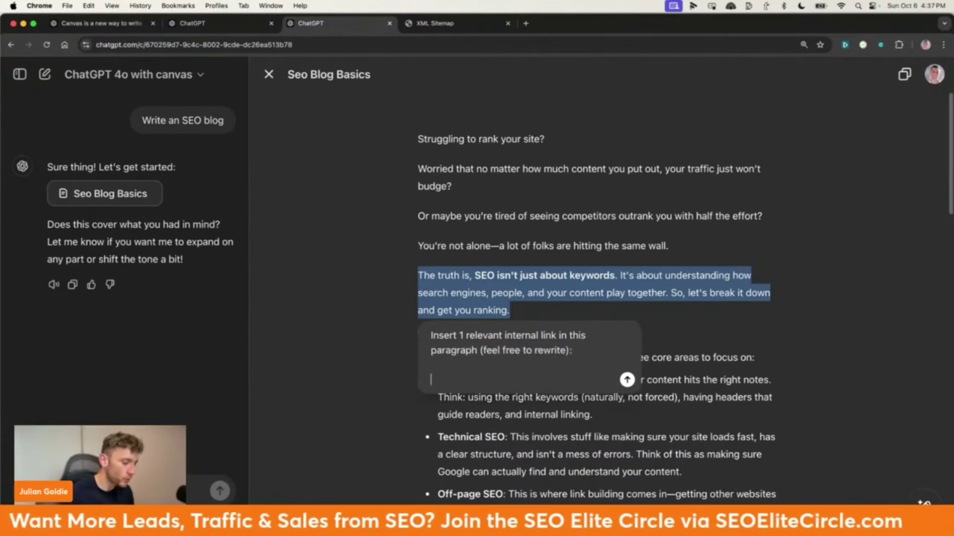
{"action": "key", "text": "super+v"}
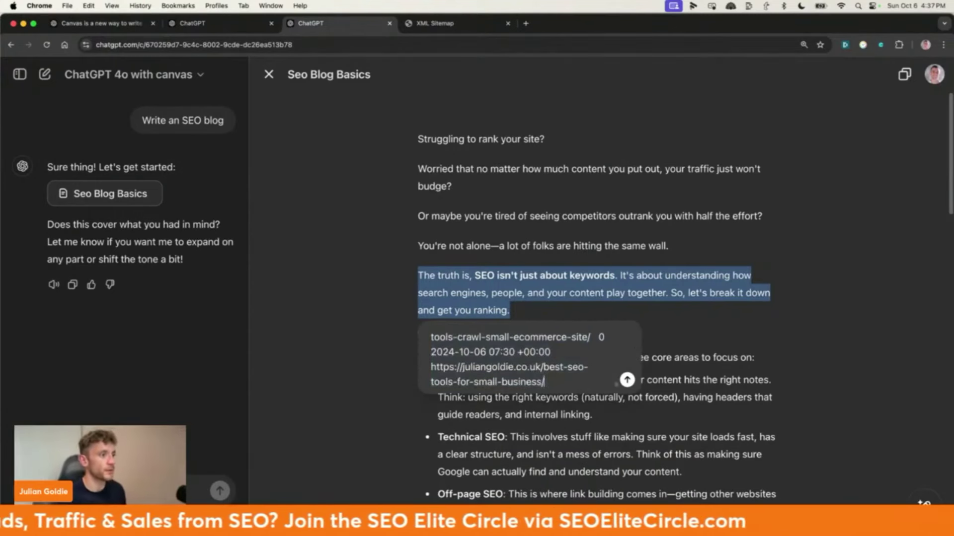
{"action": "left_click", "coordinate": [627, 380]}
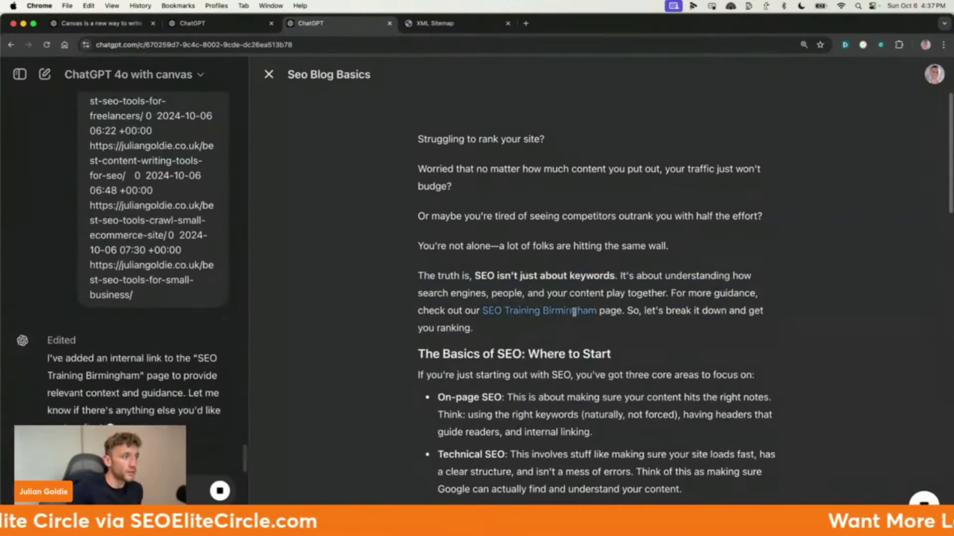
Examine the rewritten paragraph with its internal link and look back at the post sitemap it was drawn from.
{"action": "left_click", "coordinate": [543, 312]}
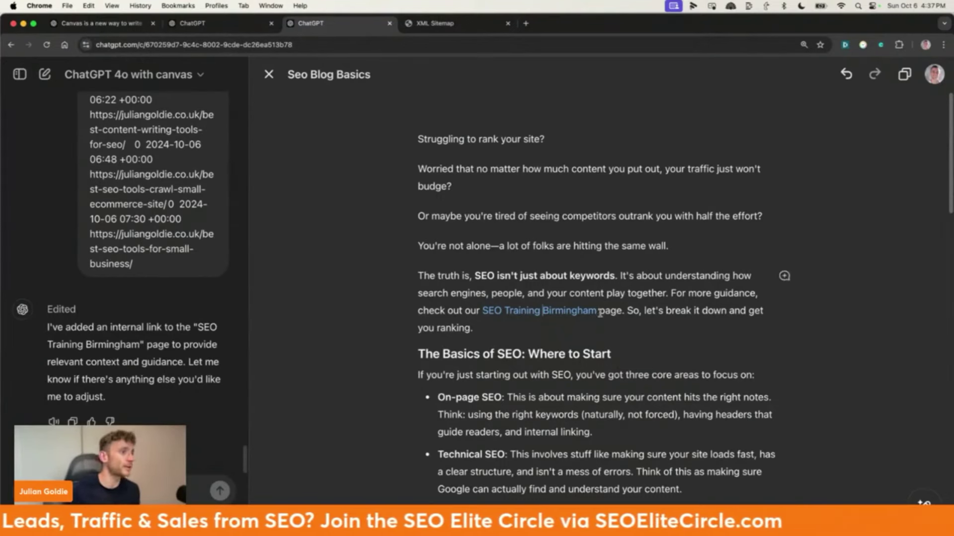
{"action": "triple_click", "coordinate": [617, 298]}
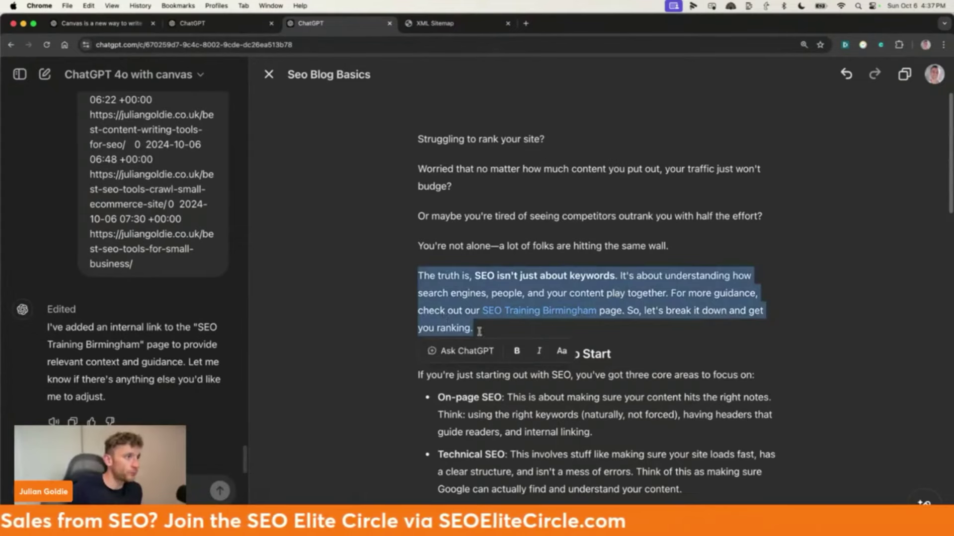
{"action": "left_click", "coordinate": [435, 24]}
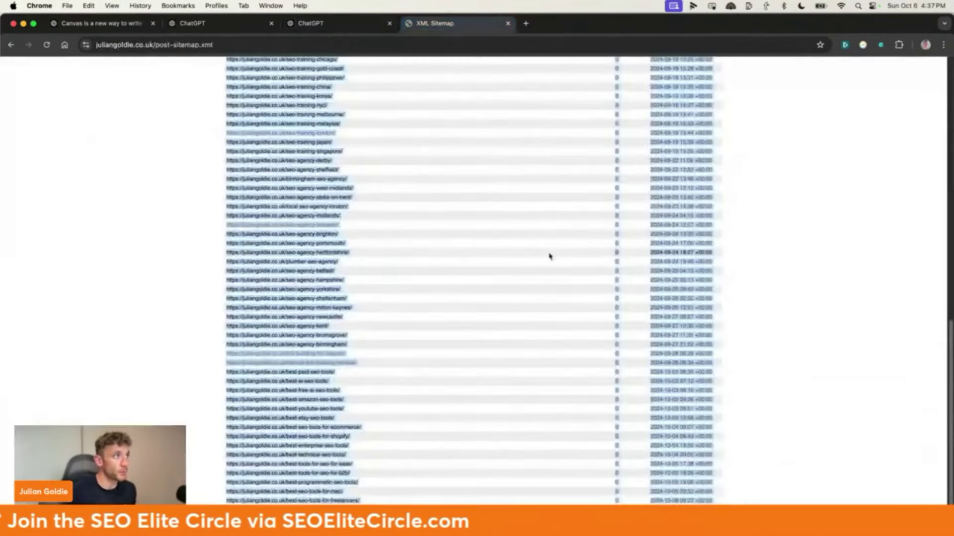
{"action": "scroll", "coordinate": [541, 260], "scroll_direction": "up", "scroll_amount": 20}
{"action": "left_click", "coordinate": [361, 25]}
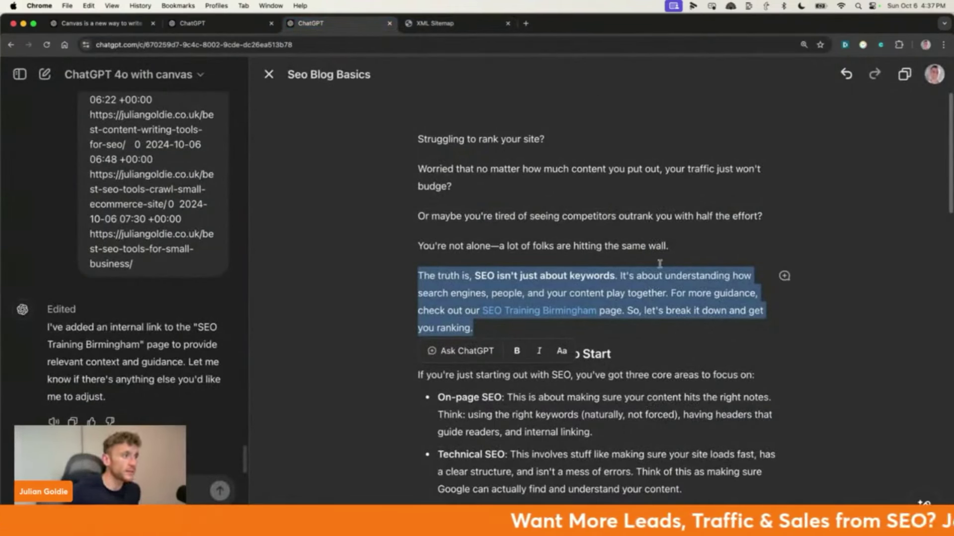
Open the SEO Training Birmingham link from the draft to check its page, close the sitemap tab and return to the canvas.
{"action": "left_click", "coordinate": [566, 310]}
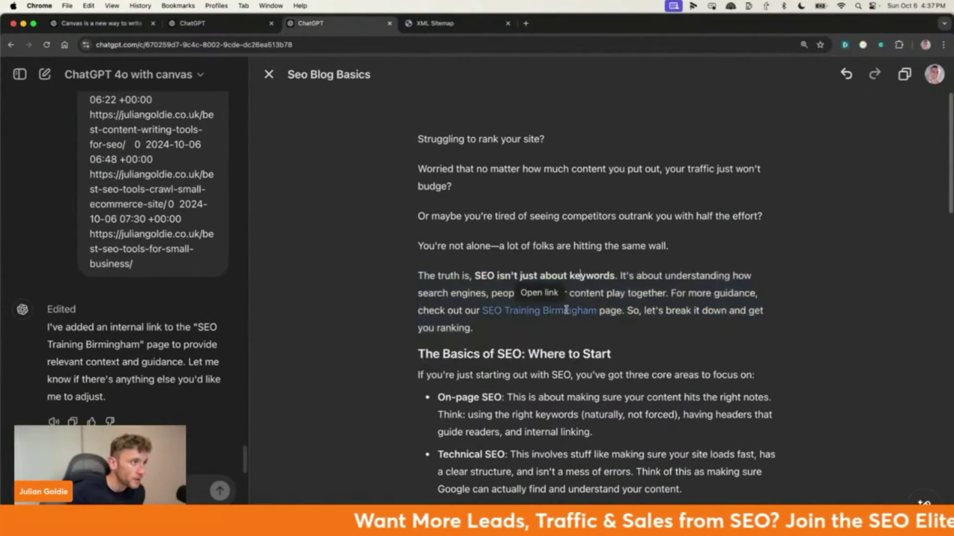
{"action": "left_click_drag", "start_coordinate": [480, 312], "coordinate": [527, 312]}
{"action": "left_click", "coordinate": [533, 311]}
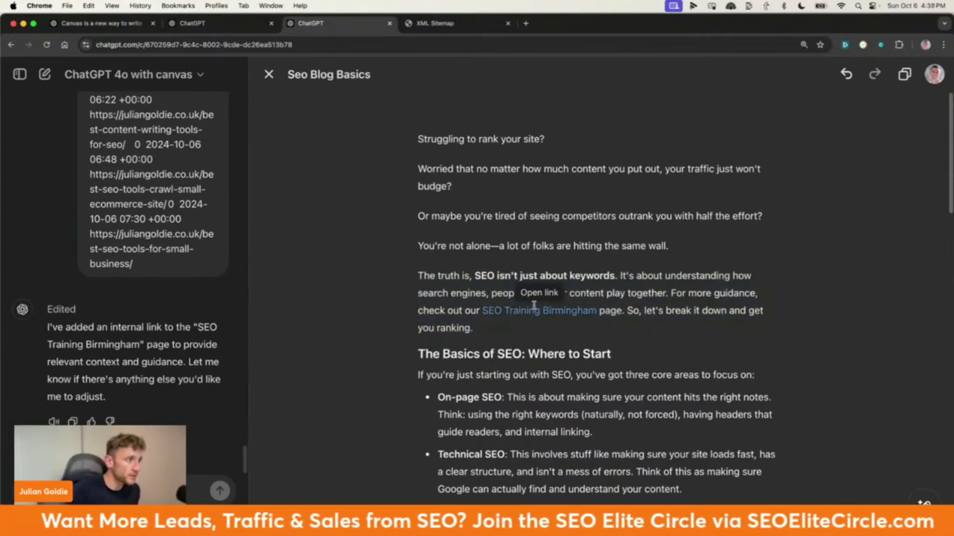
{"action": "left_click", "coordinate": [538, 293]}
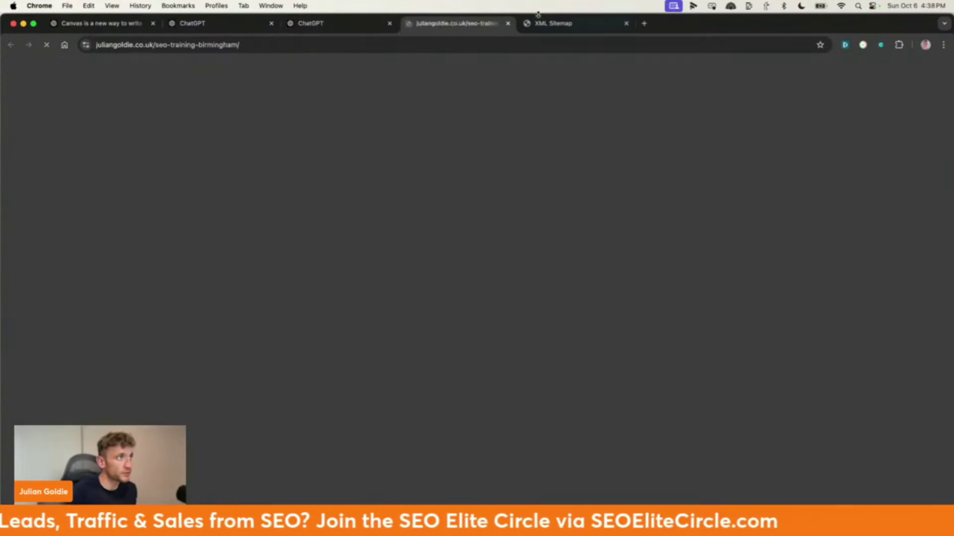
{"action": "left_click", "coordinate": [626, 23]}
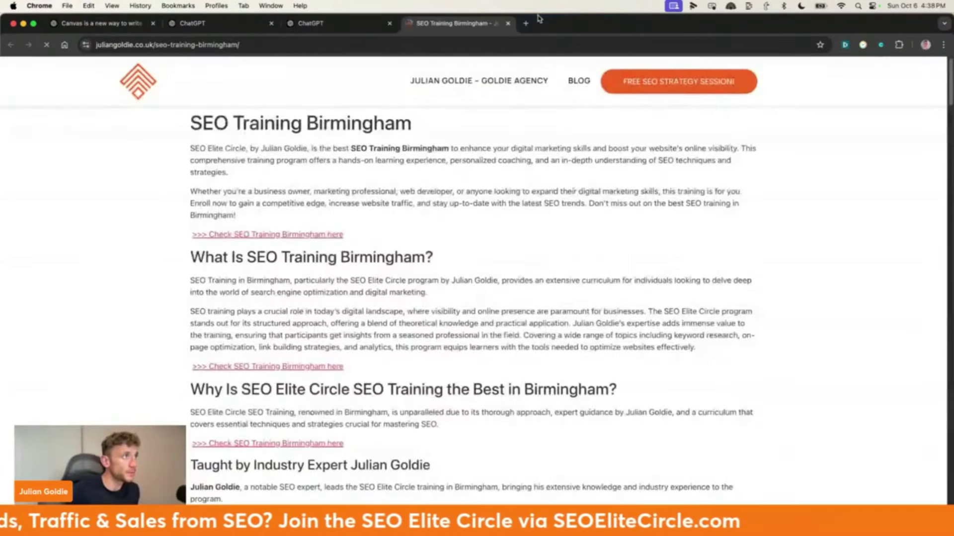
{"action": "left_click", "coordinate": [346, 30]}
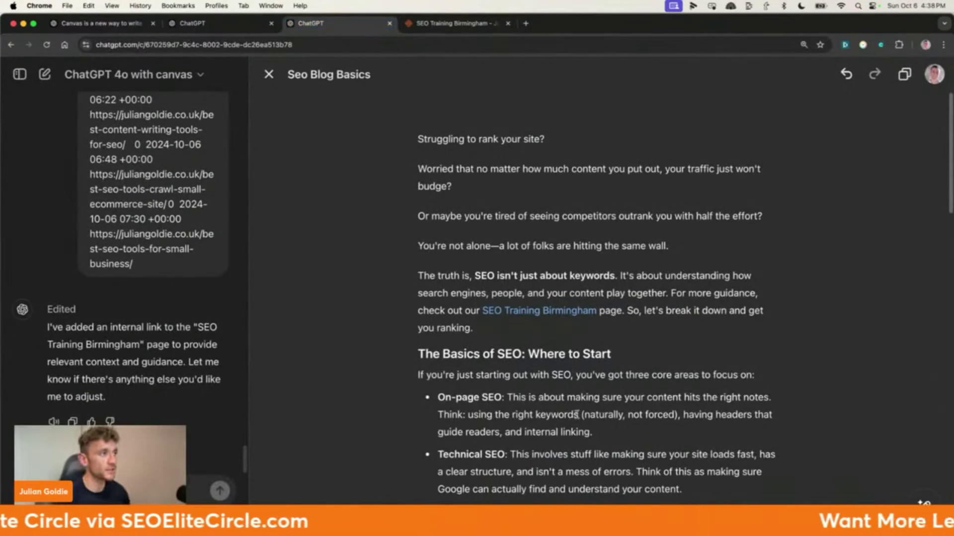
Review the canvas draft from start to end, highlighting the linked paragraph and the opening lines.
{"action": "left_click_drag", "start_coordinate": [473, 329], "coordinate": [418, 276]}
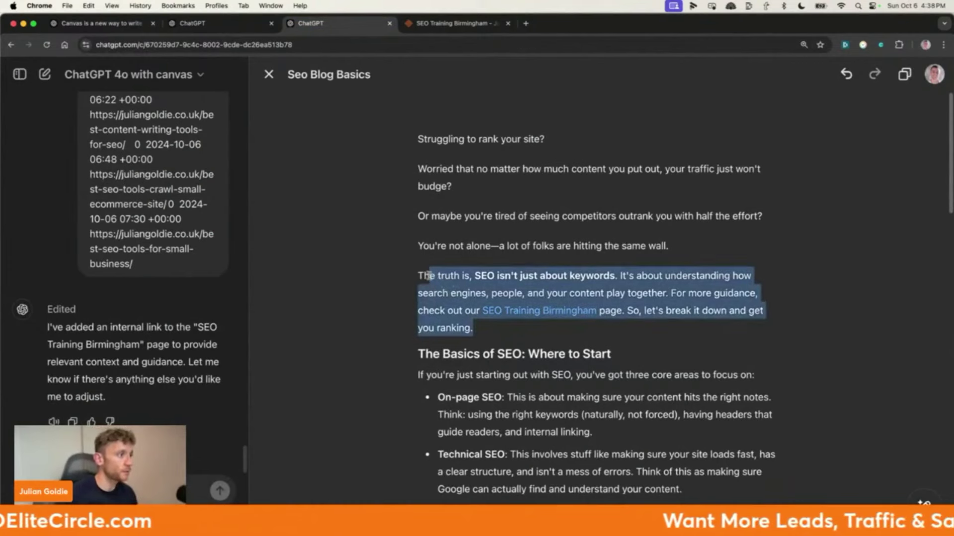
{"action": "left_click", "coordinate": [593, 344]}
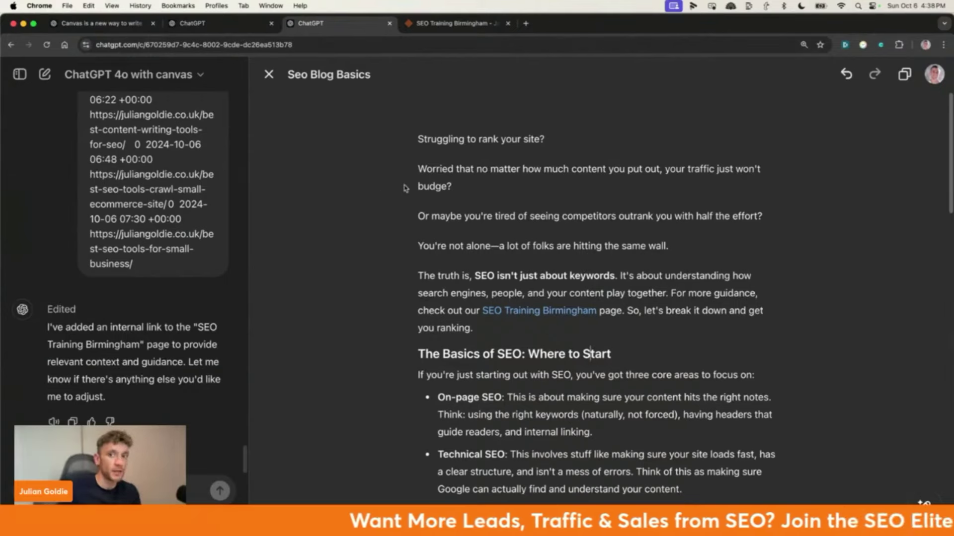
{"action": "scroll", "coordinate": [521, 169], "scroll_direction": "down", "scroll_amount": 6}
{"action": "scroll", "coordinate": [517, 191], "scroll_direction": "up", "scroll_amount": 6}
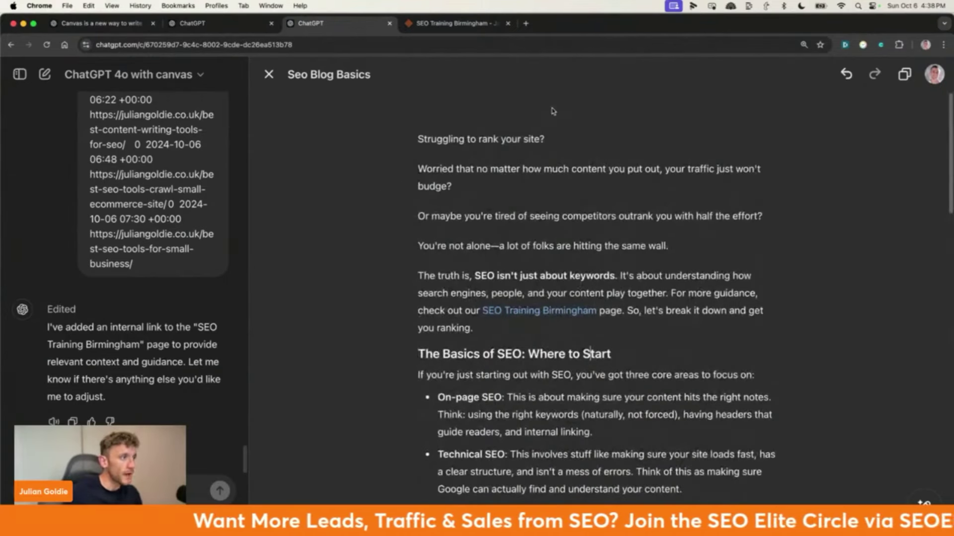
{"action": "left_click_drag", "start_coordinate": [416, 128], "coordinate": [720, 249]}
{"action": "scroll", "coordinate": [601, 337], "scroll_direction": "down", "scroll_amount": 10}
{"action": "scroll", "coordinate": [600, 337], "scroll_direction": "up", "scroll_amount": 10}
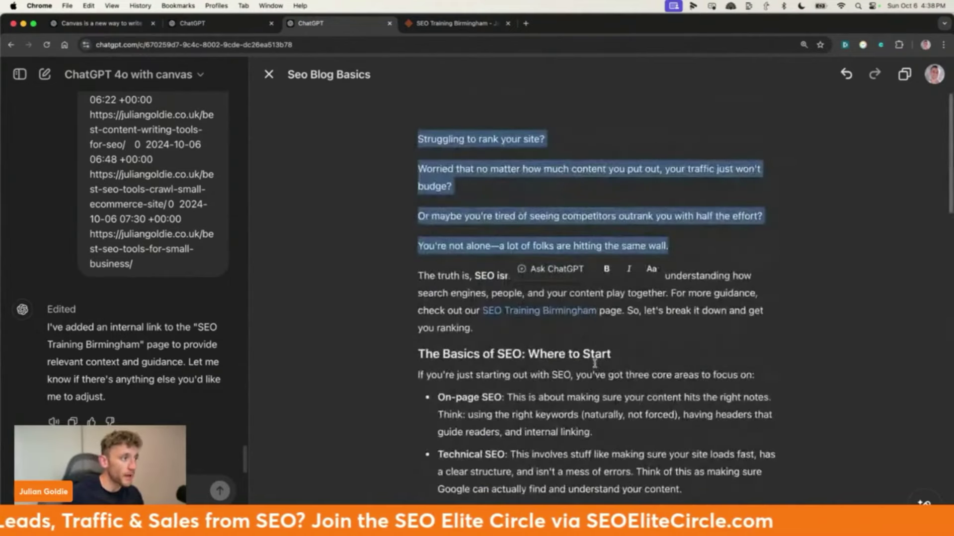
{"action": "scroll", "coordinate": [601, 352], "scroll_direction": "down", "scroll_amount": 15}
In the standard ChatGPT 4o chat, quote the sentence about high-quality backlinks in a new message and highlight it again in the article.
{"action": "key", "text": "ctrl+shift+Tab"}
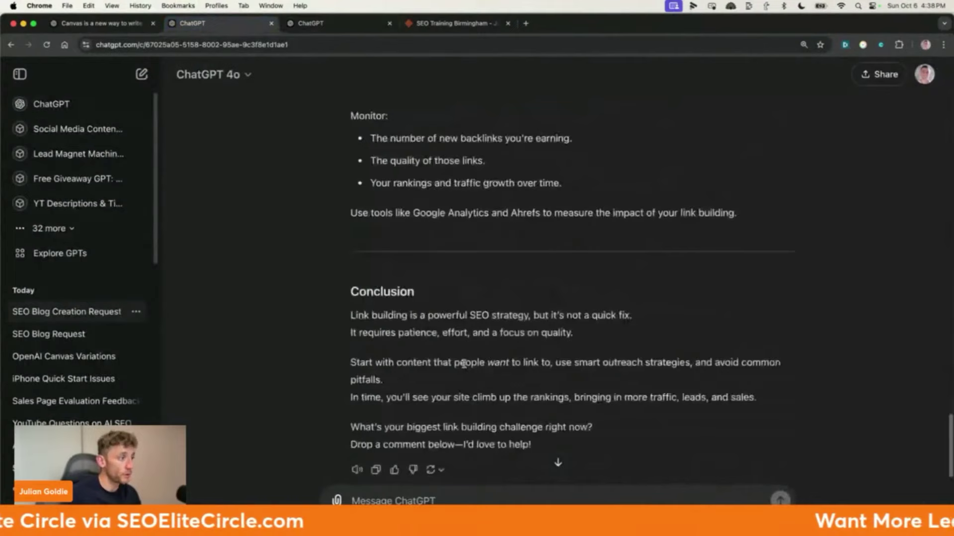
{"action": "scroll", "coordinate": [462, 359], "scroll_direction": "down", "scroll_amount": 1}
{"action": "scroll", "coordinate": [447, 368], "scroll_direction": "up", "scroll_amount": 15}
{"action": "scroll", "coordinate": [434, 372], "scroll_direction": "up", "scroll_amount": 15}
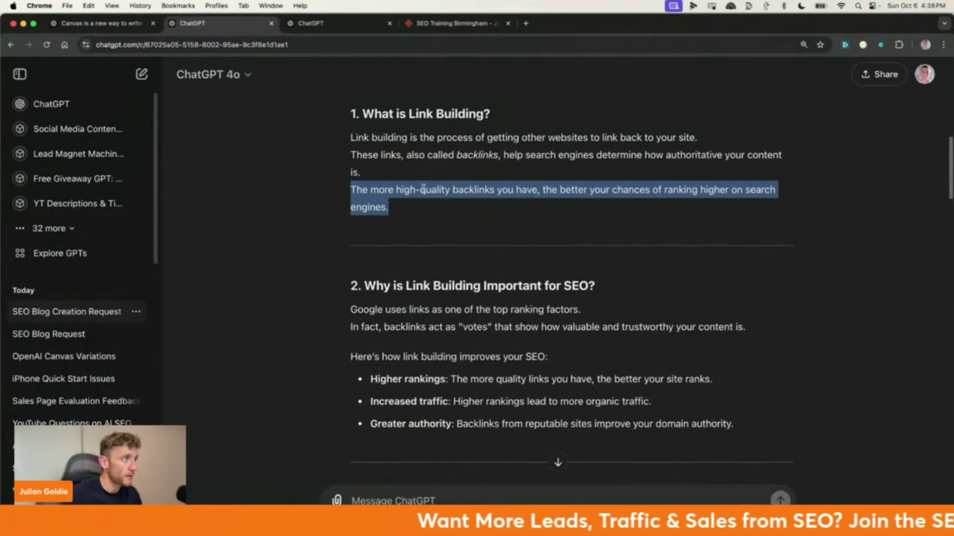
{"action": "scroll", "coordinate": [461, 275], "scroll_direction": "up", "scroll_amount": 1}
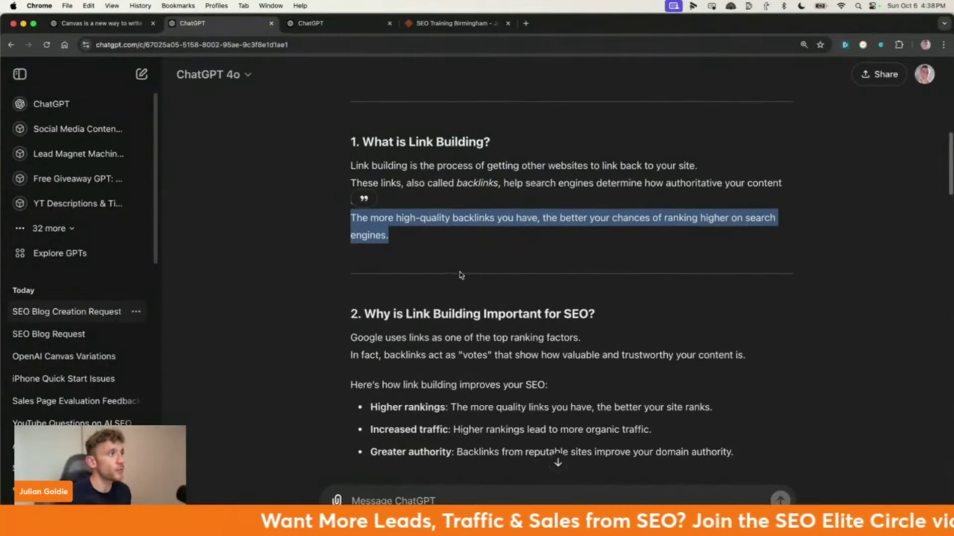
{"action": "left_click", "coordinate": [364, 199]}
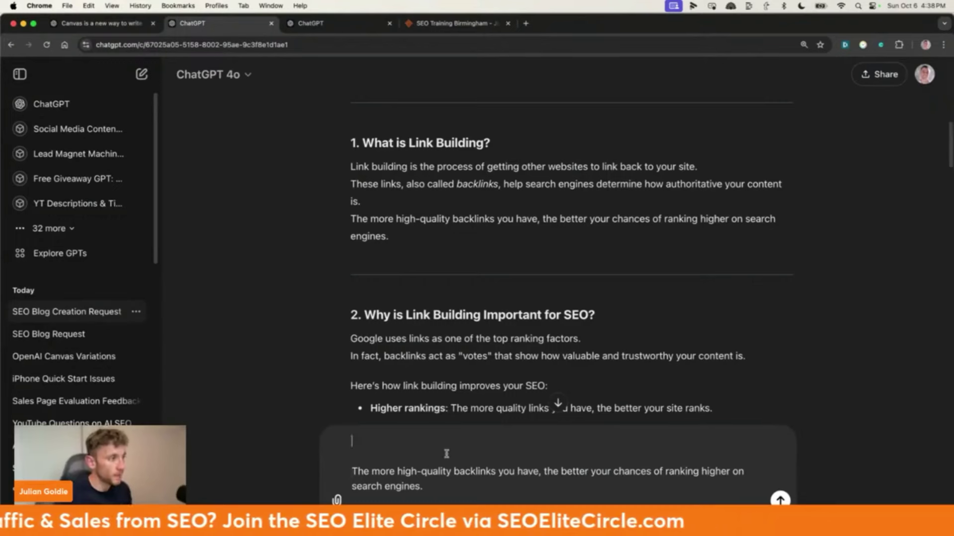
{"action": "key", "text": "shift+Return"}
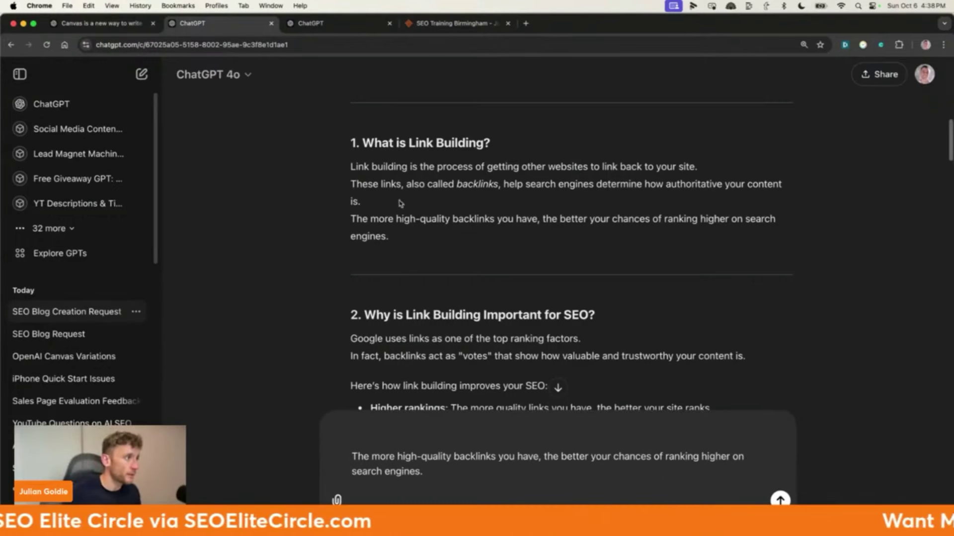
{"action": "left_click_drag", "start_coordinate": [349, 221], "coordinate": [389, 236]}
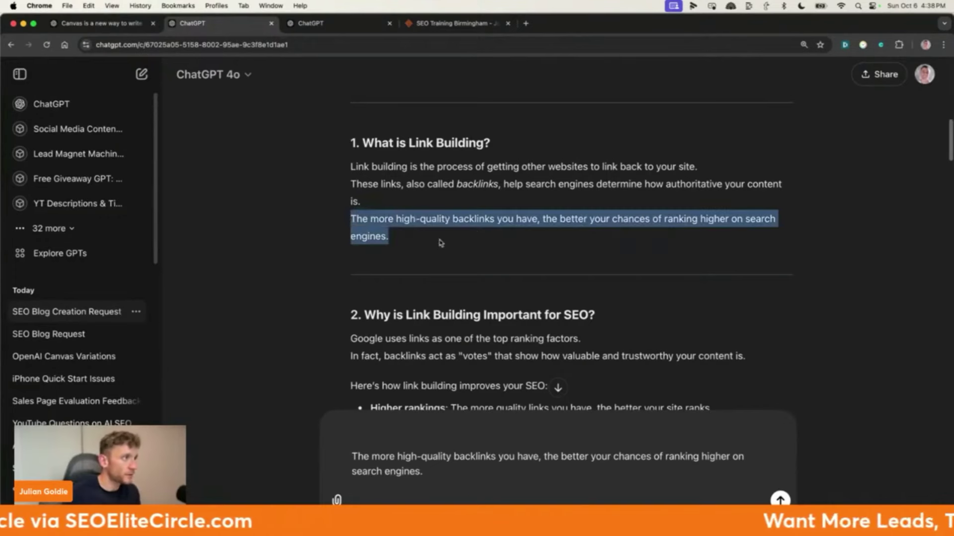
Open Claude in a new tab to view its start page, close that tab and return to the canvas draft.
{"action": "triple_click", "coordinate": [583, 217]}
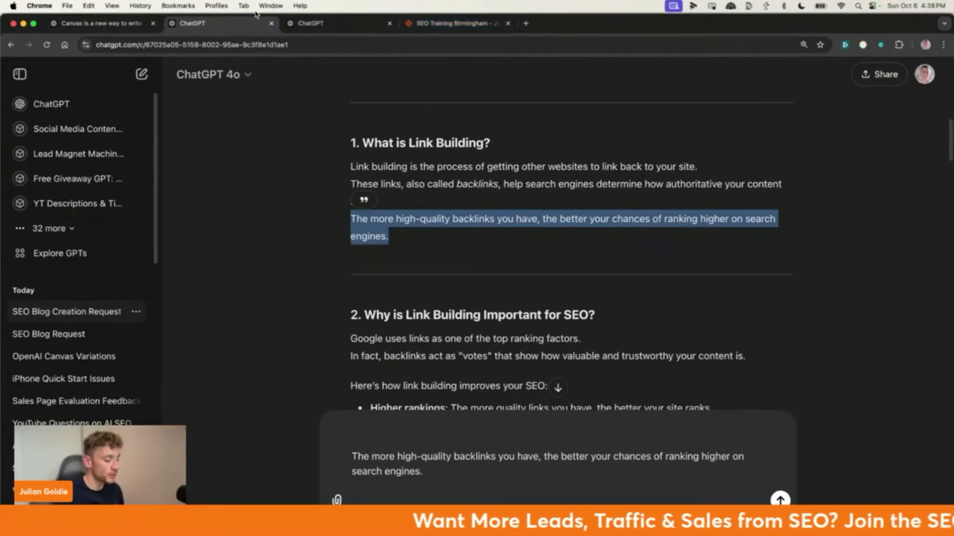
{"action": "key", "text": "super+t"}
{"action": "type", "text": "claude"}
{"action": "key", "text": "Return"}
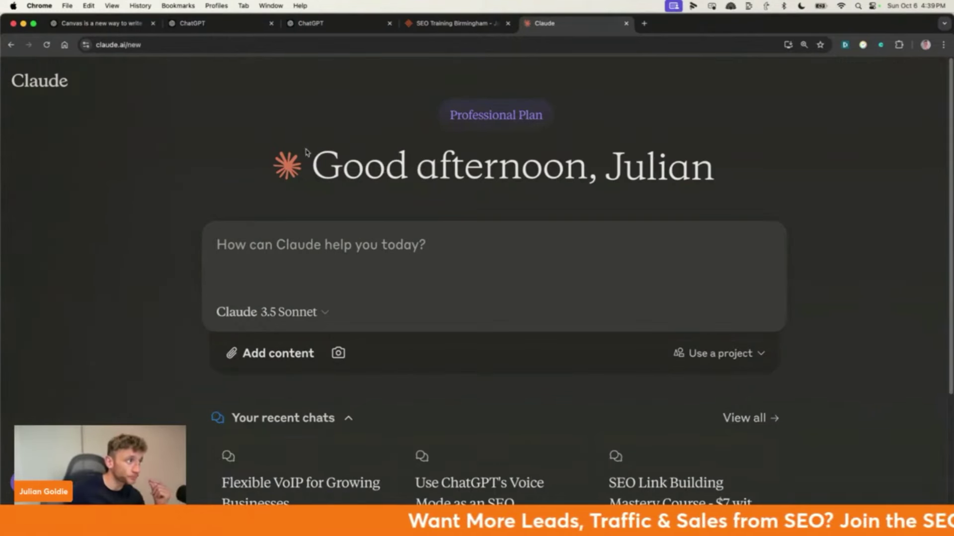
{"action": "left_click", "coordinate": [309, 29]}
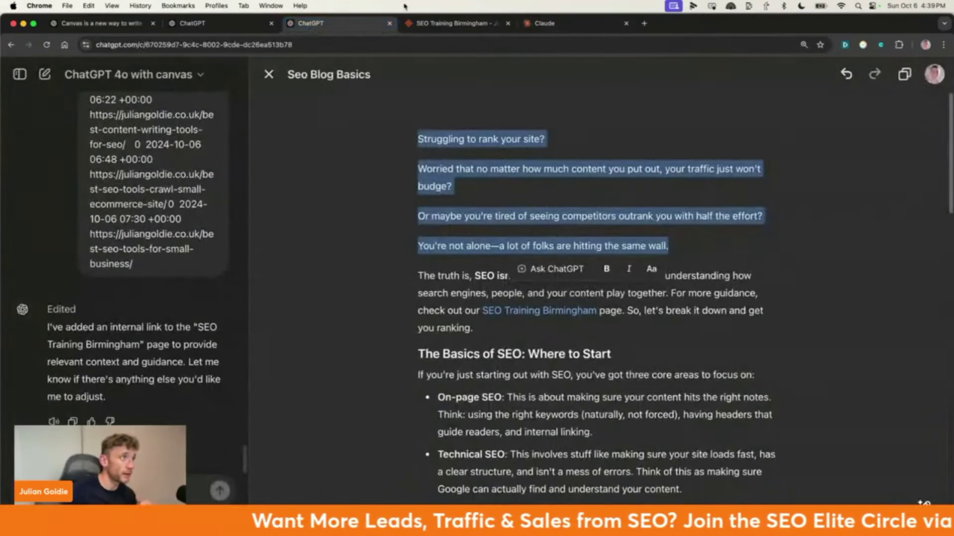
{"action": "left_click", "coordinate": [626, 24]}
Compare the standard ChatGPT 4o link building article with the canvas draft and clear the highlight on the draft's opening lines.
{"action": "left_click", "coordinate": [192, 23]}
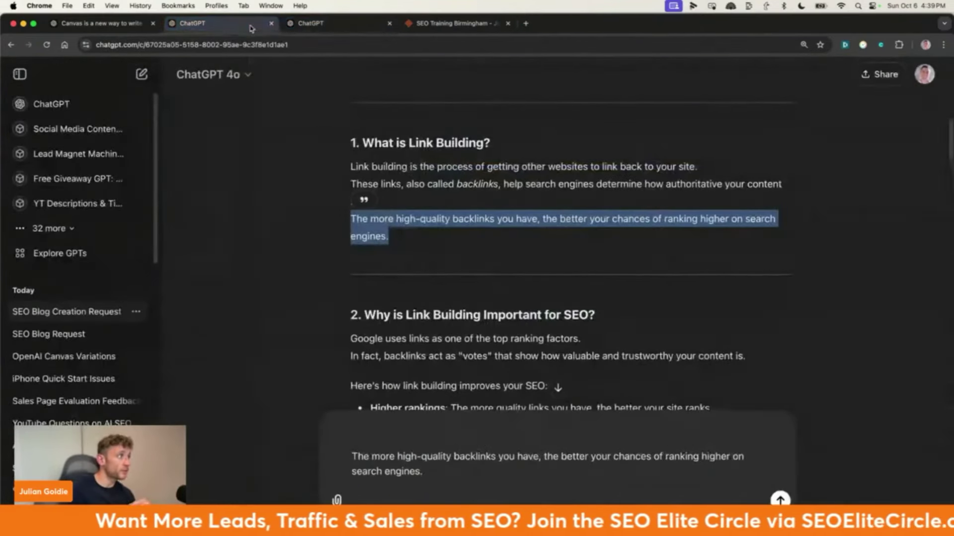
{"action": "scroll", "coordinate": [426, 187], "scroll_direction": "up", "scroll_amount": 10}
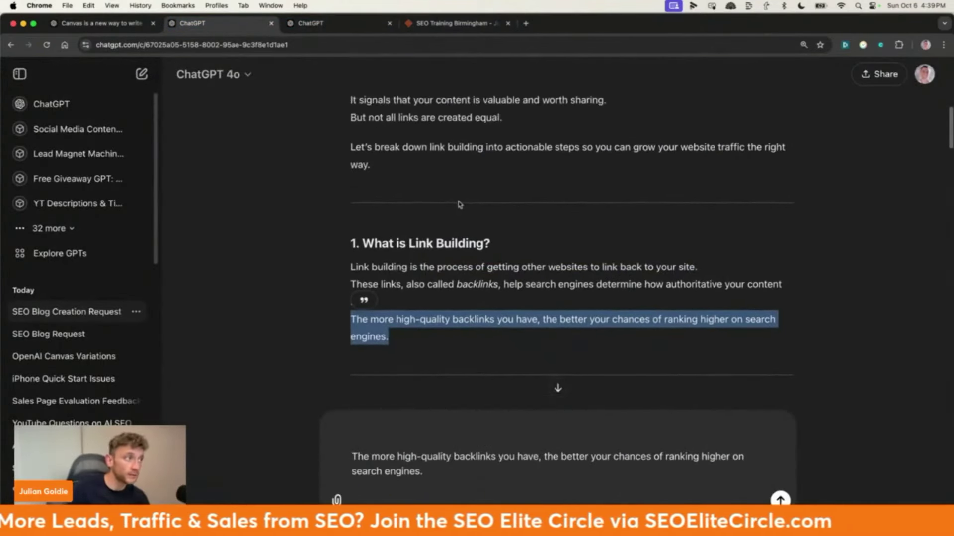
{"action": "left_click", "coordinate": [353, 23]}
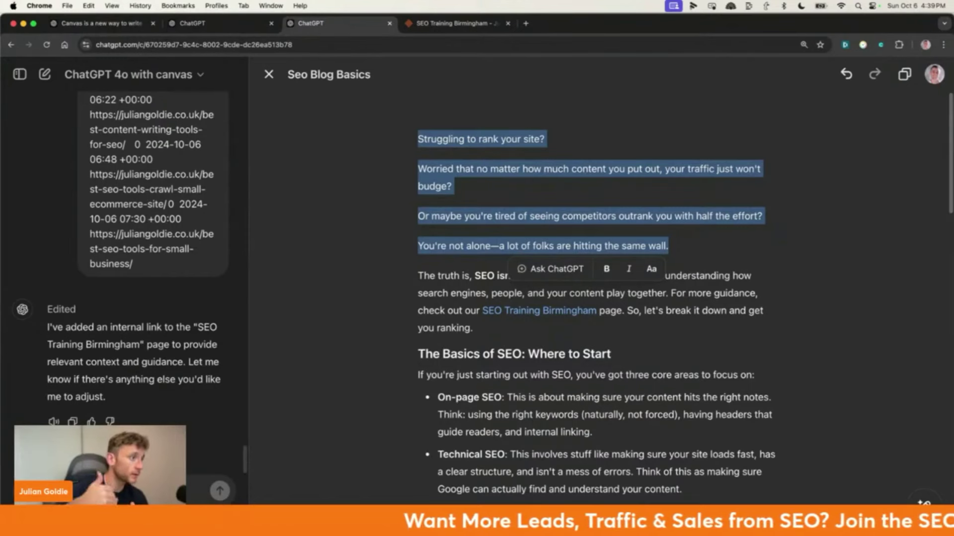
{"action": "left_click", "coordinate": [784, 164]}
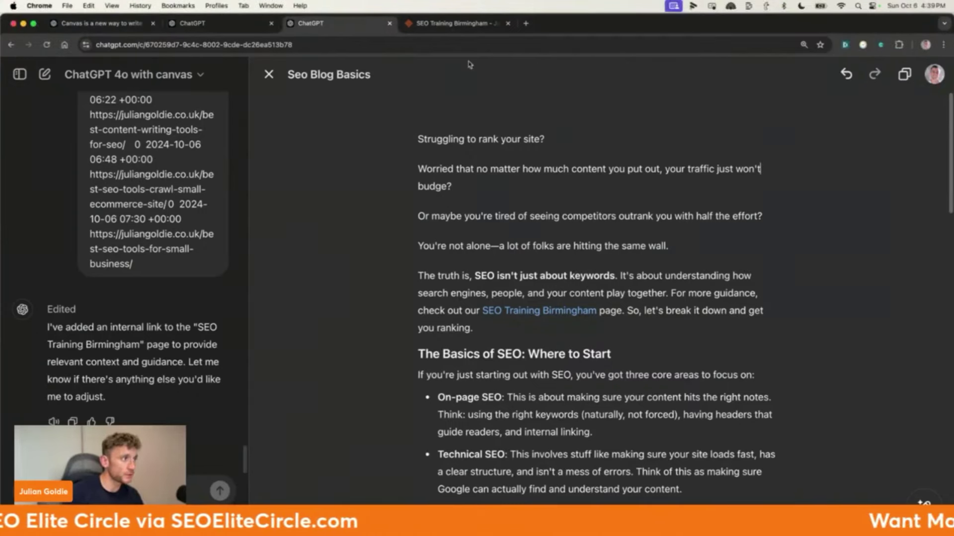
{"action": "scroll", "coordinate": [453, 126], "scroll_direction": "down", "scroll_amount": 1}
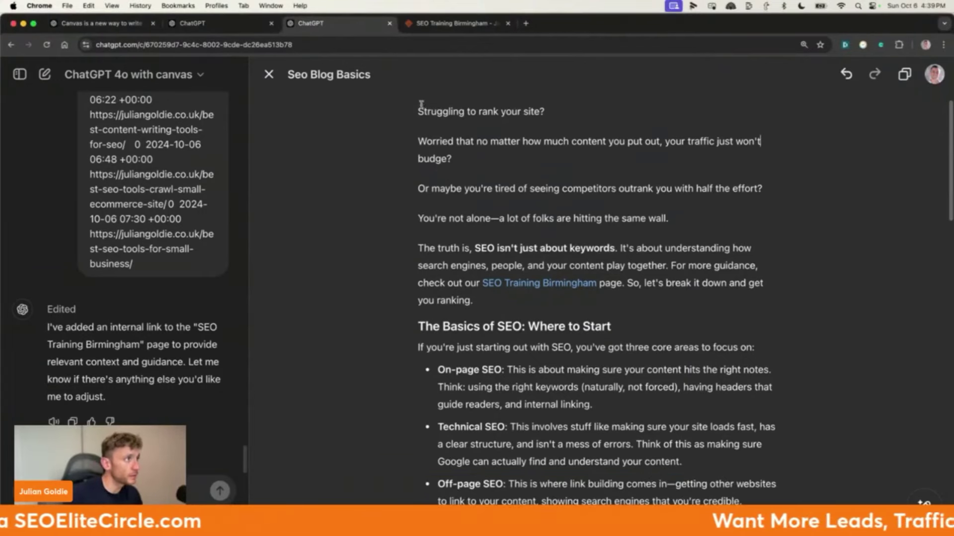
Have ChatGPT rewrite the draft's first two paragraphs inline as a 3-sentence Alex Hormozi introduction with the keyword SEO training, a hook and some curiosity.
{"action": "left_click_drag", "start_coordinate": [424, 111], "coordinate": [564, 157]}
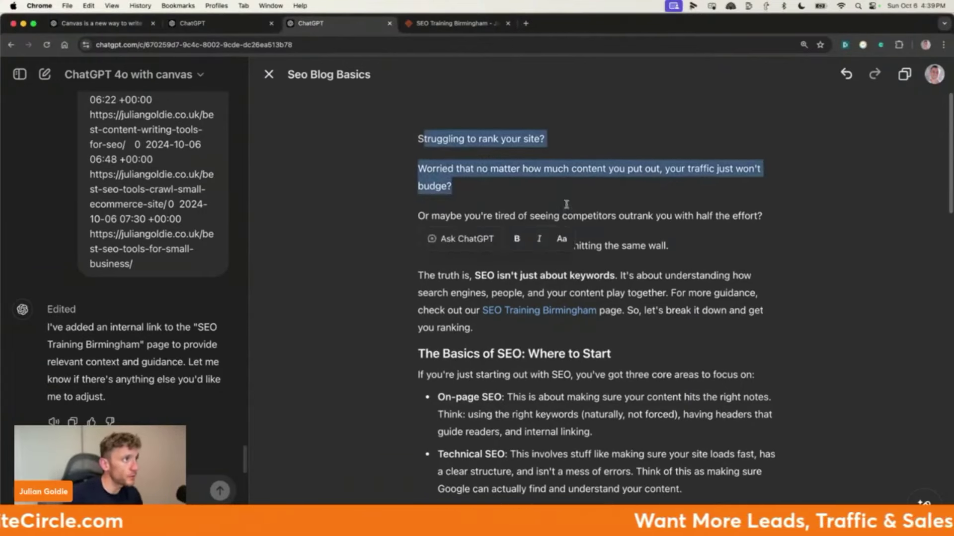
{"action": "left_click", "coordinate": [420, 137]}
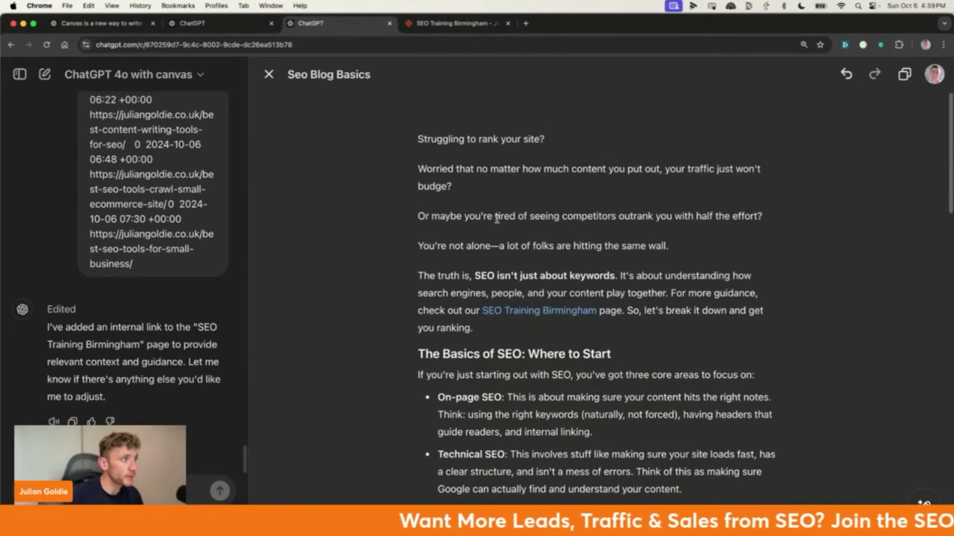
{"action": "left_click_drag", "start_coordinate": [483, 204], "coordinate": [374, 126]}
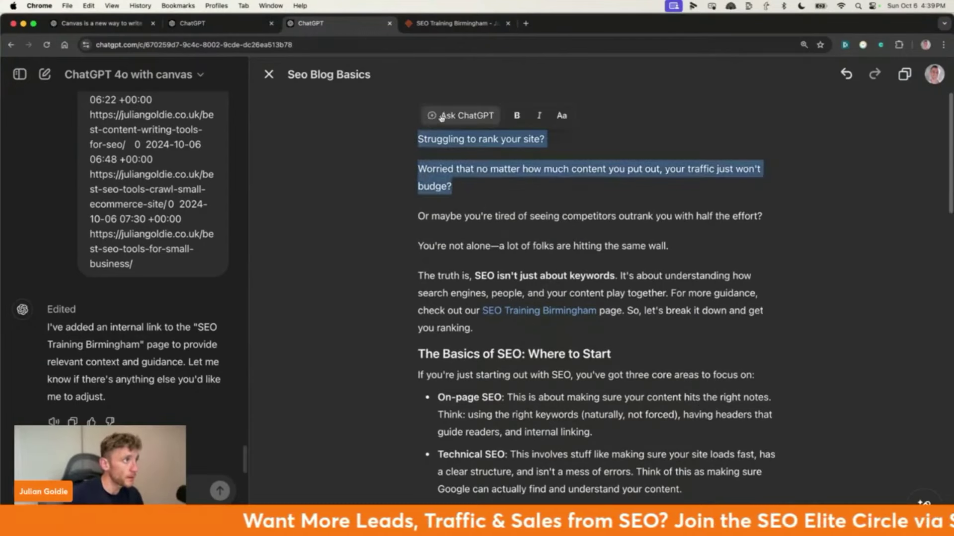
{"action": "left_click", "coordinate": [448, 117]}
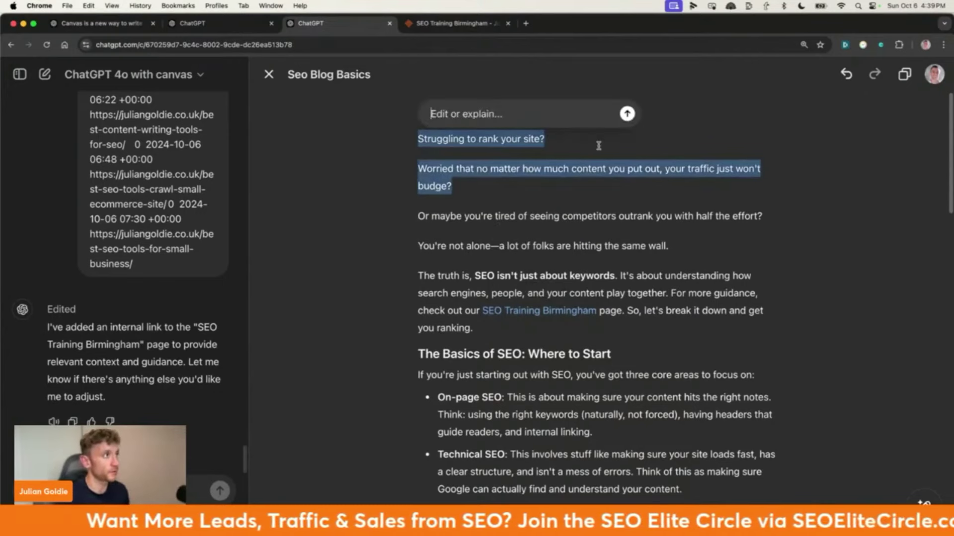
{"action": "type", "text": "Rewrite thi"}
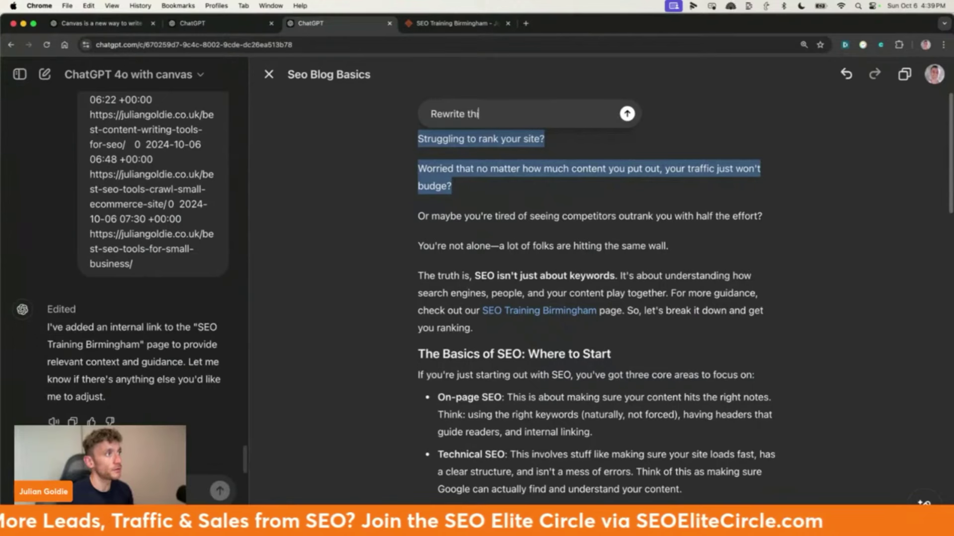
{"action": "type", "text": "s introduction, 3 sen"}
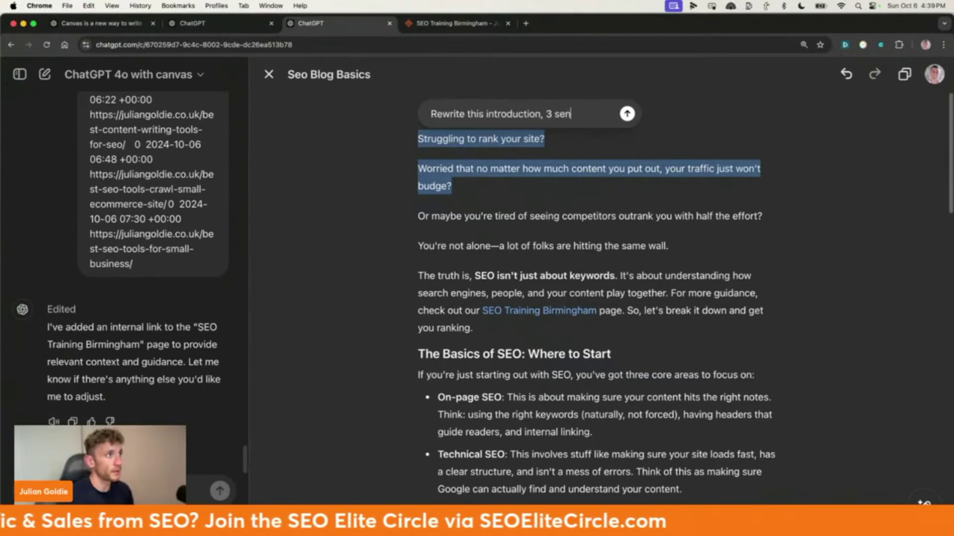
{"action": "type", "text": "tences, as alex horm"}
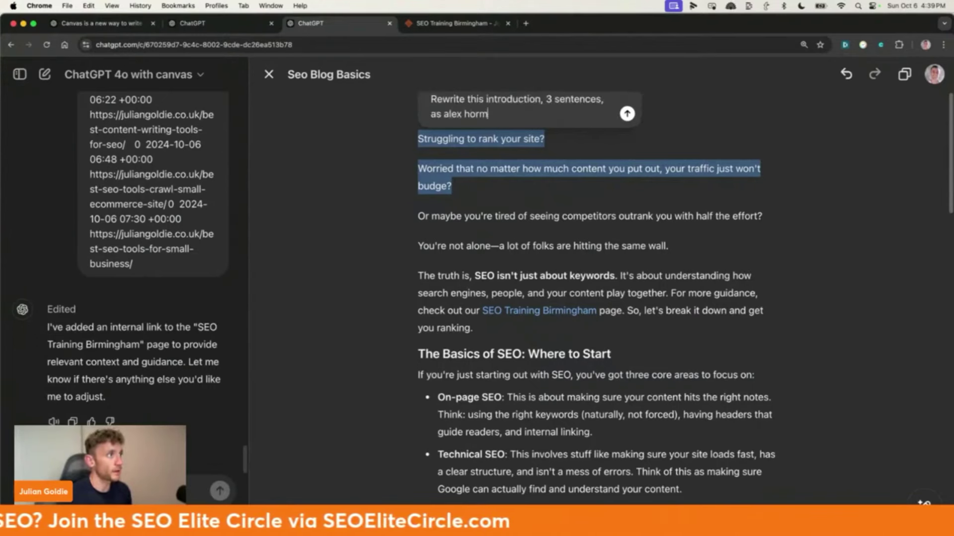
{"action": "type", "text": "ozi. include the "}
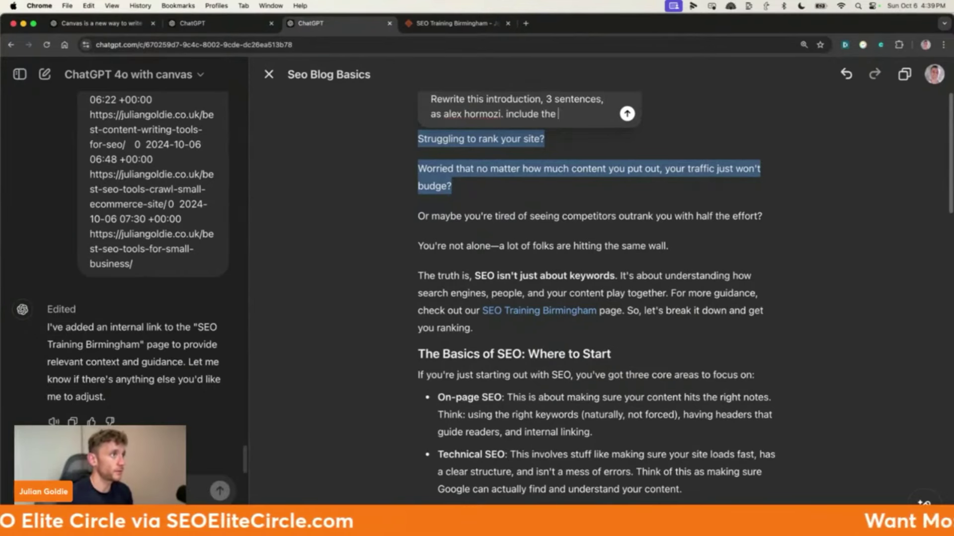
{"action": "type", "text": "keyword SEO training"}
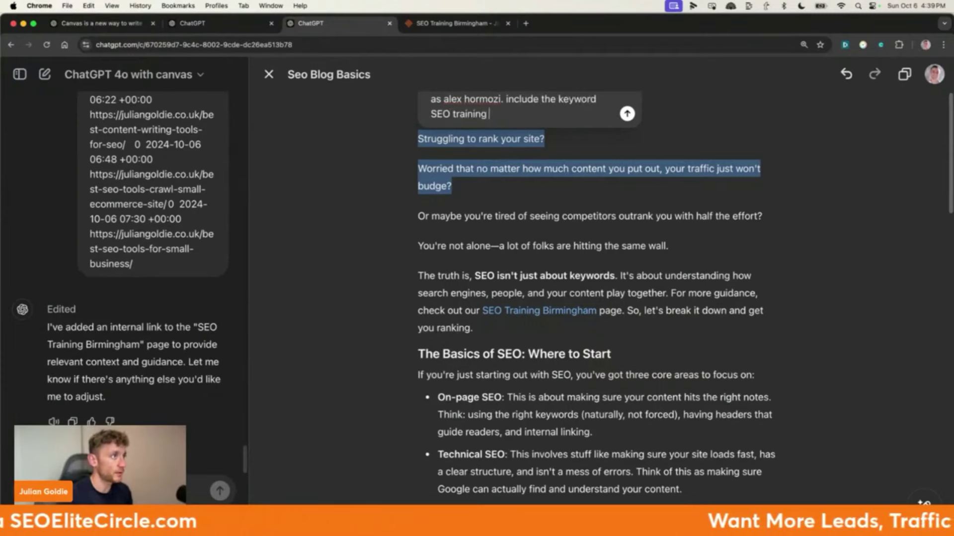
{"action": "type", "text": " + c"}
{"action": "key", "text": "BackSpace"}
{"action": "type", "text": "hook them"}
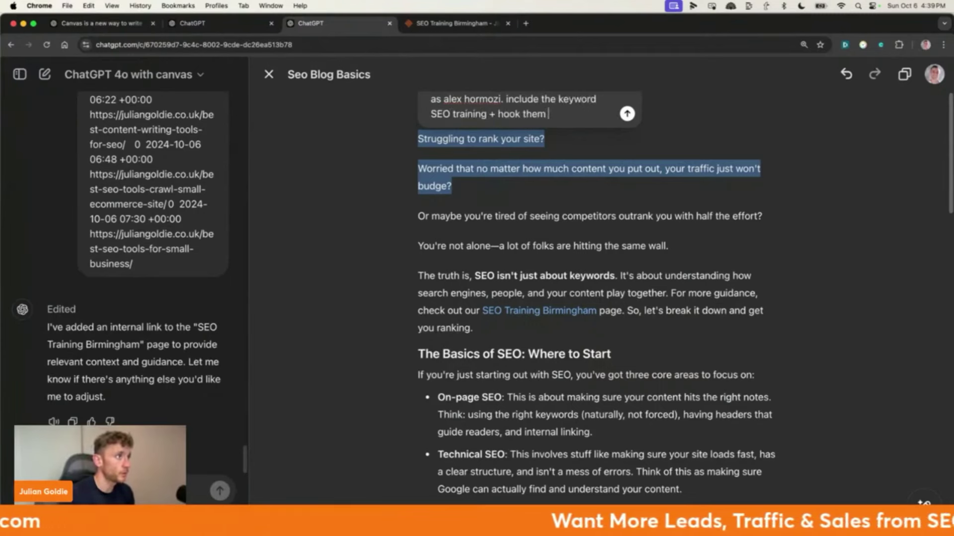
{"action": "type", "text": " in + add some curiosity to improve the "}
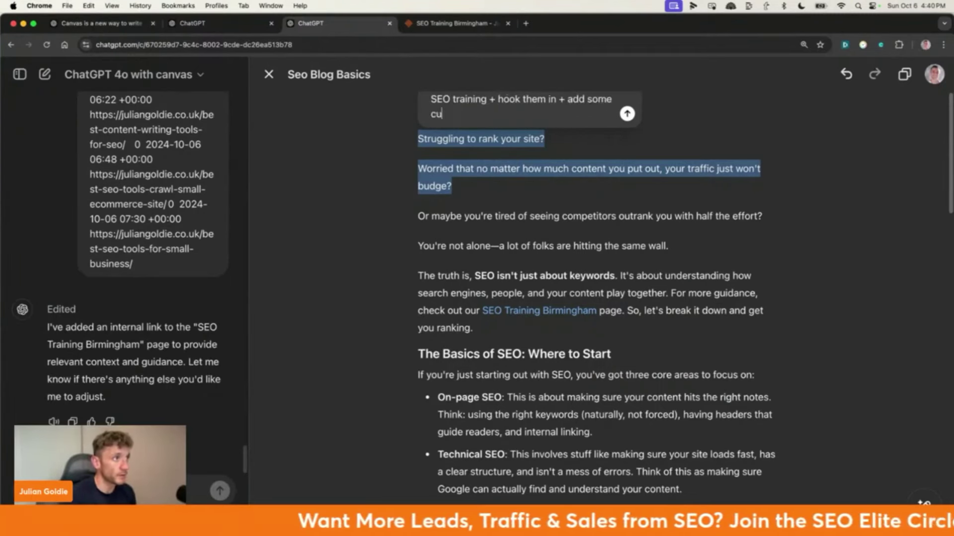
{"action": "type", "text": "introduction"}
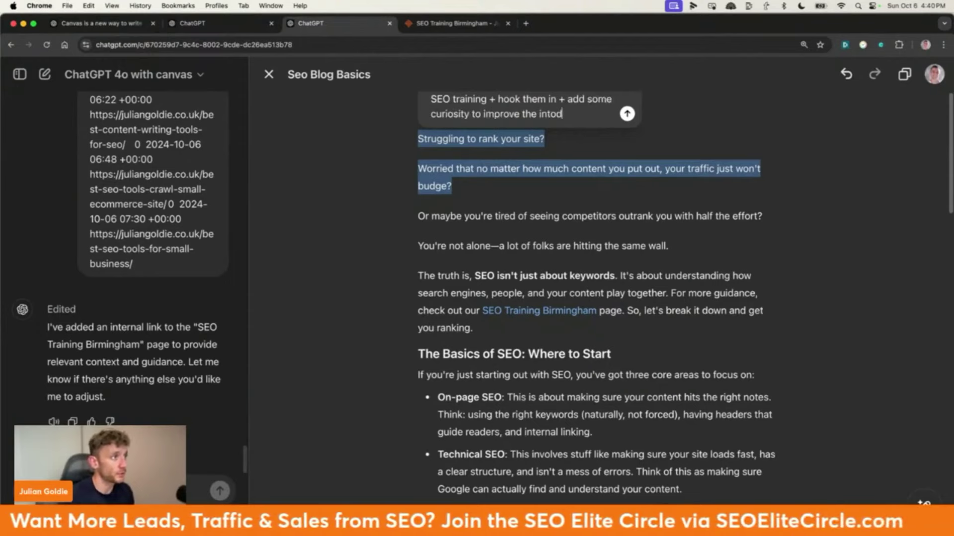
{"action": "key", "text": "Return"}
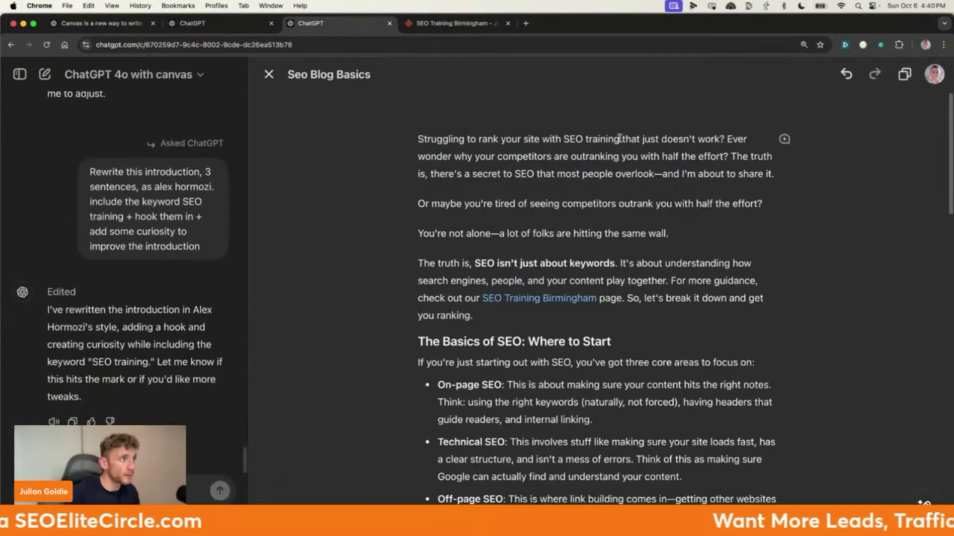
Examine the rewritten introduction at 175% page zoom, and skim the chat's sitemap message and the draft down to its wrap-up.
{"action": "left_click_drag", "start_coordinate": [620, 139], "coordinate": [561, 141]}
{"action": "triple_click", "coordinate": [644, 174]}
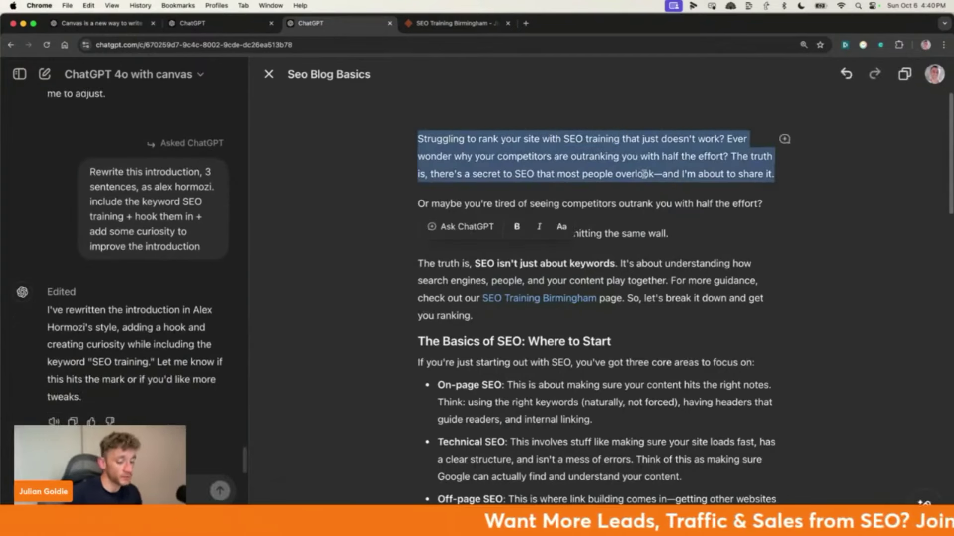
{"action": "key", "text": "super+equal"}
{"action": "key", "text": "super+equal"}
{"action": "key", "text": "super+equal"}
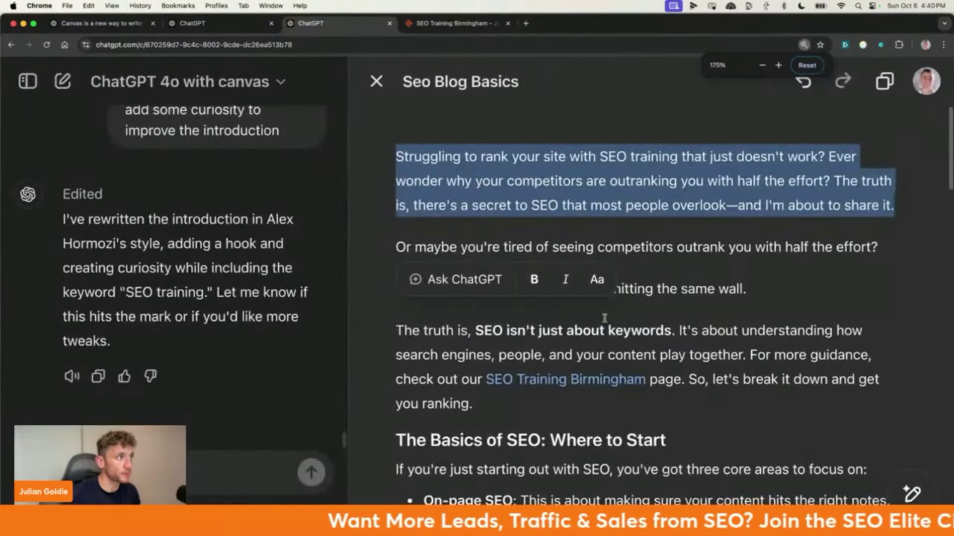
{"action": "left_click", "coordinate": [586, 134]}
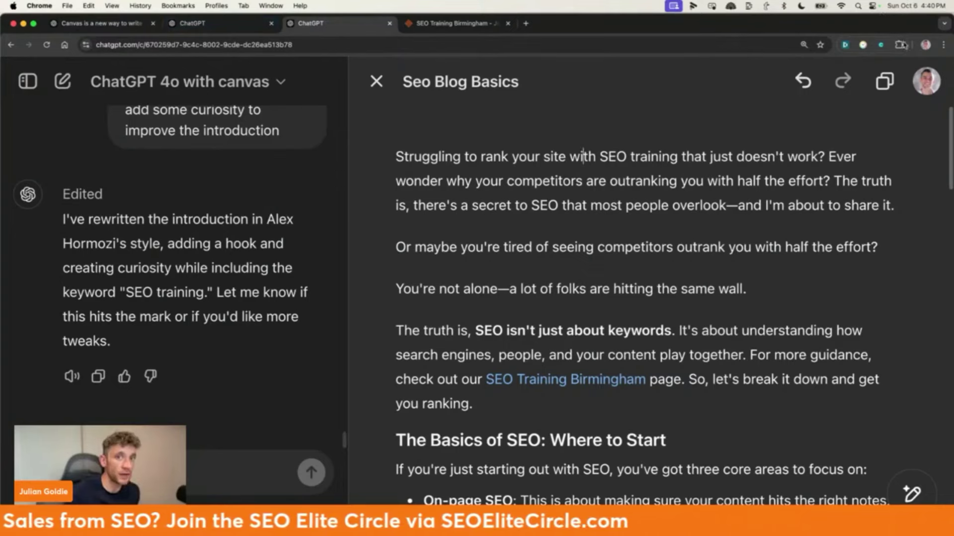
{"action": "scroll", "coordinate": [247, 273], "scroll_direction": "up", "scroll_amount": 1}
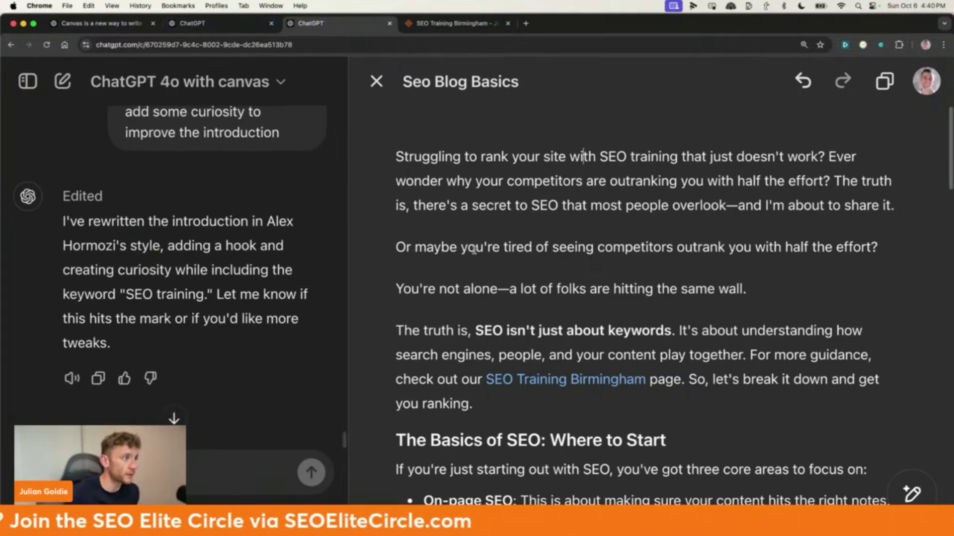
{"action": "scroll", "coordinate": [247, 273], "scroll_direction": "up", "scroll_amount": 10}
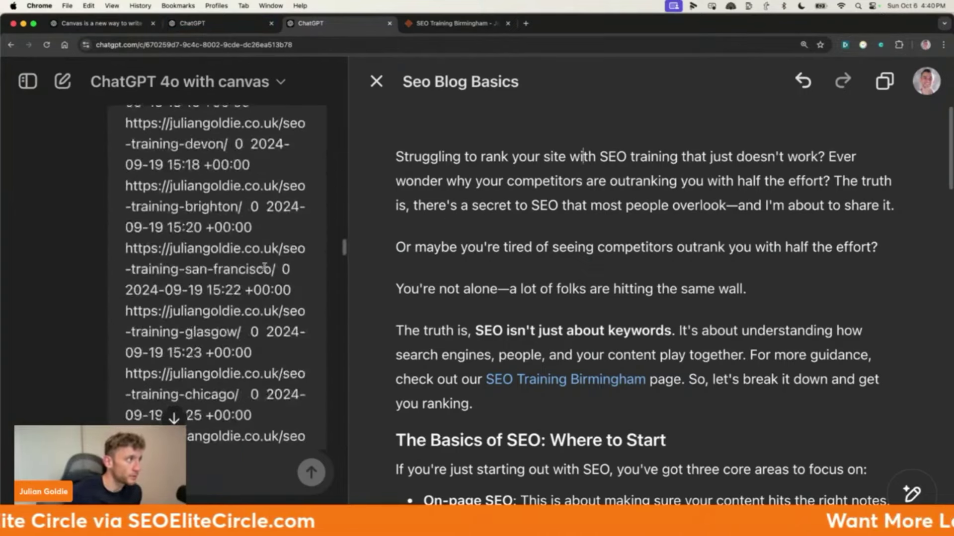
{"action": "scroll", "coordinate": [325, 335], "scroll_direction": "down", "scroll_amount": 15}
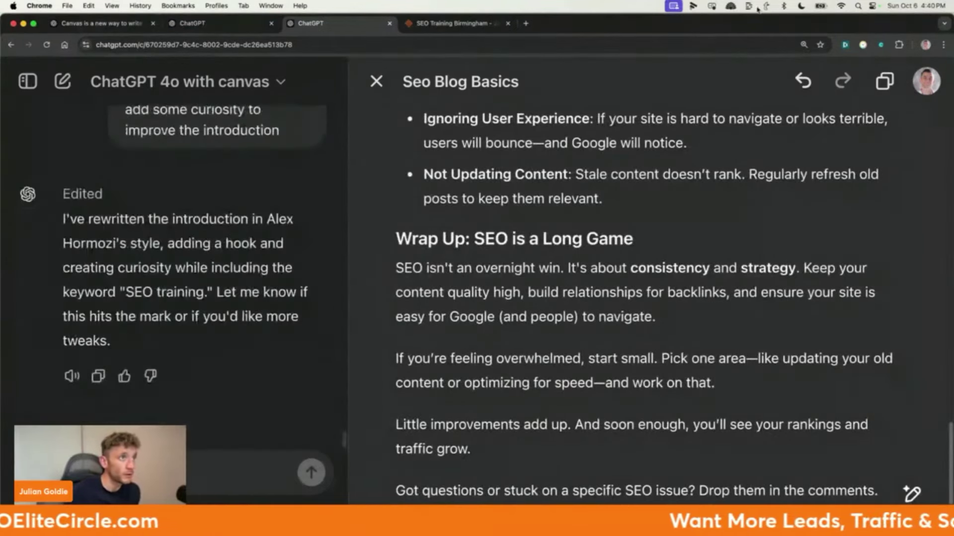
Bookmark the canvas chat page and start a new chat with ChatGPT 4o with canvas.
{"action": "left_click", "coordinate": [820, 45]}
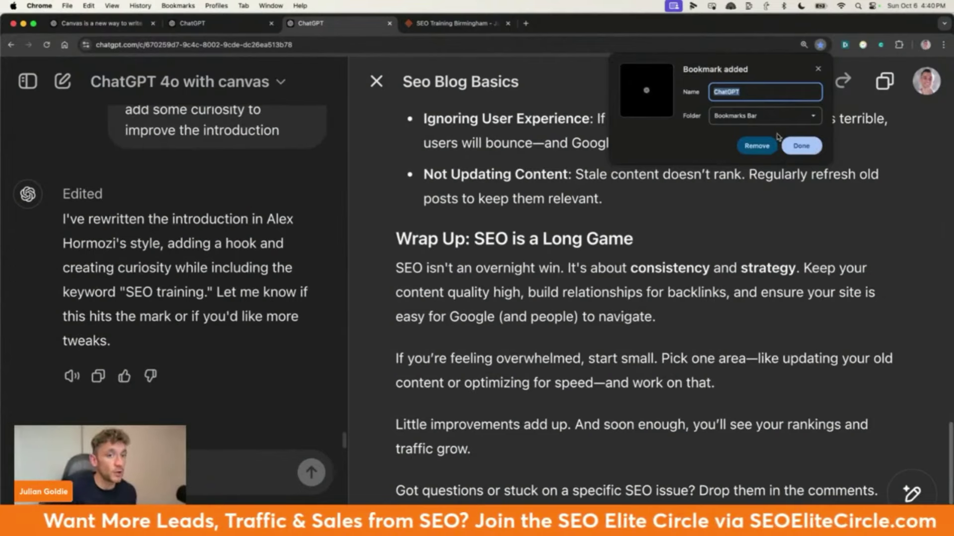
{"action": "left_click", "coordinate": [62, 81]}
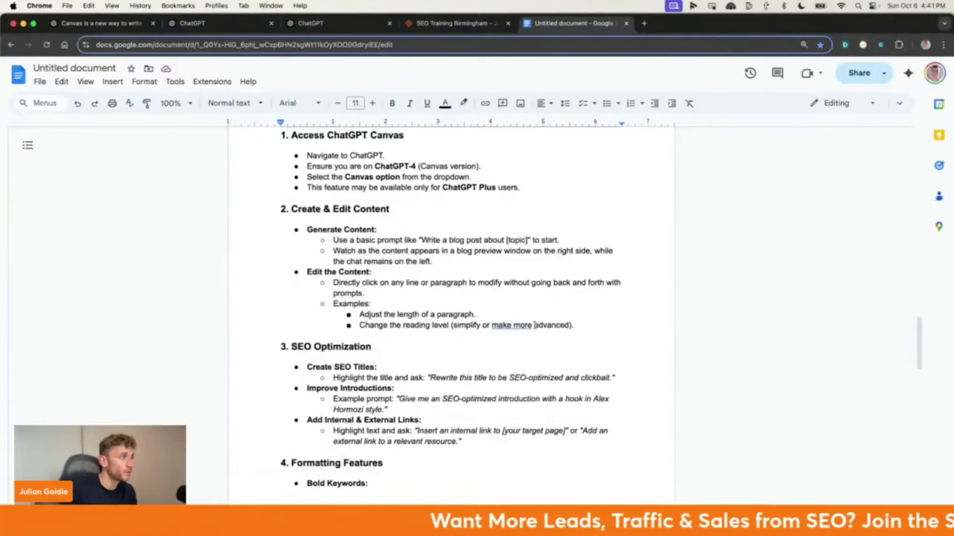
Look through the untitled Google Docs guide on using ChatGPT Canvas from its access section to the end, and close it.
{"action": "scroll", "coordinate": [421, 247], "scroll_direction": "up", "scroll_amount": 2}
{"action": "left_click_drag", "start_coordinate": [236, 204], "coordinate": [441, 366]}
{"action": "scroll", "coordinate": [453, 432], "scroll_direction": "down", "scroll_amount": 20}
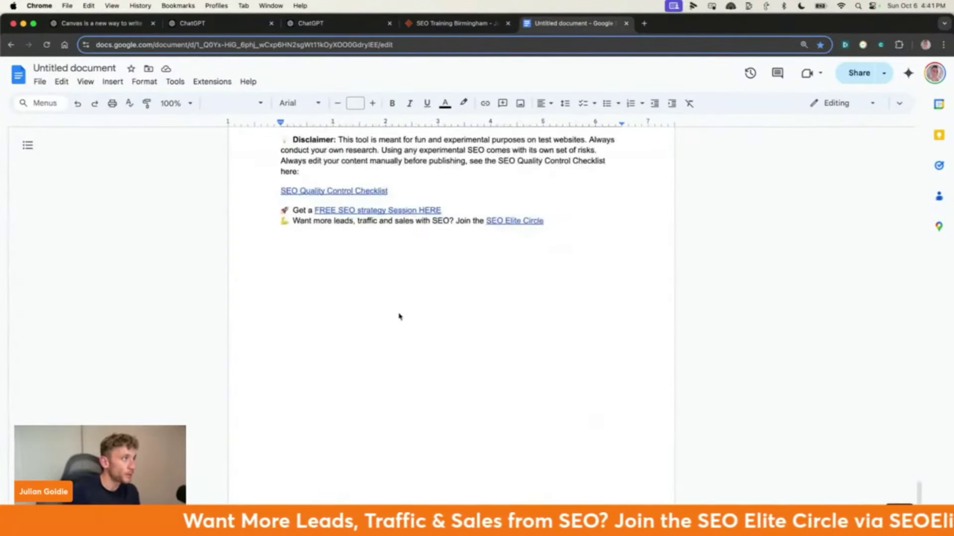
{"action": "key", "text": "super+w"}
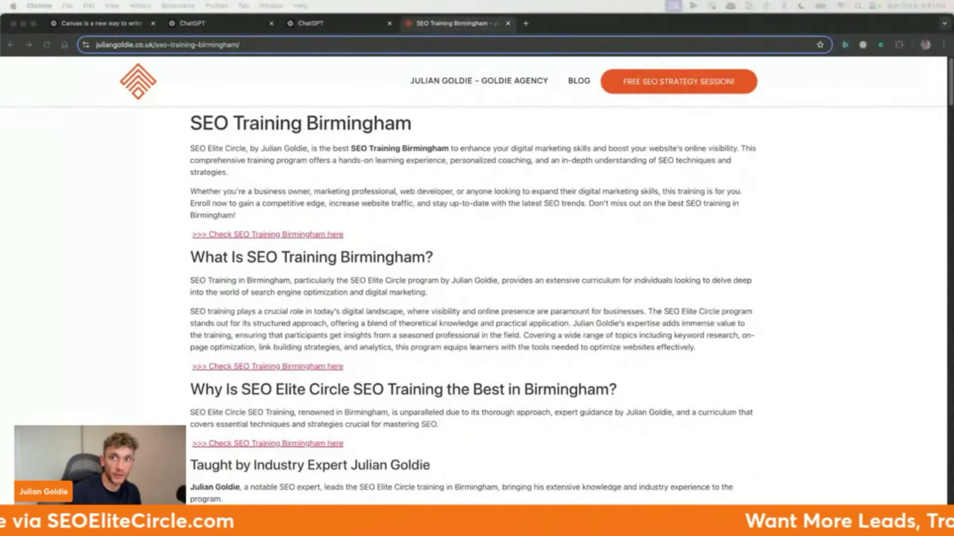
Open the ChatGPT Canvas (part 2) document in Google Docs, look through its SEO prompts, and check the new canvas chat.
{"action": "key", "text": "super+shift+t"}
{"action": "scroll", "coordinate": [480, 325], "scroll_direction": "down", "scroll_amount": 10}
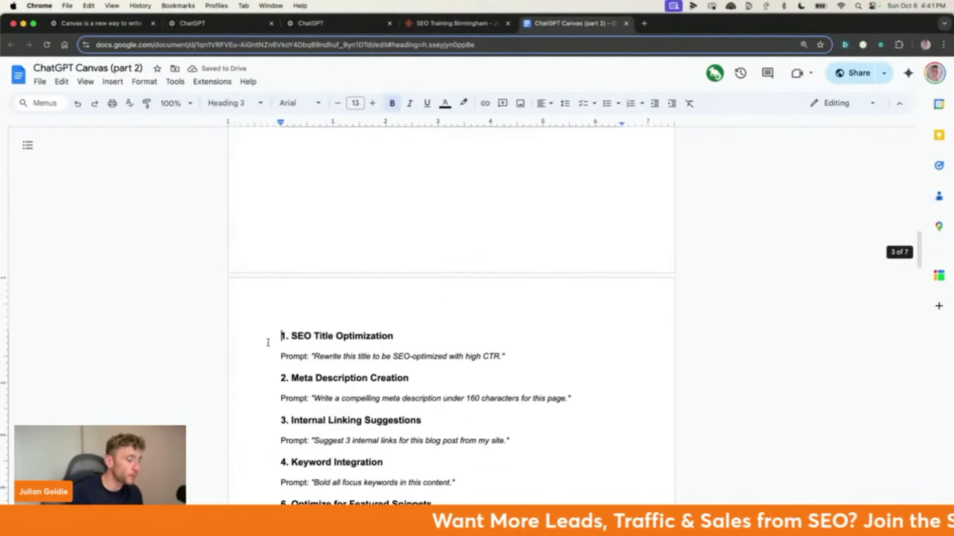
{"action": "left_click", "coordinate": [270, 341]}
{"action": "scroll", "coordinate": [481, 298], "scroll_direction": "down", "scroll_amount": 4}
{"action": "scroll", "coordinate": [481, 298], "scroll_direction": "up", "scroll_amount": 10}
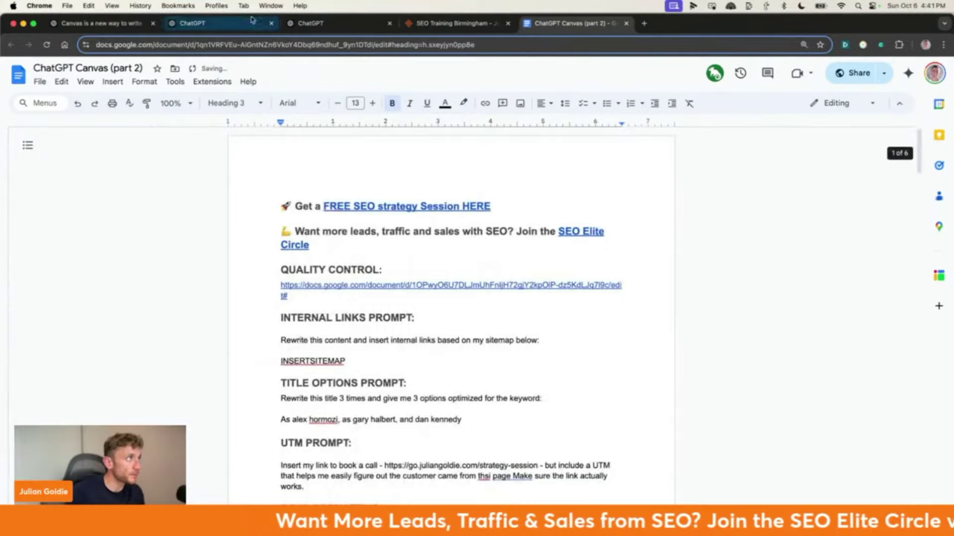
{"action": "left_click", "coordinate": [354, 20]}
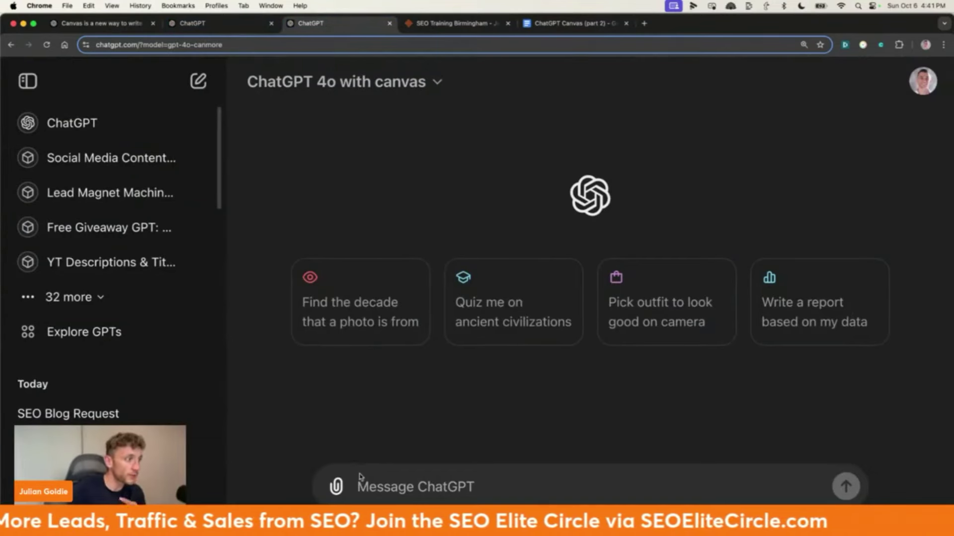
{"action": "left_click", "coordinate": [576, 23]}
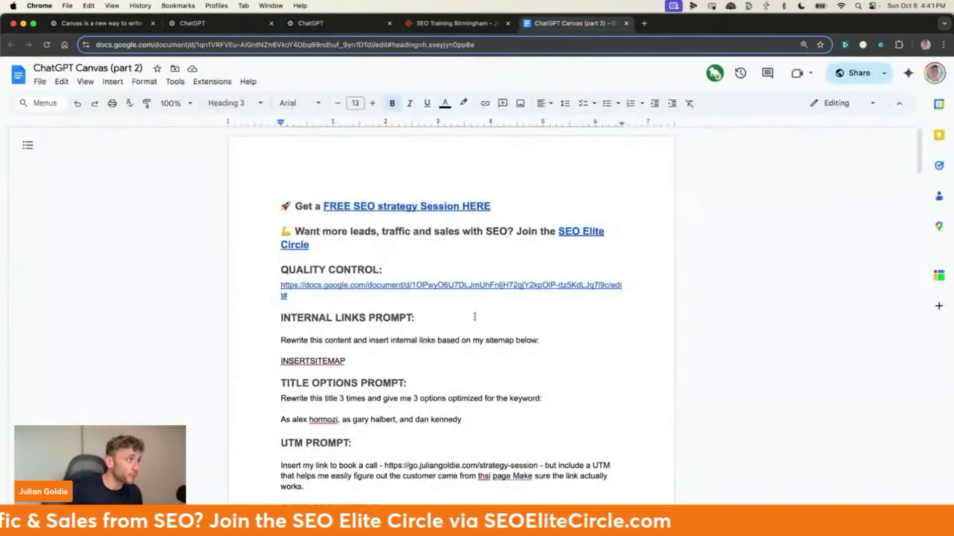
Review the opening prompts of the ChatGPT Canvas (part 2) document through the title options prompt, with a brief check of the empty canvas chat.
{"action": "scroll", "coordinate": [467, 262], "scroll_direction": "down", "scroll_amount": 10}
{"action": "scroll", "coordinate": [467, 262], "scroll_direction": "up", "scroll_amount": 10}
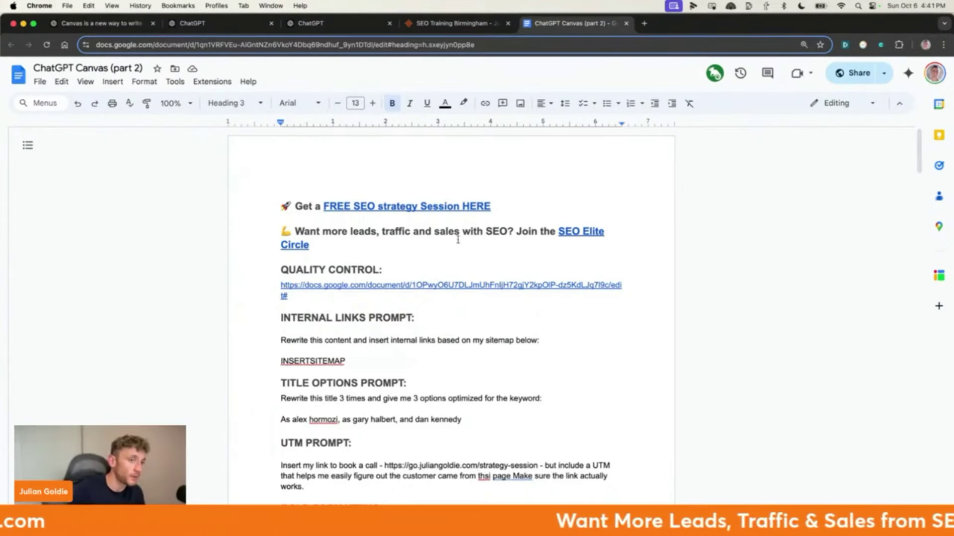
{"action": "left_click", "coordinate": [361, 28]}
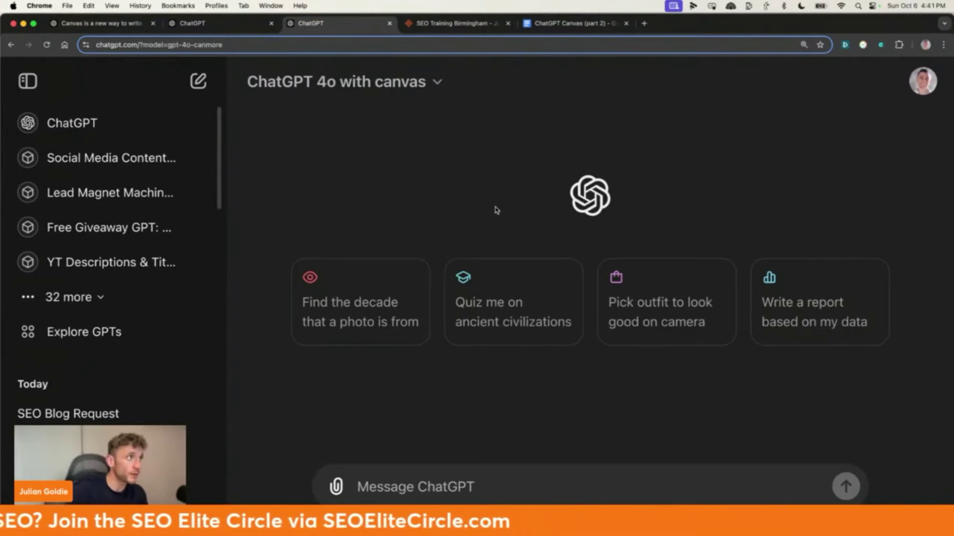
{"action": "left_click", "coordinate": [578, 23]}
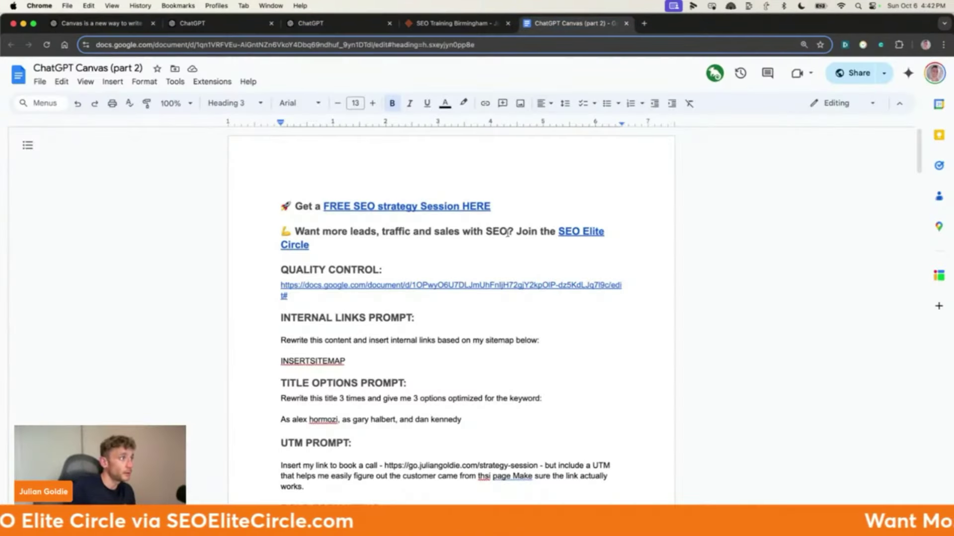
{"action": "left_click_drag", "start_coordinate": [376, 177], "coordinate": [492, 410]}
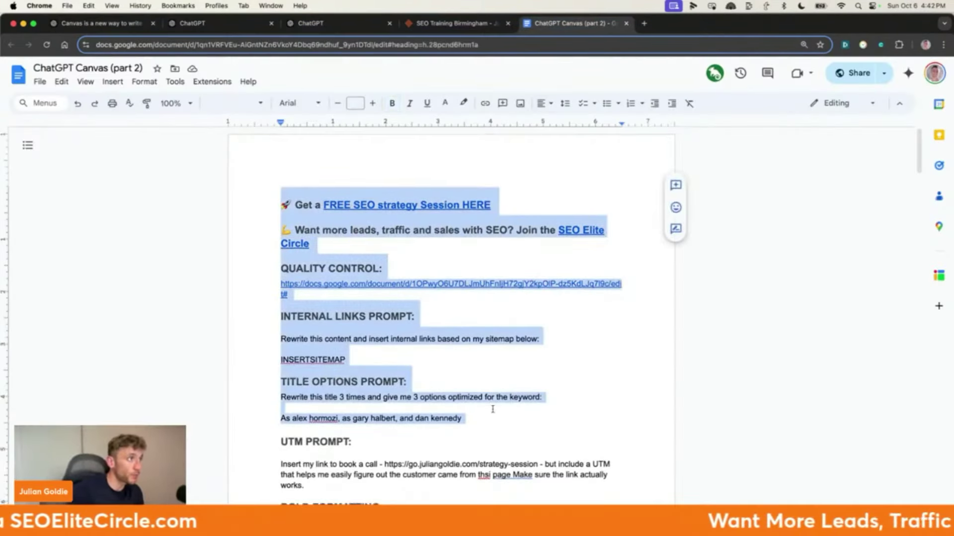
{"action": "scroll", "coordinate": [493, 409], "scroll_direction": "down", "scroll_amount": 1}
Check the General settings of ChatGPT from the new canvas chat, and close them.
{"action": "left_click", "coordinate": [338, 23]}
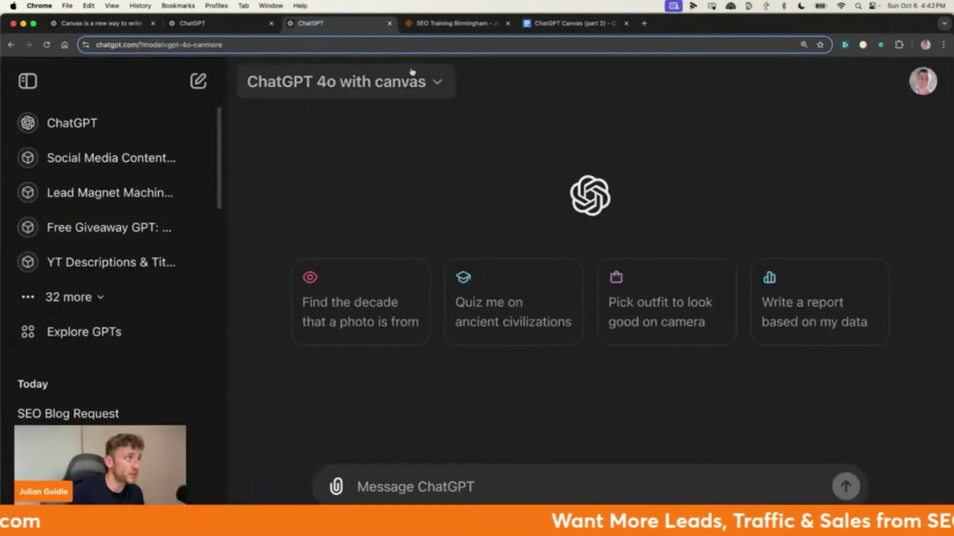
{"action": "left_click", "coordinate": [922, 81]}
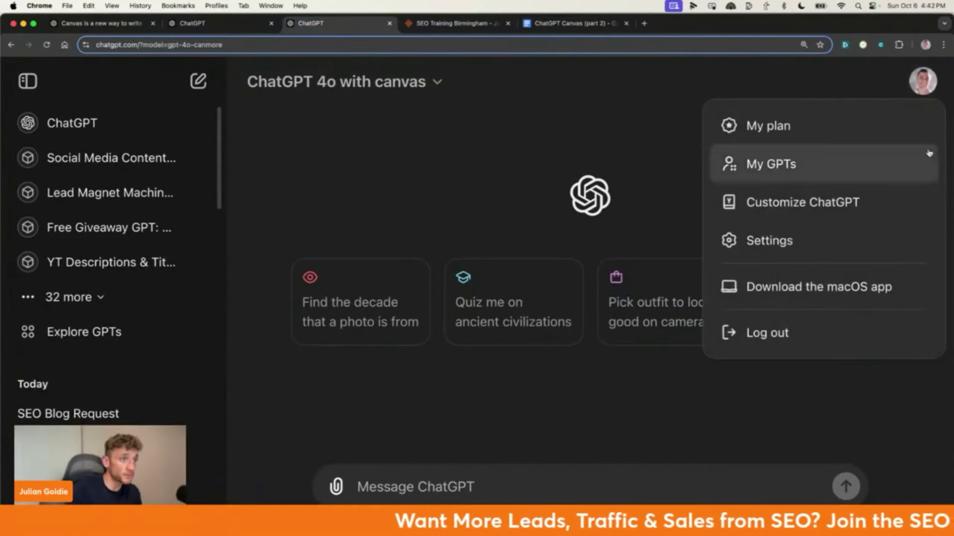
{"action": "left_click", "coordinate": [787, 241]}
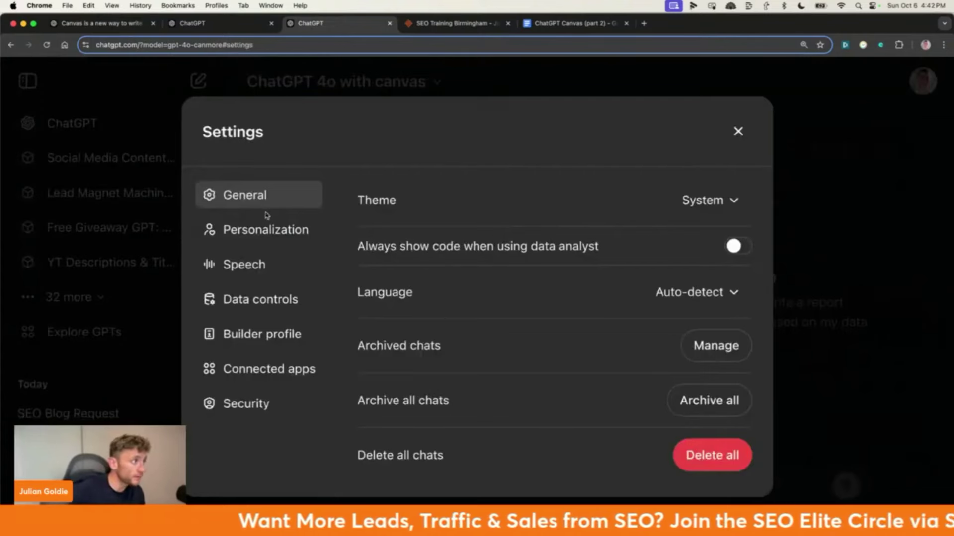
{"action": "left_click", "coordinate": [738, 131]}
Open Customize ChatGPT, read through the custom instructions about the user and the preferred response style, and close it without saving.
{"action": "left_click", "coordinate": [933, 74]}
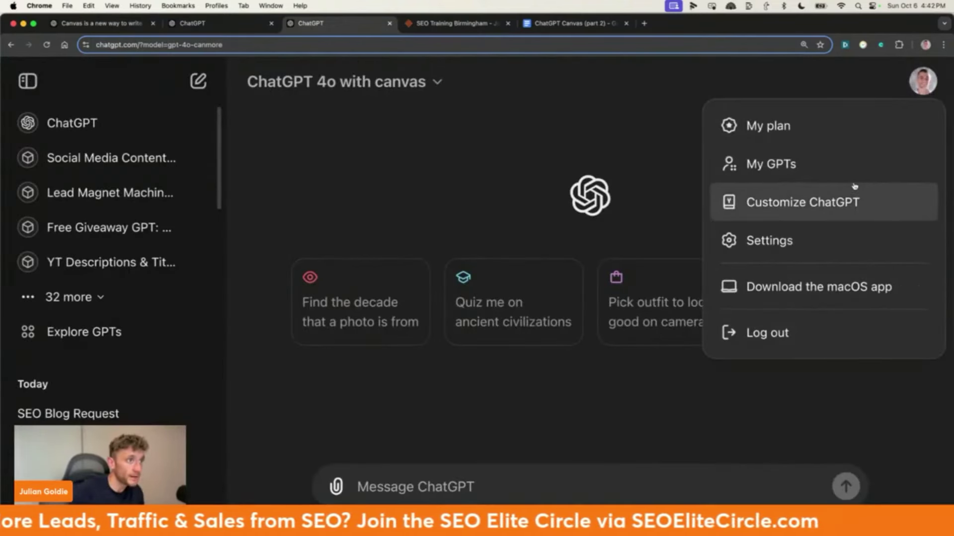
{"action": "left_click", "coordinate": [856, 202]}
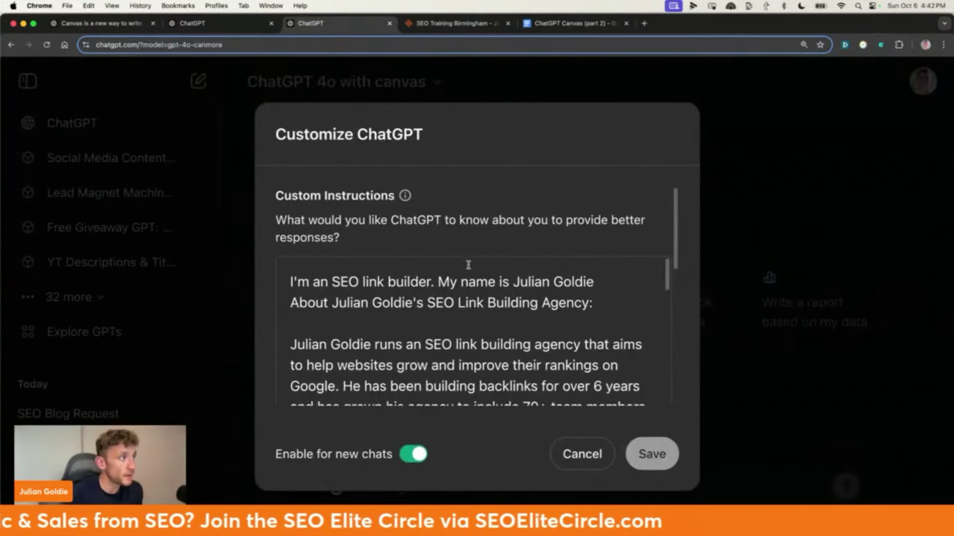
{"action": "scroll", "coordinate": [468, 265], "scroll_direction": "down", "scroll_amount": 3}
{"action": "scroll", "coordinate": [454, 241], "scroll_direction": "down", "scroll_amount": 10}
{"action": "scroll", "coordinate": [468, 336], "scroll_direction": "up", "scroll_amount": 8}
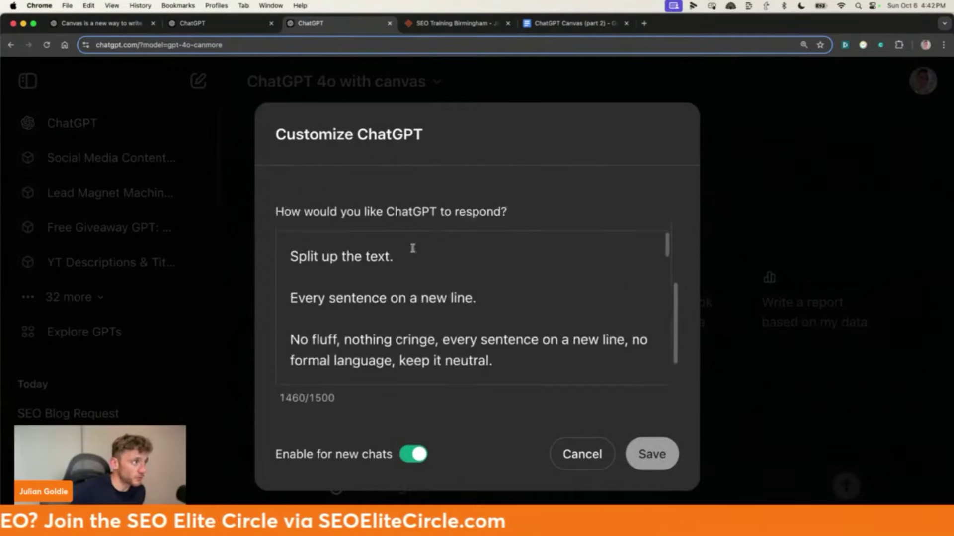
{"action": "scroll", "coordinate": [402, 325], "scroll_direction": "down", "scroll_amount": 5}
{"action": "scroll", "coordinate": [477, 192], "scroll_direction": "down", "scroll_amount": 5}
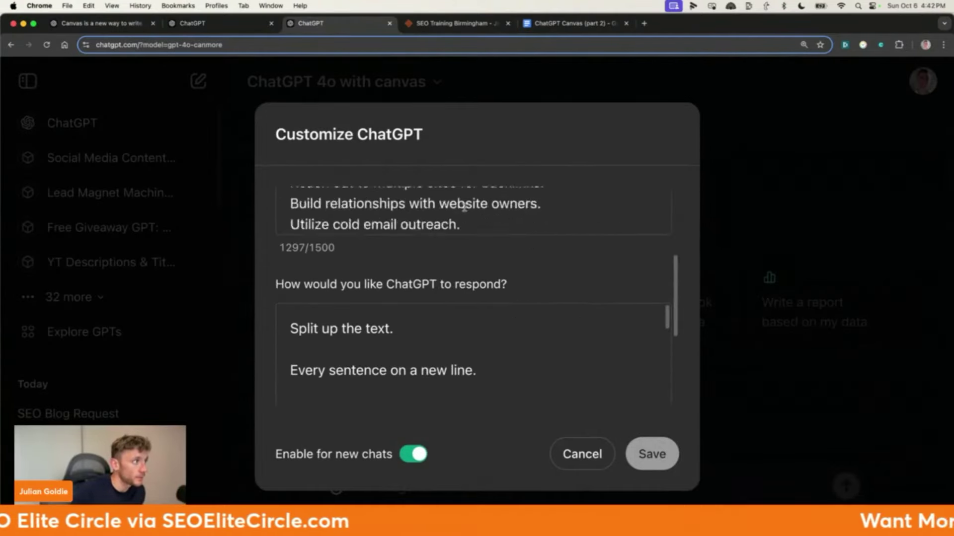
{"action": "scroll", "coordinate": [468, 190], "scroll_direction": "up", "scroll_amount": 10}
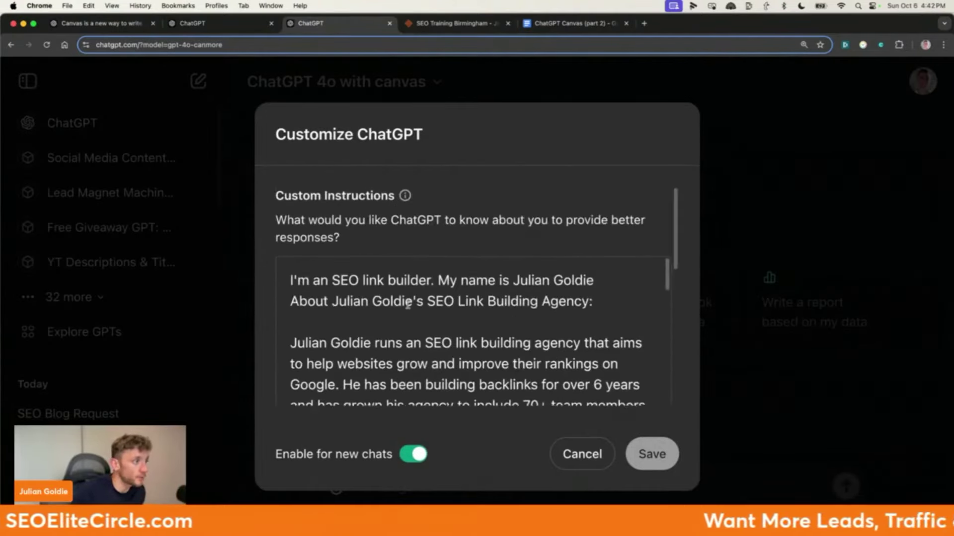
{"action": "scroll", "coordinate": [480, 277], "scroll_direction": "down", "scroll_amount": 15}
{"action": "scroll", "coordinate": [404, 306], "scroll_direction": "up", "scroll_amount": 5}
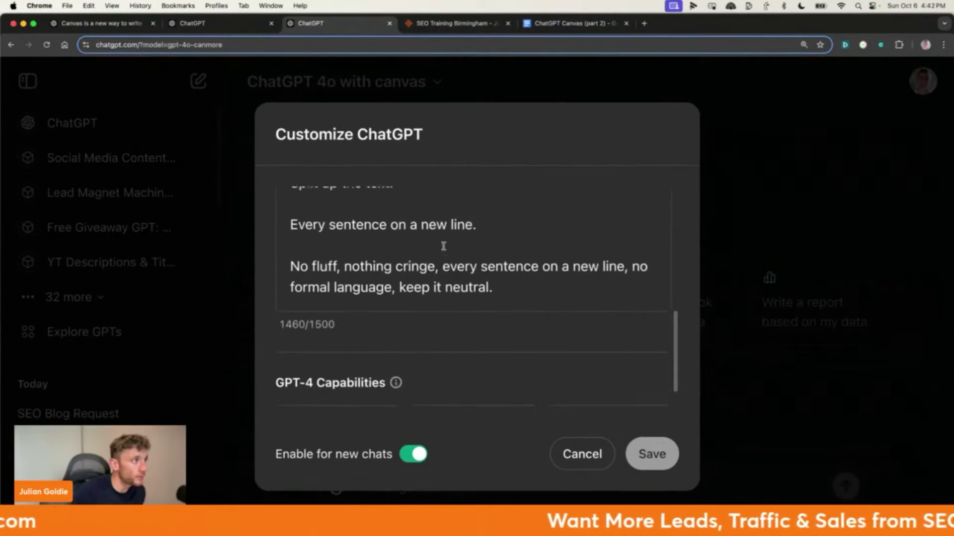
{"action": "scroll", "coordinate": [441, 316], "scroll_direction": "down", "scroll_amount": 5}
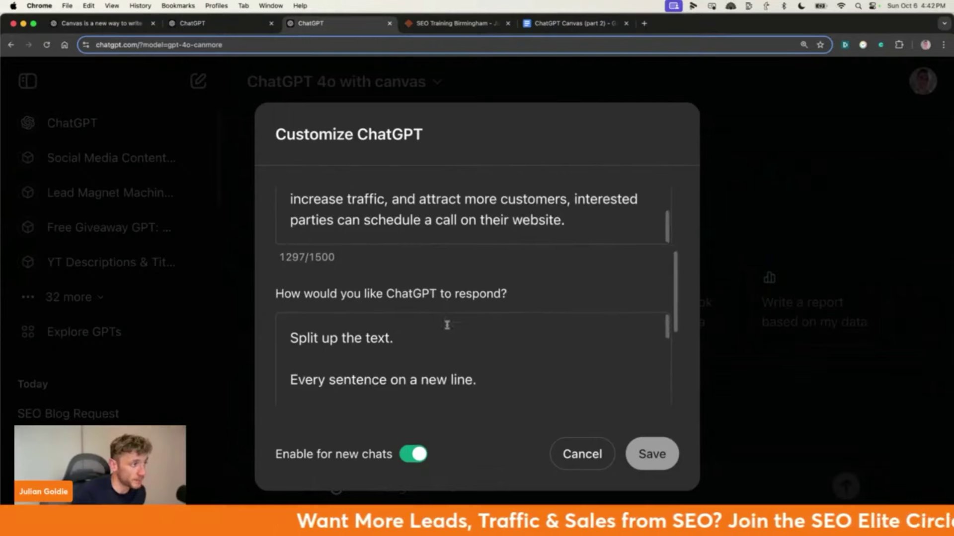
{"action": "scroll", "coordinate": [441, 316], "scroll_direction": "up", "scroll_amount": 10}
{"action": "scroll", "coordinate": [440, 316], "scroll_direction": "down", "scroll_amount": 5}
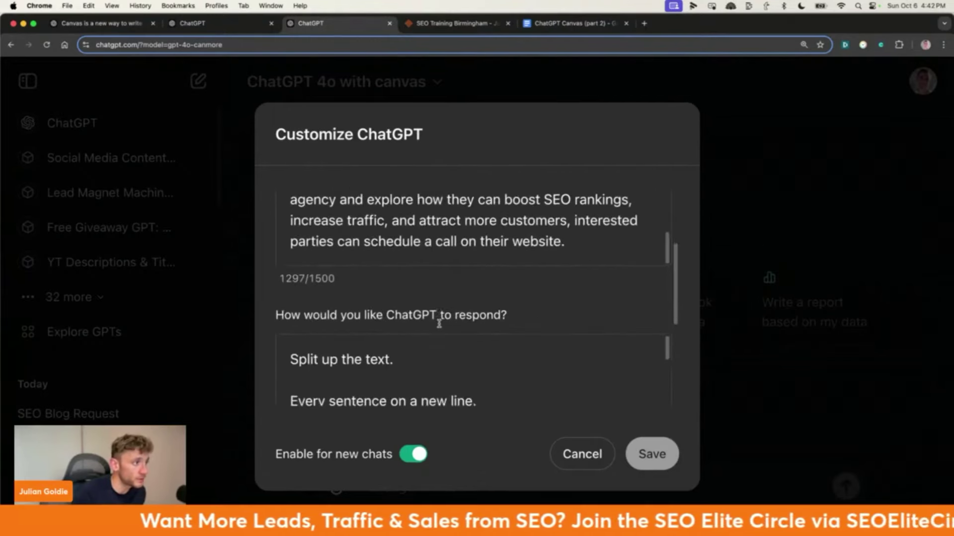
{"action": "left_click", "coordinate": [552, 454]}
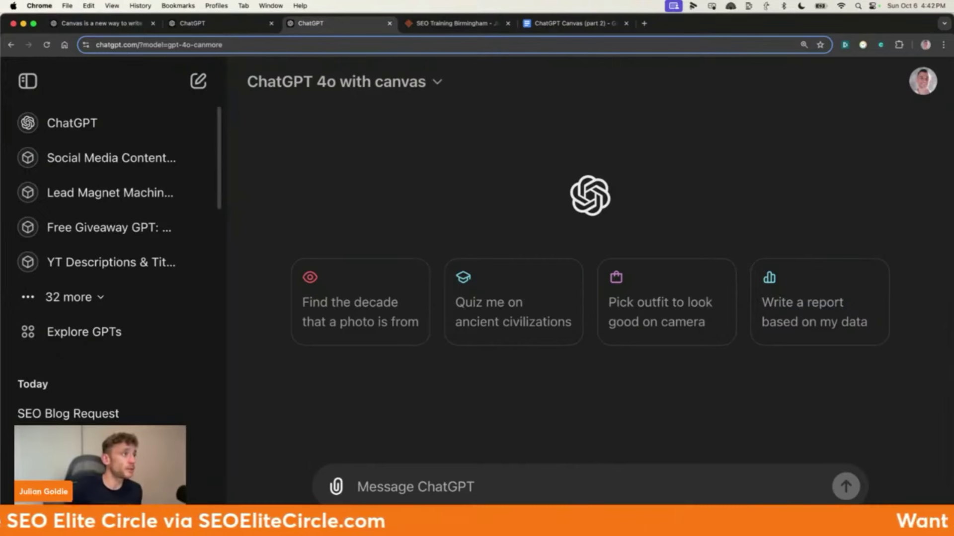
Check the list of available models for the GPT-4o with canvas option, and close the list.
{"action": "left_click", "coordinate": [436, 83]}
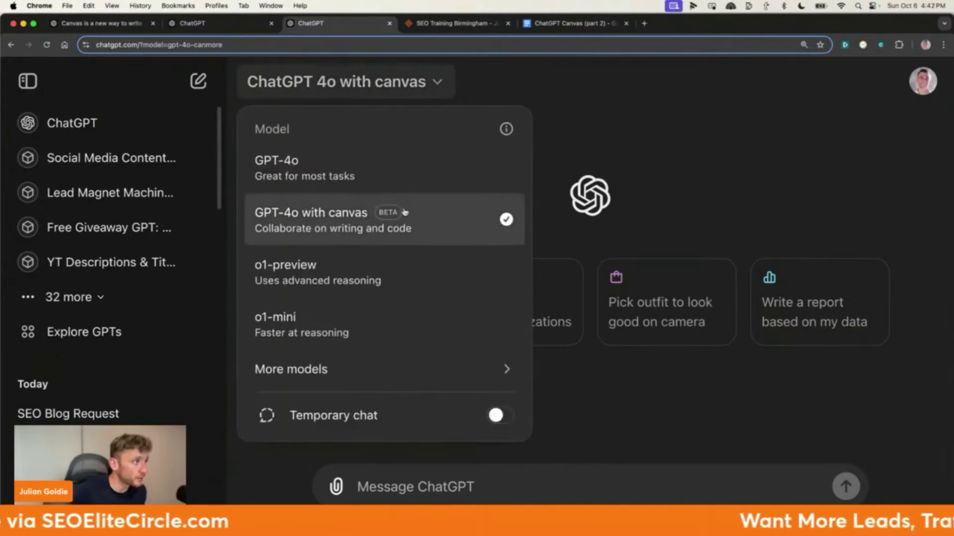
{"action": "left_click", "coordinate": [627, 166]}
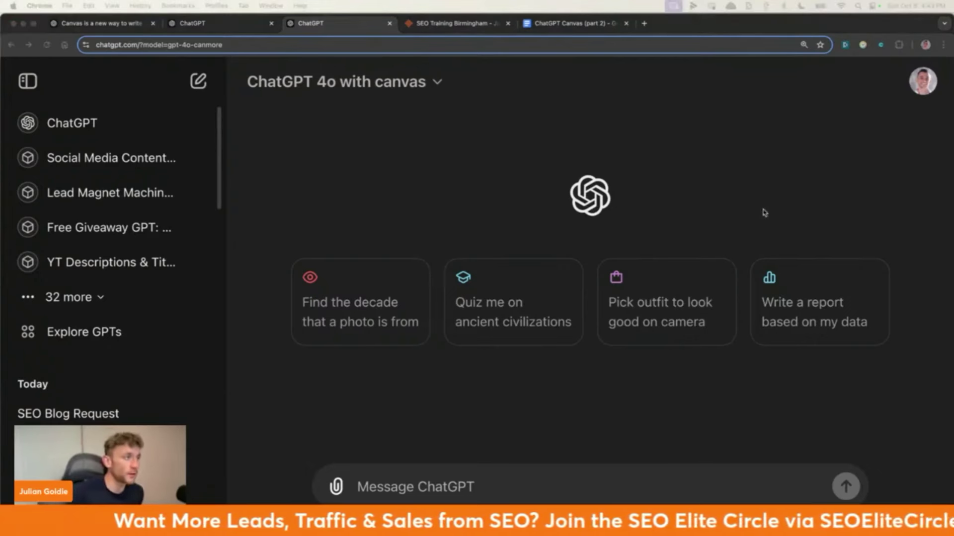
{"action": "left_click", "coordinate": [647, 176]}
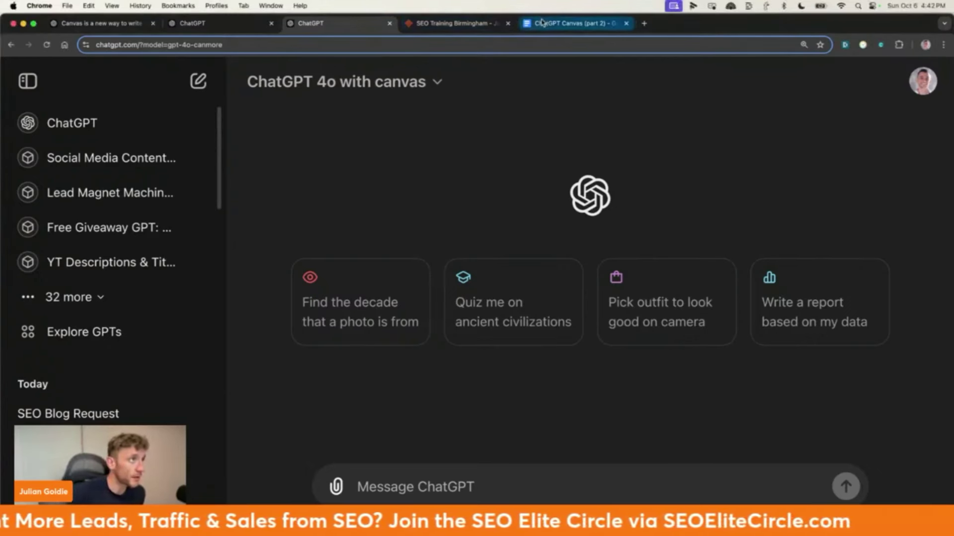
Close the empty canvas chat, and open the Seo Blog Basics canvas from the SEO Blog Request chat.
{"action": "left_click", "coordinate": [544, 24]}
{"action": "left_click", "coordinate": [222, 26]}
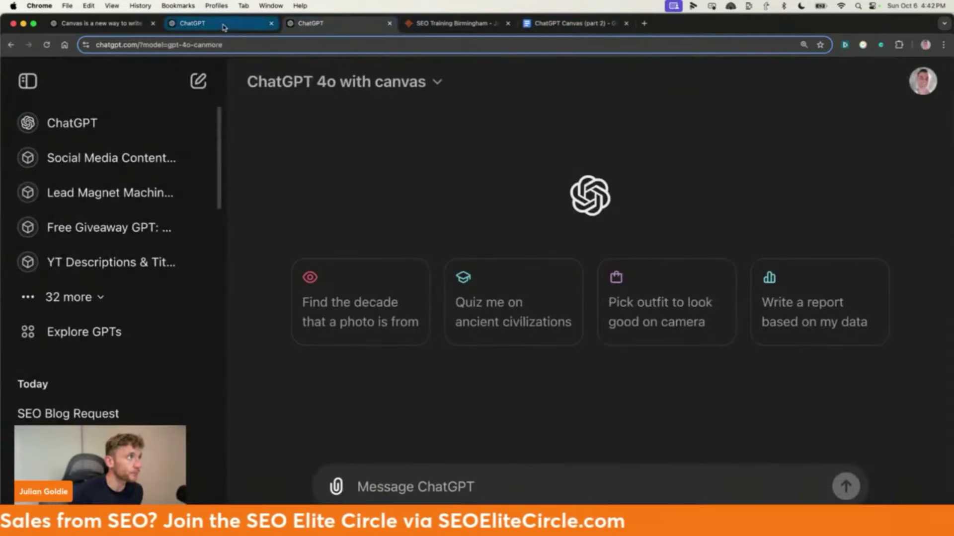
{"action": "key", "text": "super+w"}
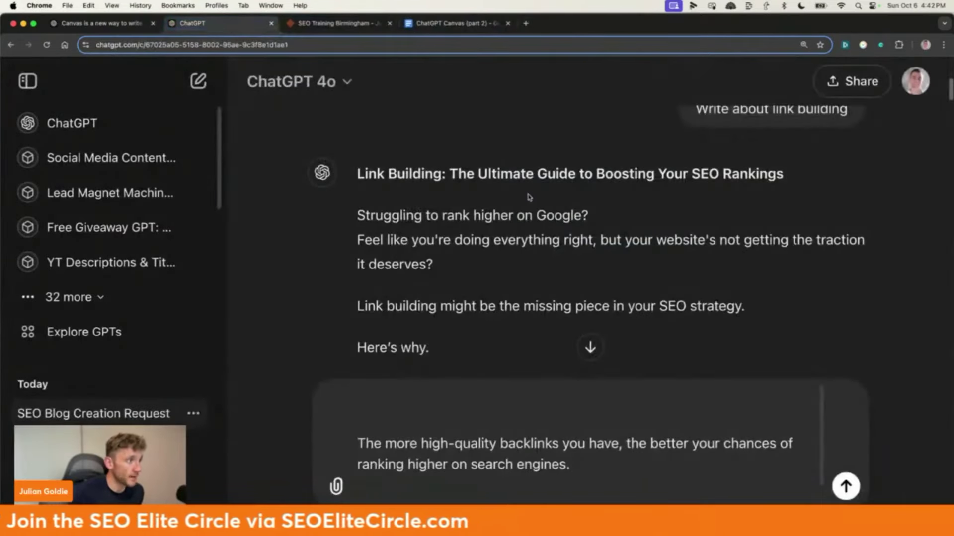
{"action": "scroll", "coordinate": [489, 305], "scroll_direction": "down", "scroll_amount": 3}
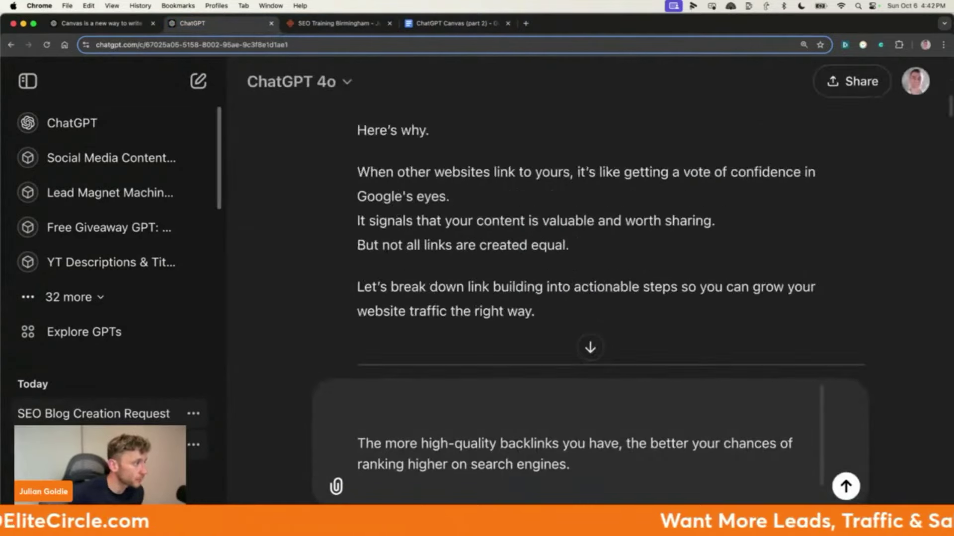
{"action": "left_click", "coordinate": [99, 445]}
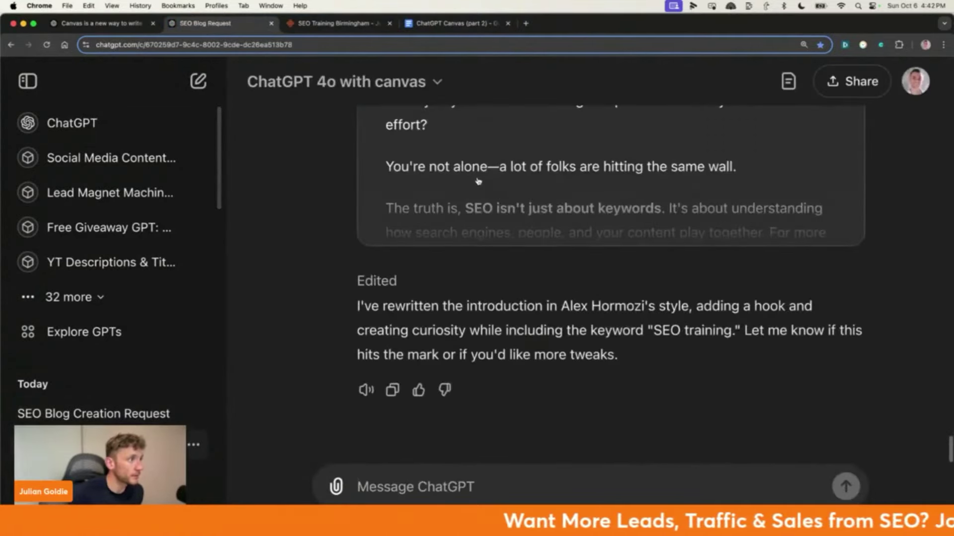
{"action": "left_click", "coordinate": [478, 181]}
Select the entire Seo Blog Basics draft, and preview the College reading level without applying it.
{"action": "scroll", "coordinate": [645, 330], "scroll_direction": "down", "scroll_amount": 8}
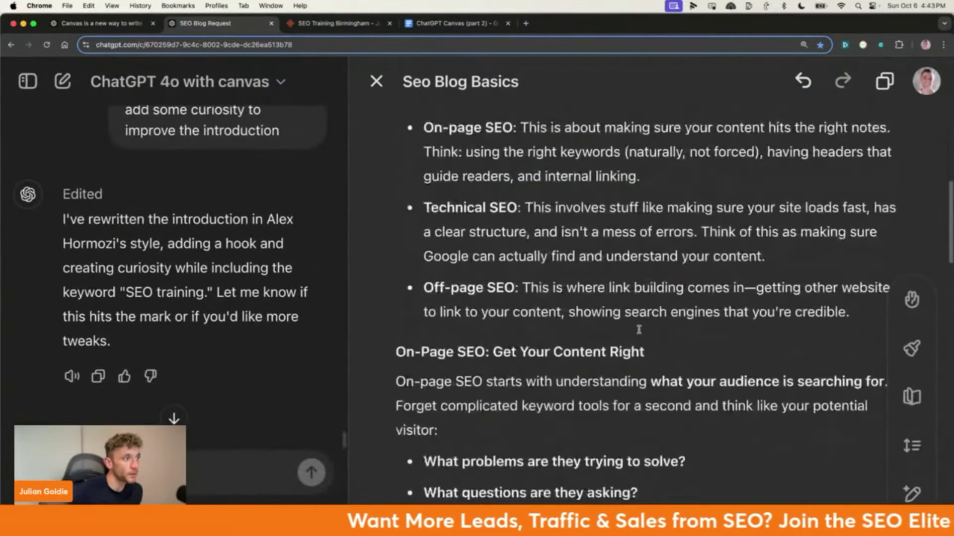
{"action": "scroll", "coordinate": [639, 330], "scroll_direction": "down", "scroll_amount": 4}
{"action": "key", "text": "super+a"}
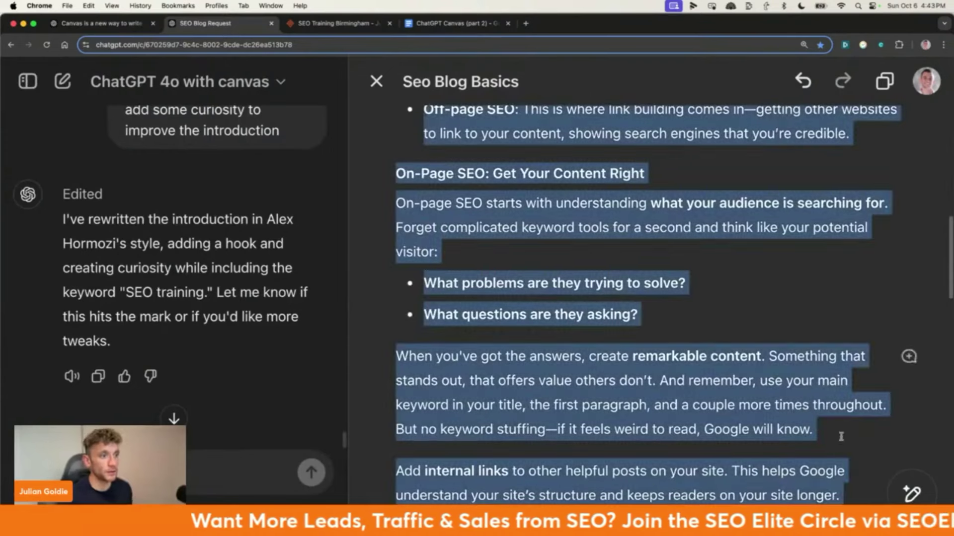
{"action": "mouse_move", "coordinate": [912, 494]}
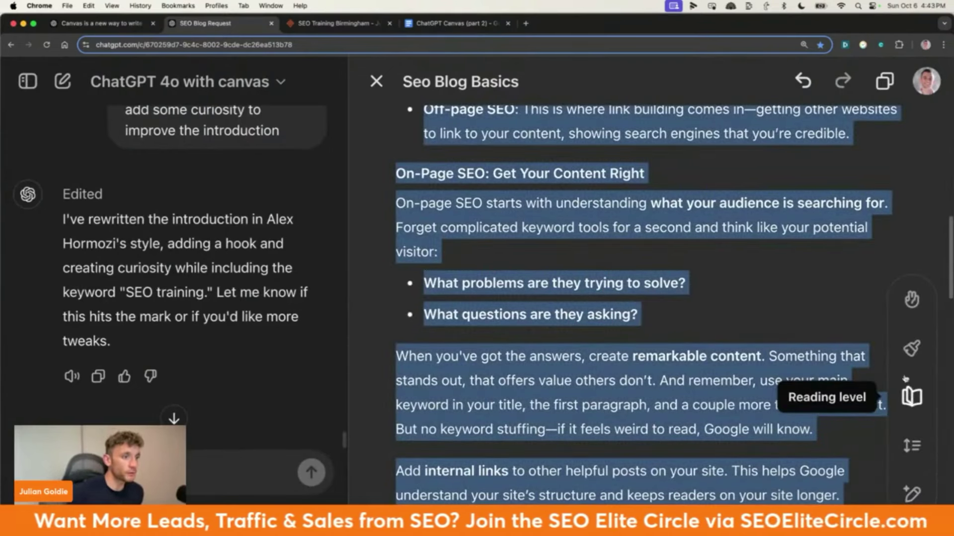
{"action": "left_click", "coordinate": [911, 396]}
{"action": "left_click_drag", "start_coordinate": [911, 396], "coordinate": [907, 368]}
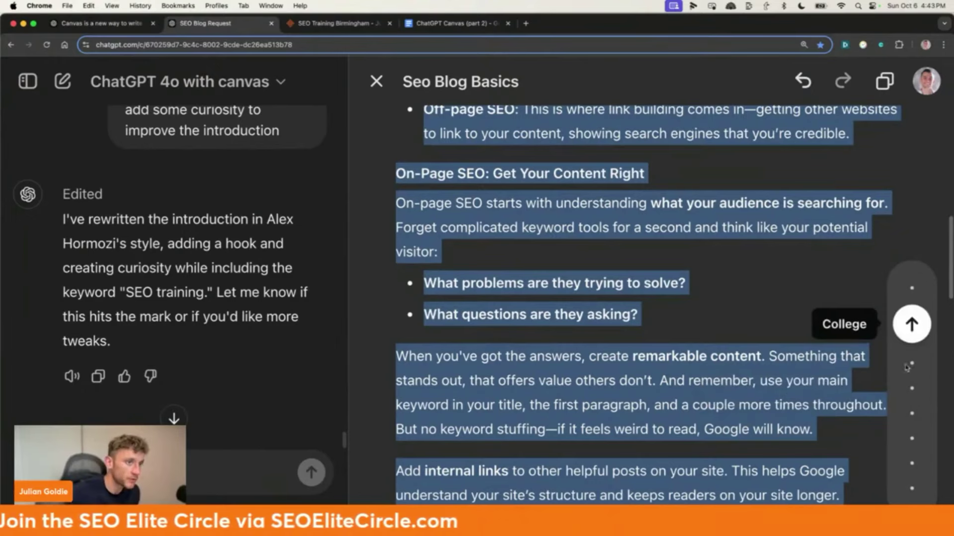
{"action": "left_click_drag", "start_coordinate": [919, 326], "coordinate": [939, 453]}
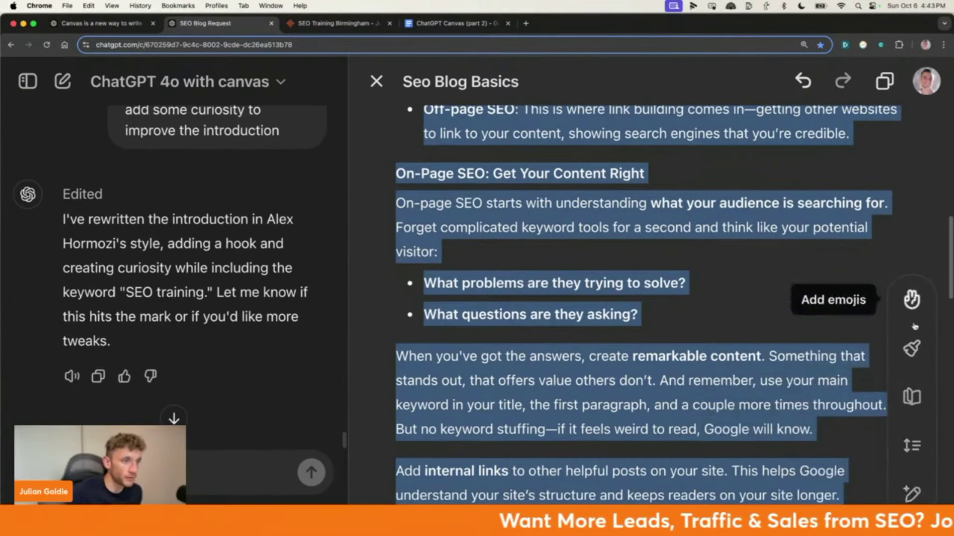
Rewrite the selected draft at the Middle School reading level.
{"action": "left_click", "coordinate": [912, 397]}
{"action": "left_click_drag", "start_coordinate": [912, 396], "coordinate": [906, 453]}
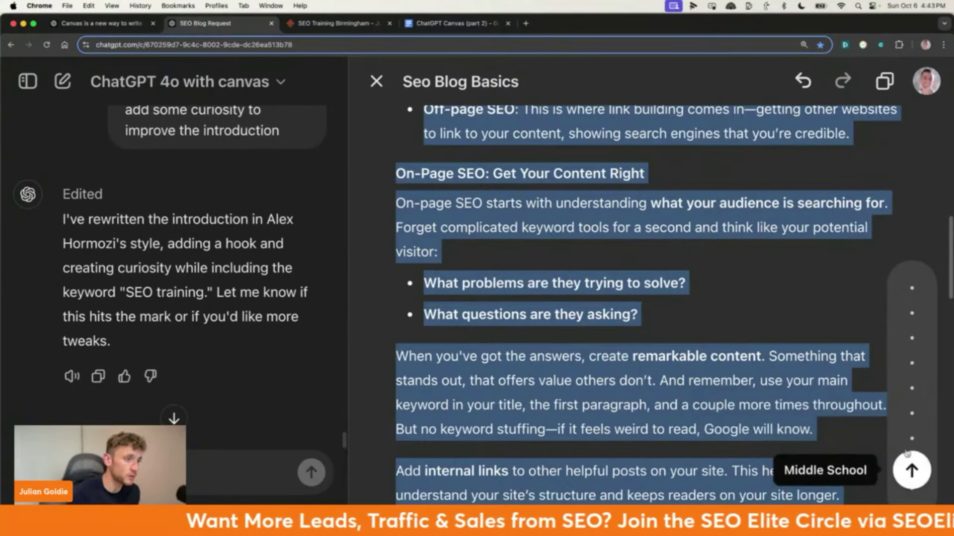
{"action": "left_click", "coordinate": [909, 470]}
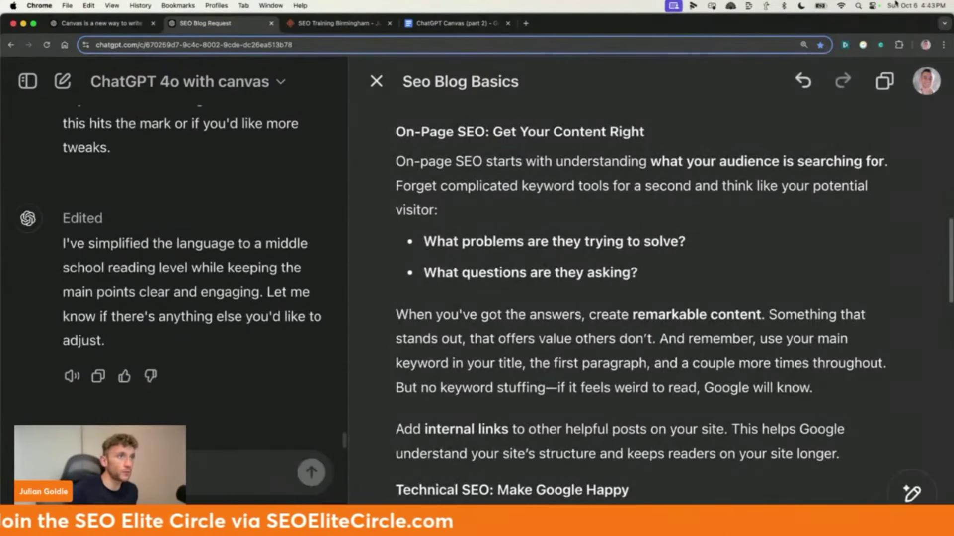
In incognito Google results for "best amazon seo tool", highlight the LinkedIn result "Best Amazon SEO Tools" and open the article.
{"action": "left_click", "coordinate": [943, 45]}
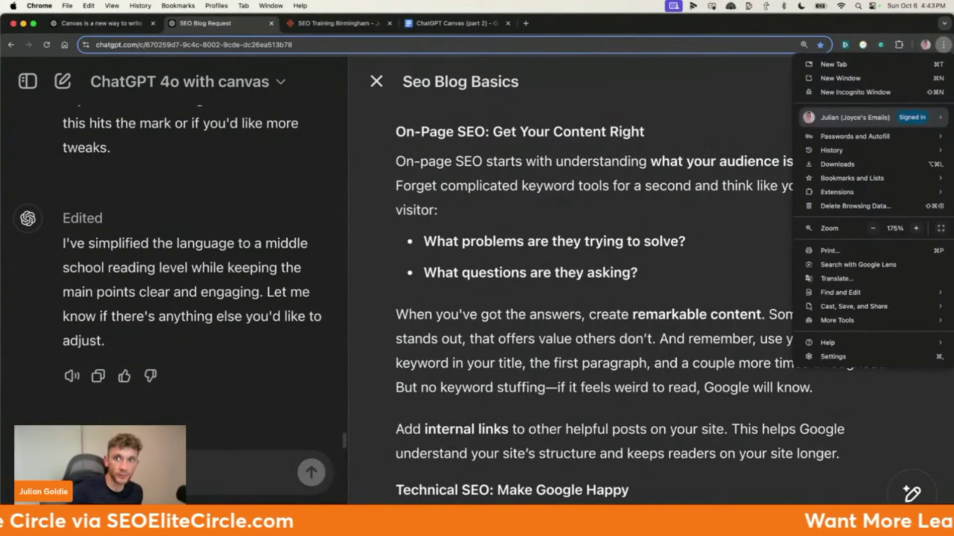
{"action": "key", "text": "Escape"}
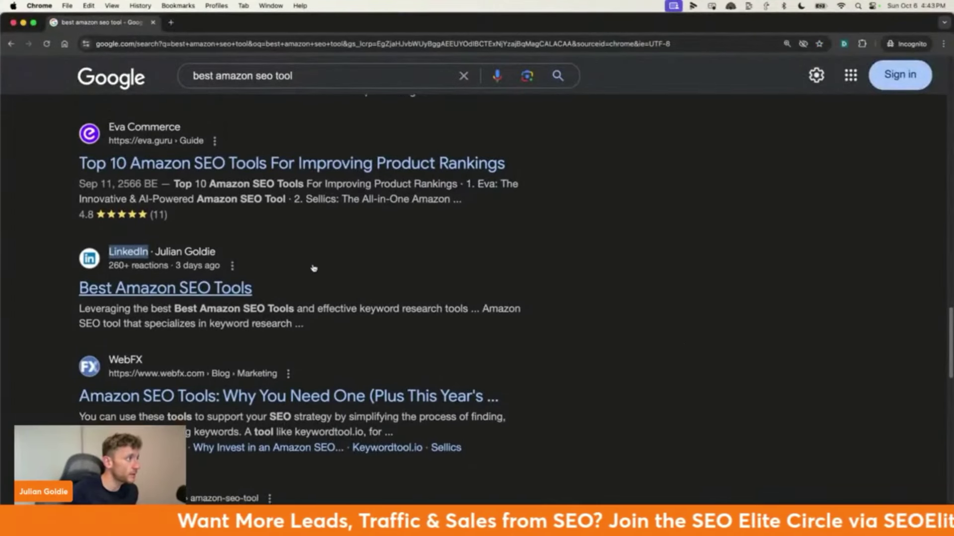
{"action": "scroll", "coordinate": [314, 266], "scroll_direction": "down", "scroll_amount": 1}
{"action": "left_click", "coordinate": [60, 208]}
{"action": "left_click_drag", "start_coordinate": [73, 260], "coordinate": [336, 254]}
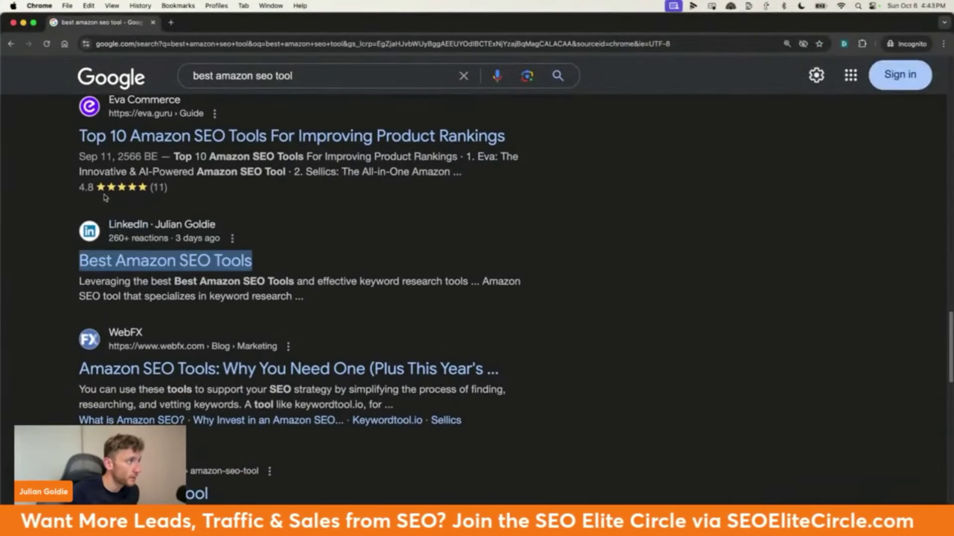
{"action": "left_click_drag", "start_coordinate": [21, 278], "coordinate": [290, 255]}
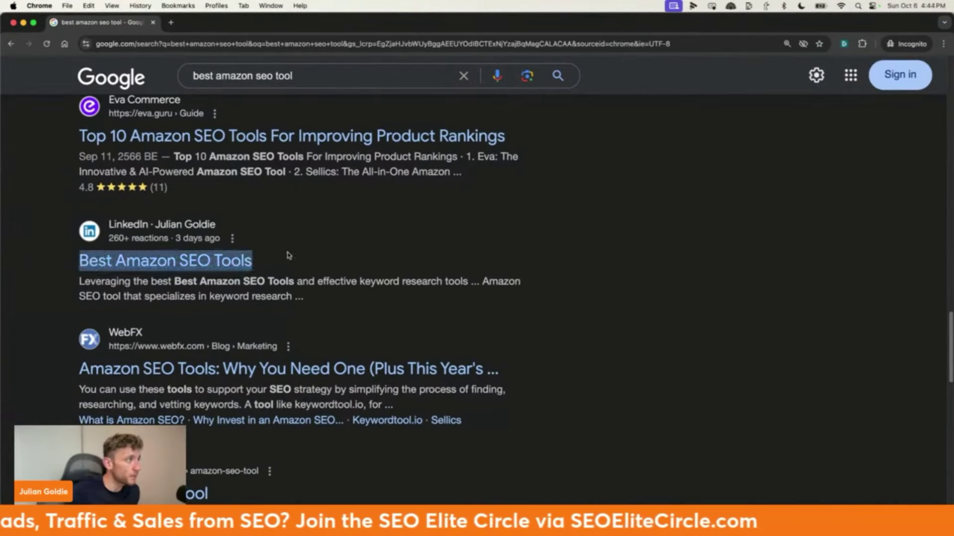
{"action": "left_click", "coordinate": [149, 258]}
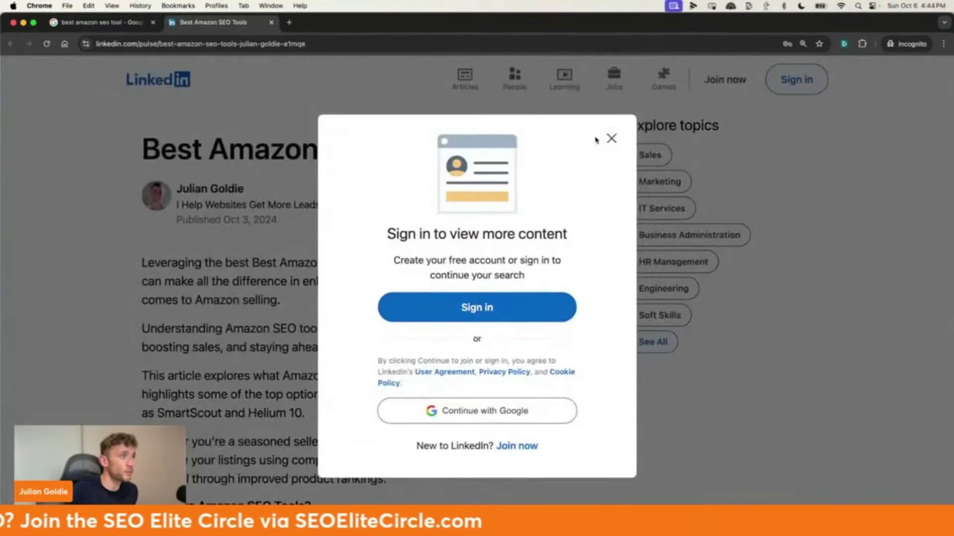
Dismiss the sign-in prompt and skim the LinkedIn article "Best Amazon SEO Tools".
{"action": "left_click", "coordinate": [608, 139]}
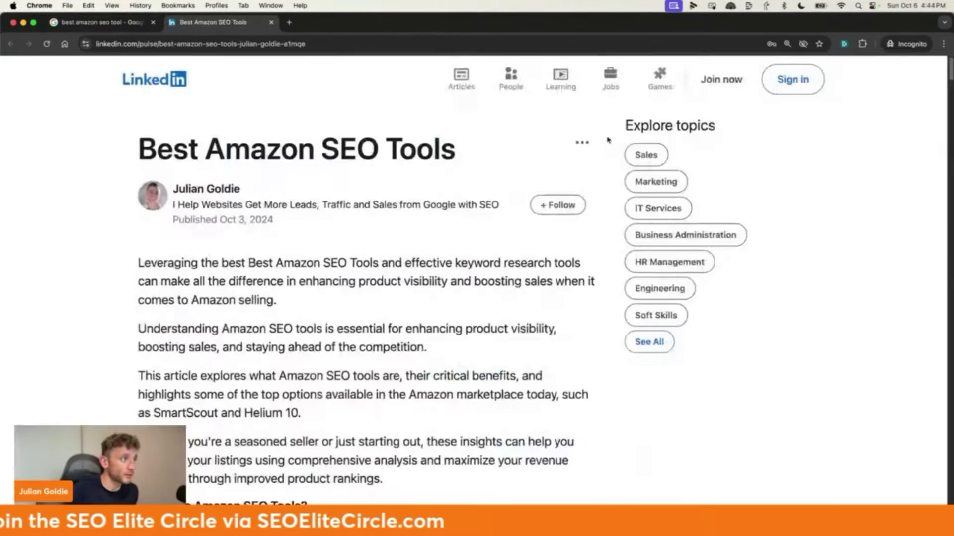
{"action": "scroll", "coordinate": [195, 370], "scroll_direction": "down", "scroll_amount": 20}
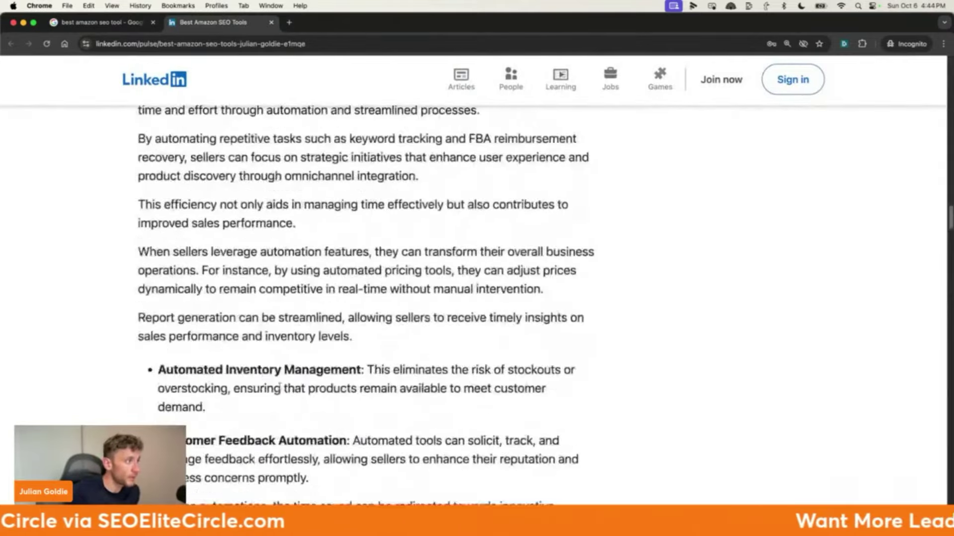
{"action": "scroll", "coordinate": [280, 388], "scroll_direction": "up", "scroll_amount": 20}
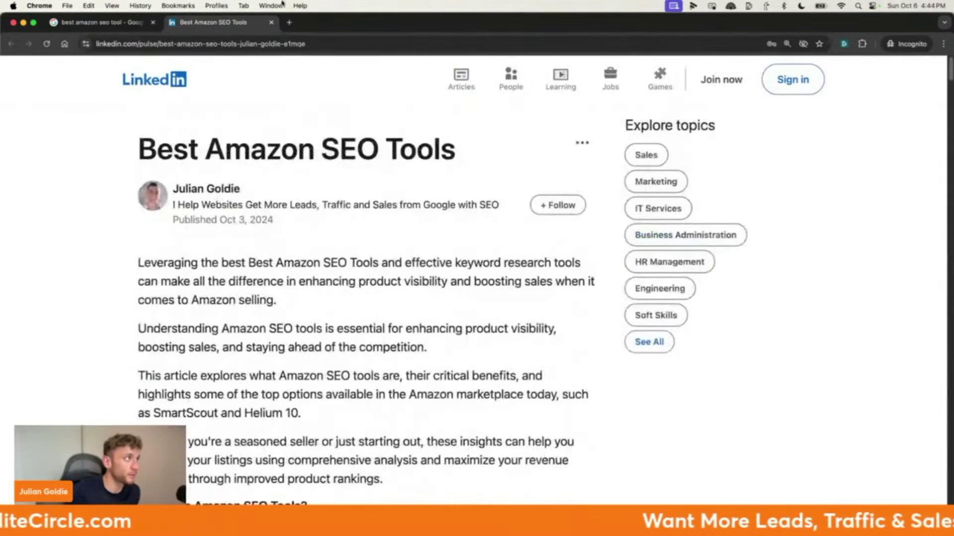
{"action": "left_click_drag", "start_coordinate": [117, 101], "coordinate": [302, 339]}
{"action": "left_click", "coordinate": [301, 340]}
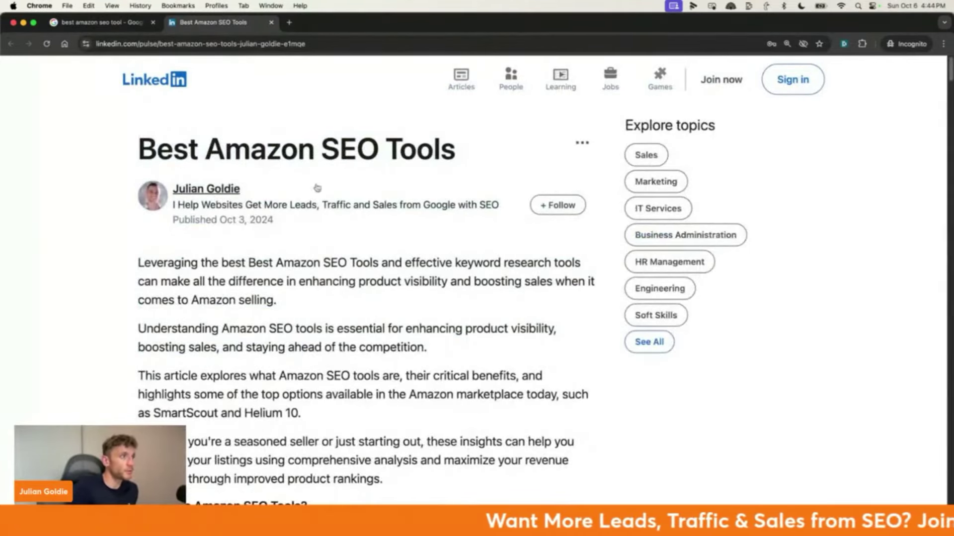
{"action": "scroll", "coordinate": [454, 245], "scroll_direction": "down", "scroll_amount": 10}
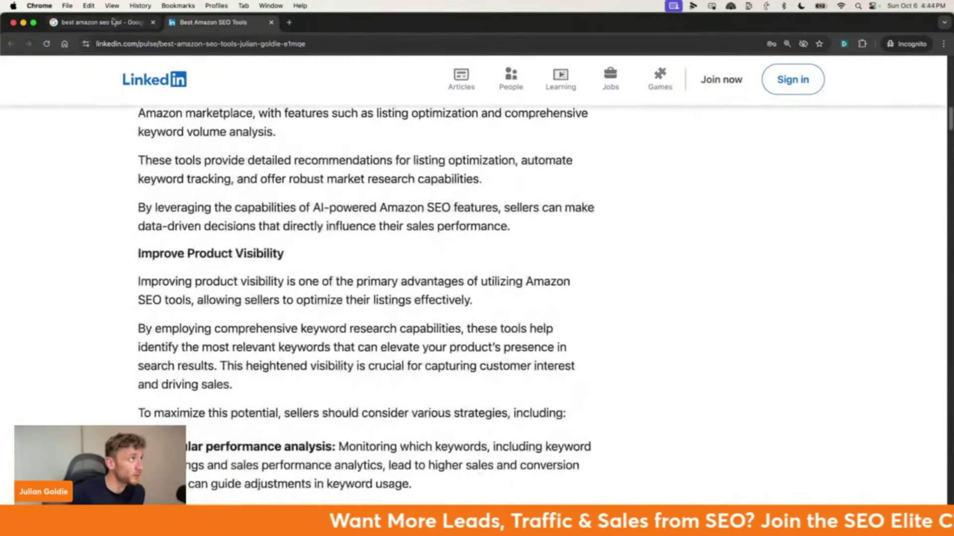
Return to the Seo Blog Basics canvas and add an empty line below the "Not Updating Content" bullet.
{"action": "key", "text": "super+alt+Left"}
{"action": "left_click", "coordinate": [271, 22]}
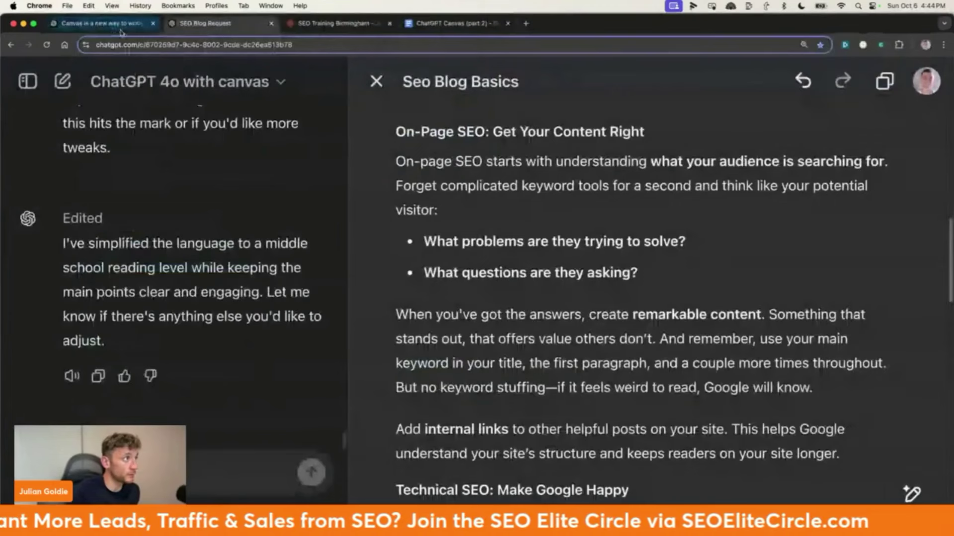
{"action": "left_click", "coordinate": [153, 22]}
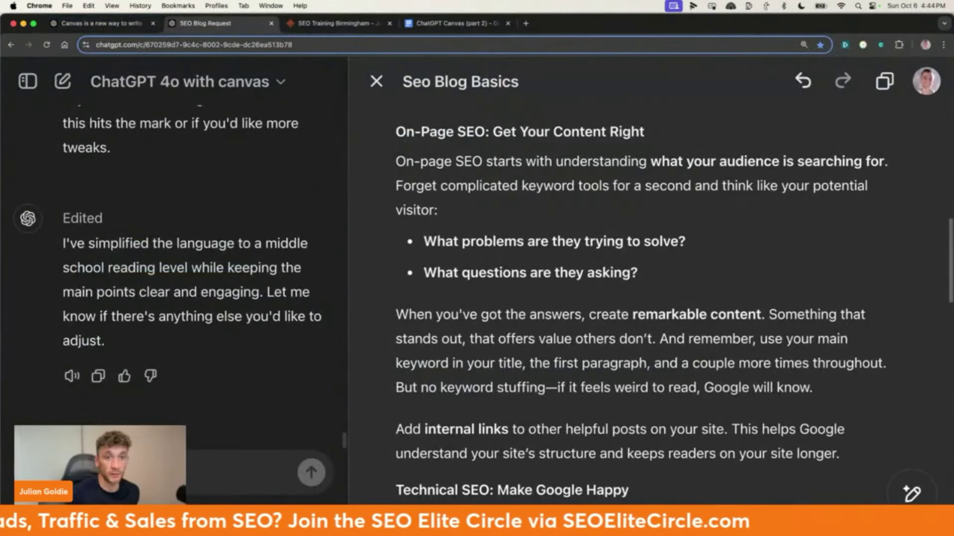
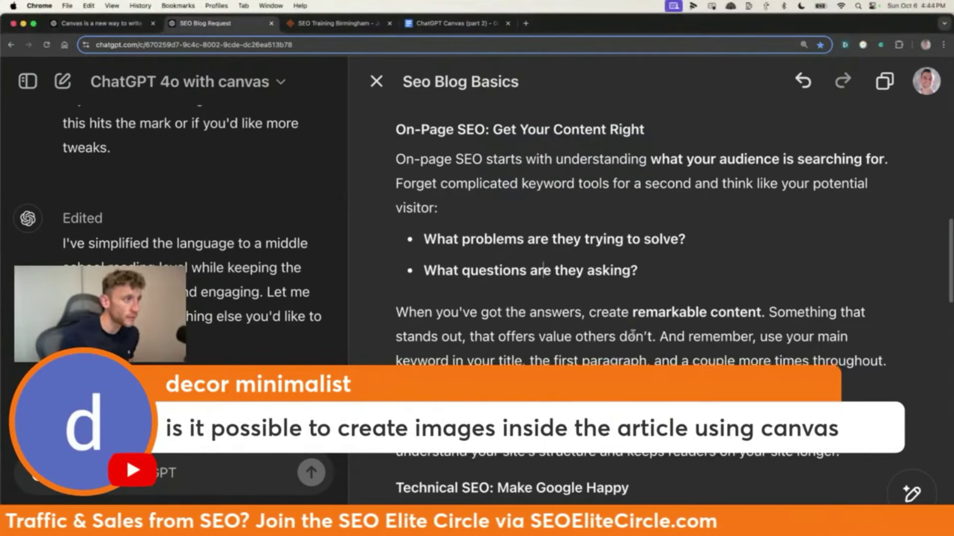
{"action": "scroll", "coordinate": [641, 325], "scroll_direction": "down", "scroll_amount": 10}
{"action": "left_click", "coordinate": [642, 276]}
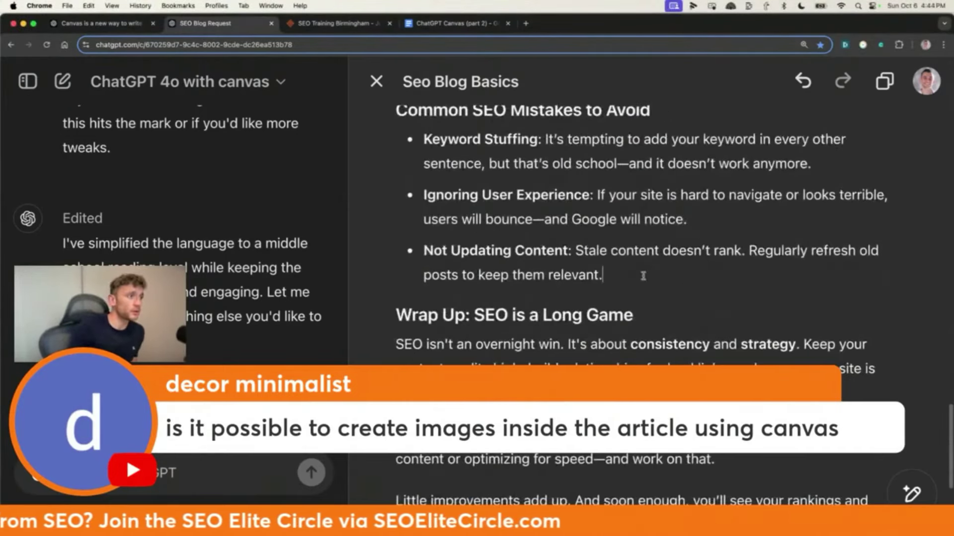
{"action": "key", "text": "Return"}
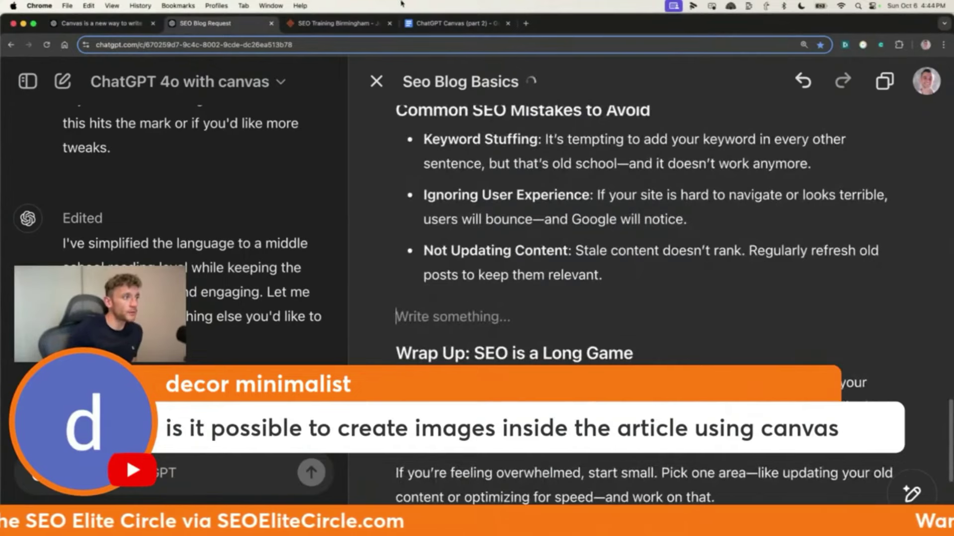
Open the Goldie Agency homepage, copy the image address of the stage event photo, and return to the SEO Blog Request chat.
{"action": "left_click", "coordinate": [337, 23]}
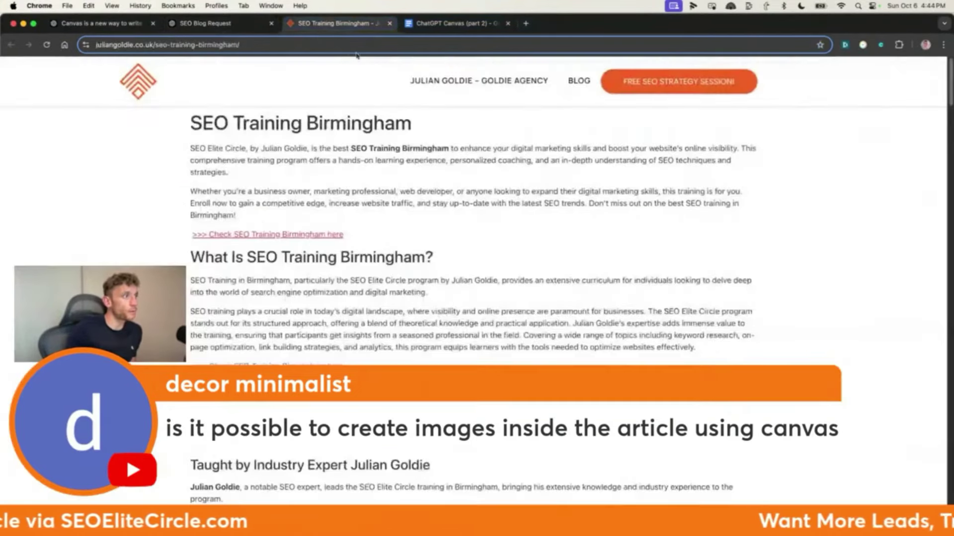
{"action": "scroll", "coordinate": [476, 249], "scroll_direction": "down", "scroll_amount": 5}
{"action": "left_click", "coordinate": [479, 81]}
{"action": "scroll", "coordinate": [579, 298], "scroll_direction": "down", "scroll_amount": 10}
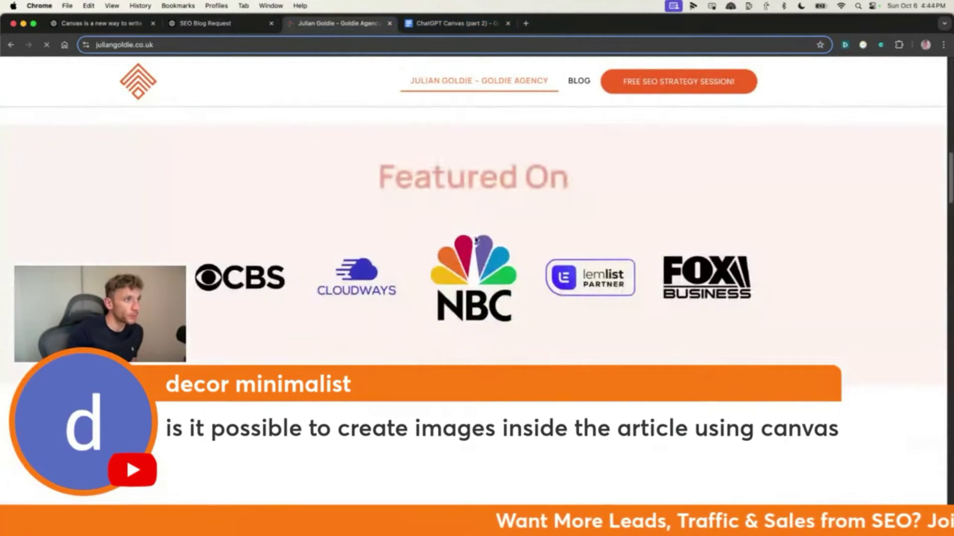
{"action": "scroll", "coordinate": [707, 207], "scroll_direction": "up", "scroll_amount": 4}
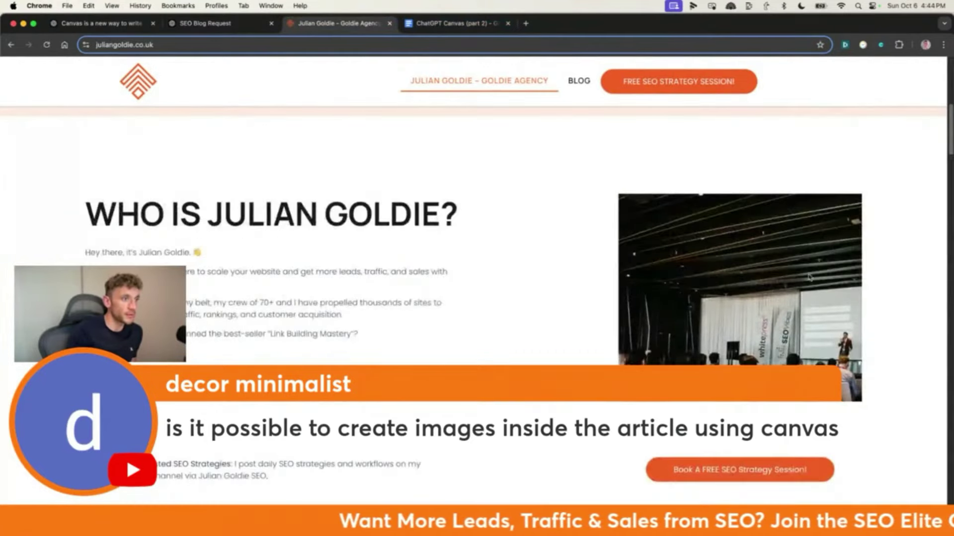
{"action": "right_click", "coordinate": [767, 312]}
{"action": "left_click", "coordinate": [792, 334]}
{"action": "key", "text": "super+alt+Left"}
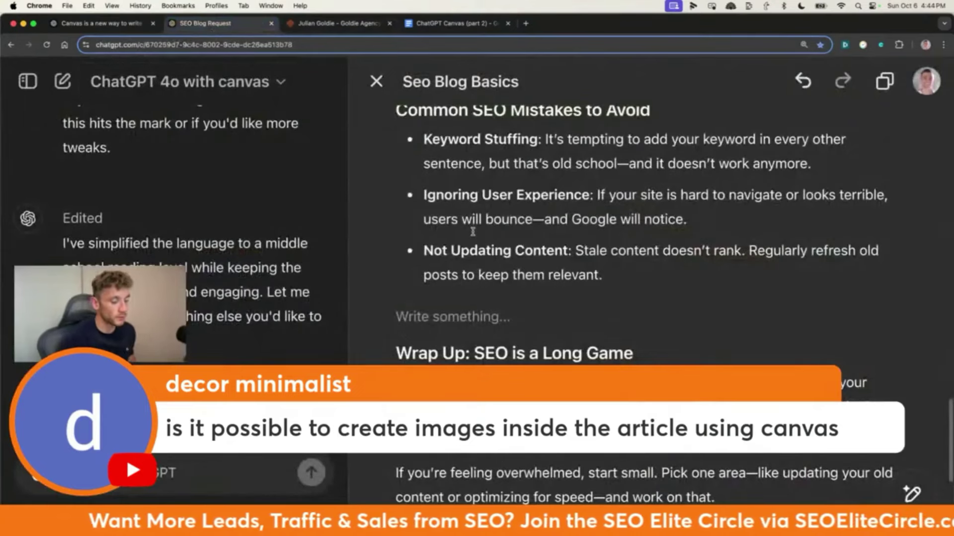
For the "Not Updating Content" bullet, send the canvas edit "insert an image below using this link:" followed by the copied image address.
{"action": "left_click", "coordinate": [420, 316]}
{"action": "triple_click", "coordinate": [498, 254]}
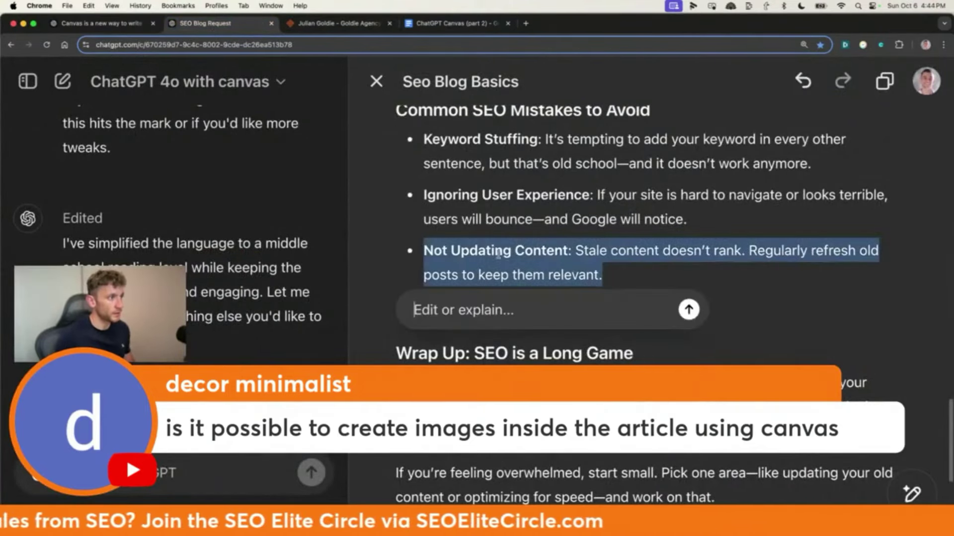
{"action": "type", "text": "insert an ima"}
{"action": "key", "text": "BackSpace"}
{"action": "key", "text": "BackSpace"}
{"action": "key", "text": "BackSpace"}
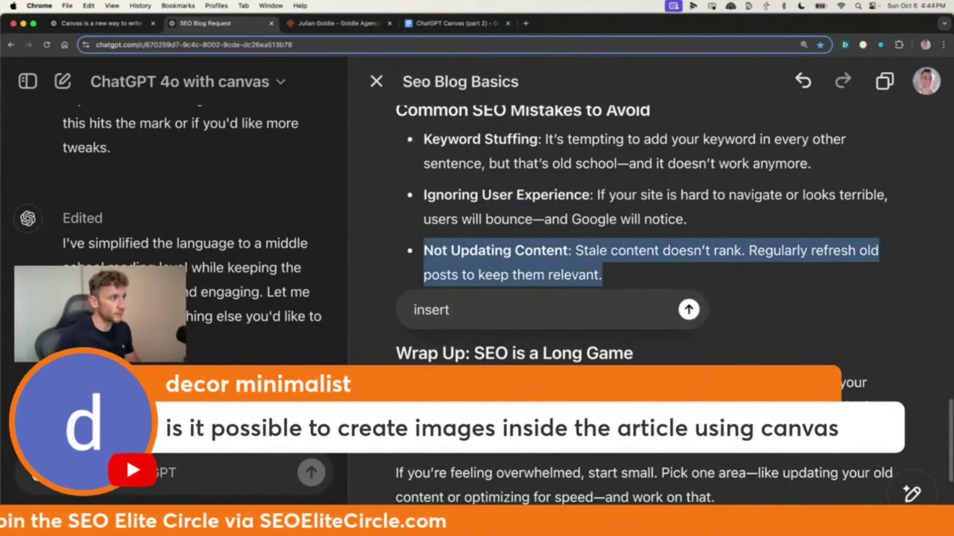
{"action": "type", "text": "an image below using this"}
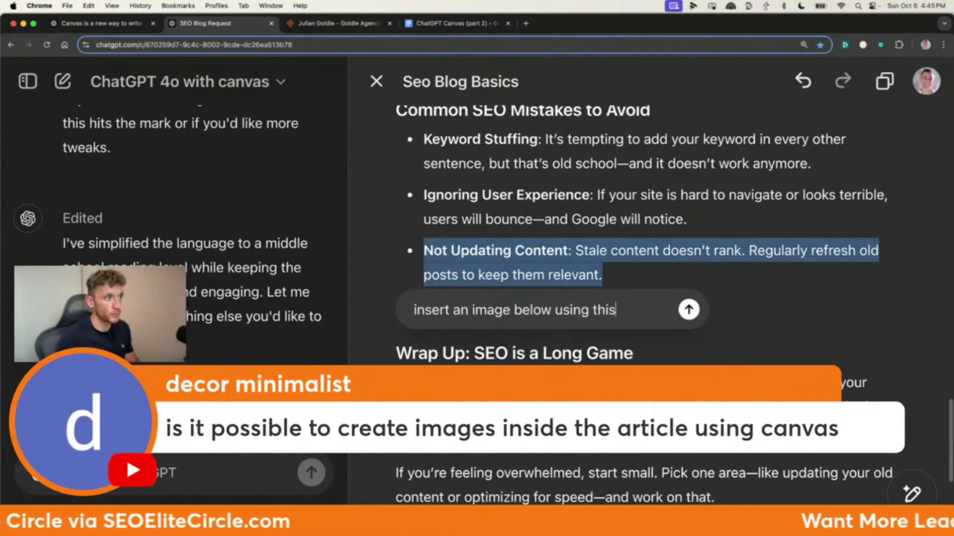
{"action": "type", "text": " link:"}
{"action": "key", "text": "super+v"}
{"action": "key", "text": "Return"}
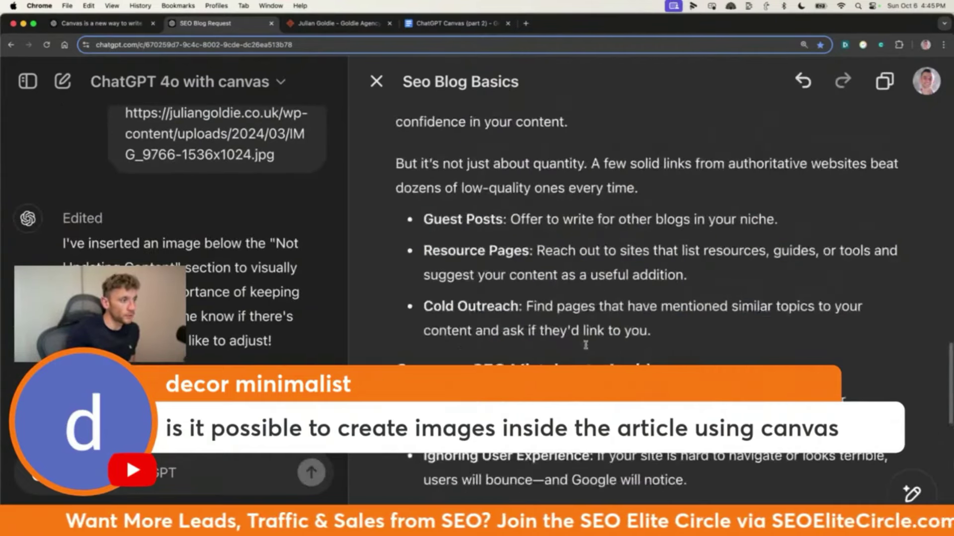
Ask for the "Not Updating Content" bullet to "insert and embed this image as html", including the copied image address.
{"action": "scroll", "coordinate": [546, 303], "scroll_direction": "down", "scroll_amount": 6}
{"action": "scroll", "coordinate": [545, 315], "scroll_direction": "up", "scroll_amount": 10}
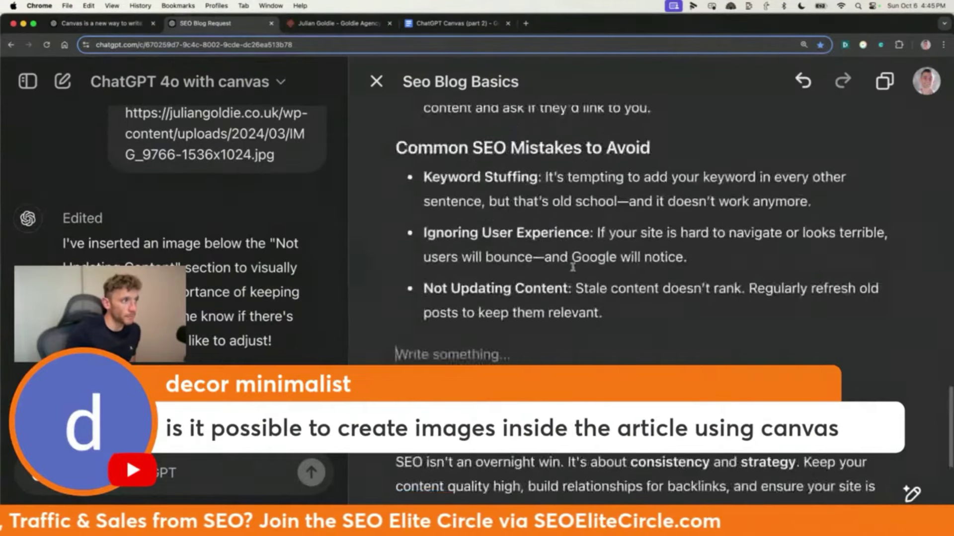
{"action": "scroll", "coordinate": [544, 281], "scroll_direction": "down", "scroll_amount": 6}
{"action": "scroll", "coordinate": [544, 282], "scroll_direction": "down", "scroll_amount": 2}
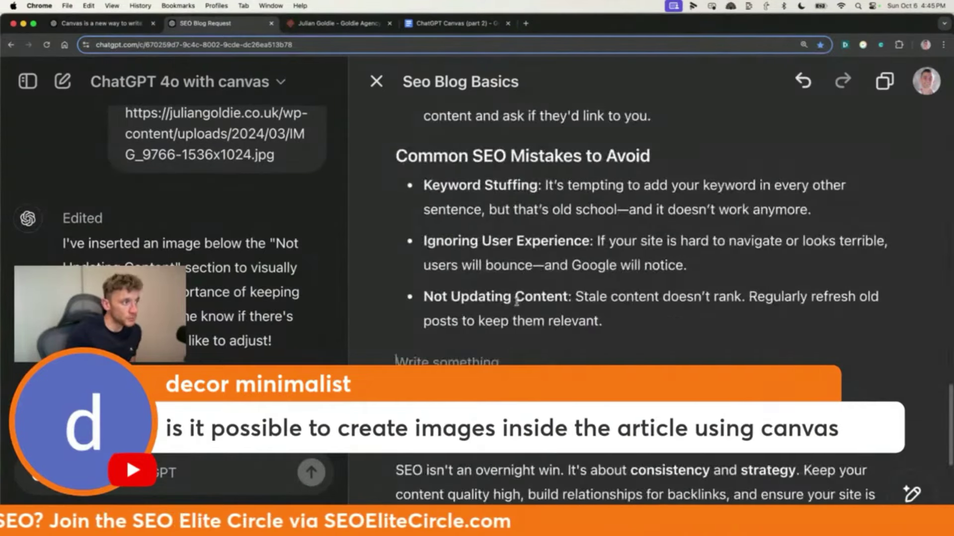
{"action": "triple_click", "coordinate": [517, 296]}
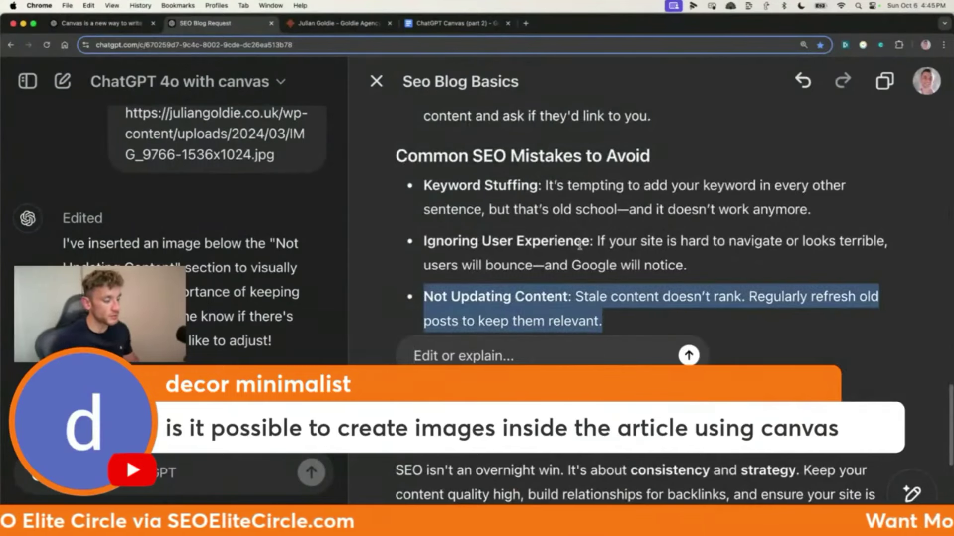
{"action": "type", "text": "insert this image as html"}
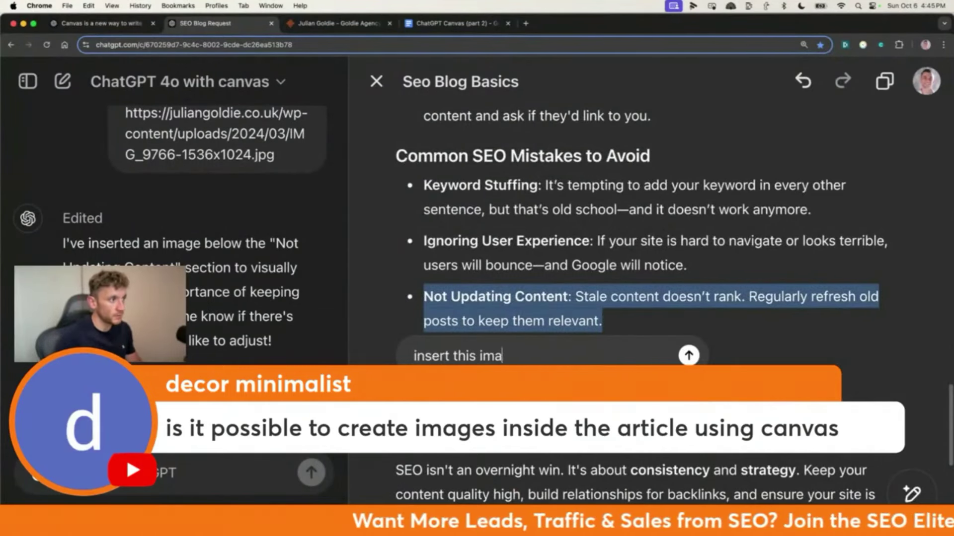
{"action": "left_click", "coordinate": [452, 356]}
{"action": "type", "text": "and embed"}
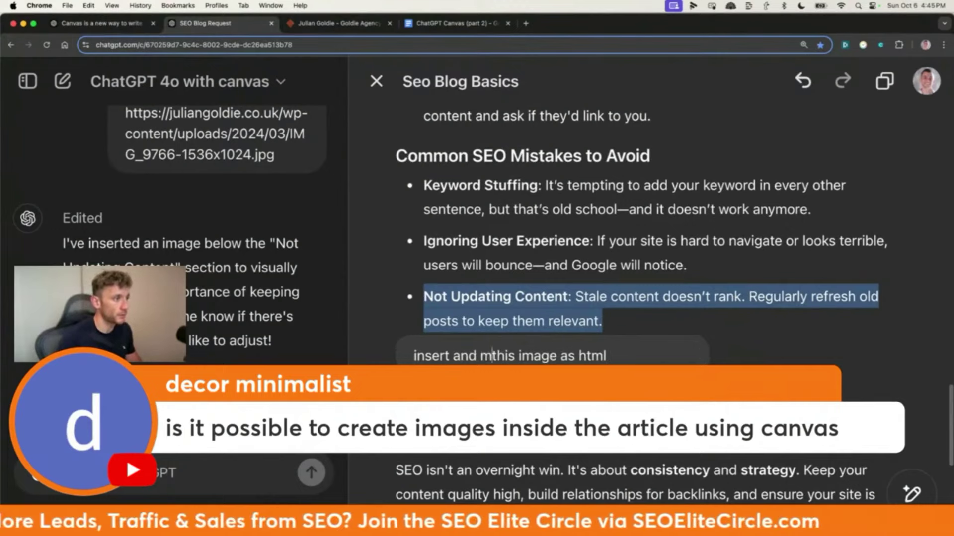
{"action": "key", "text": "Return"}
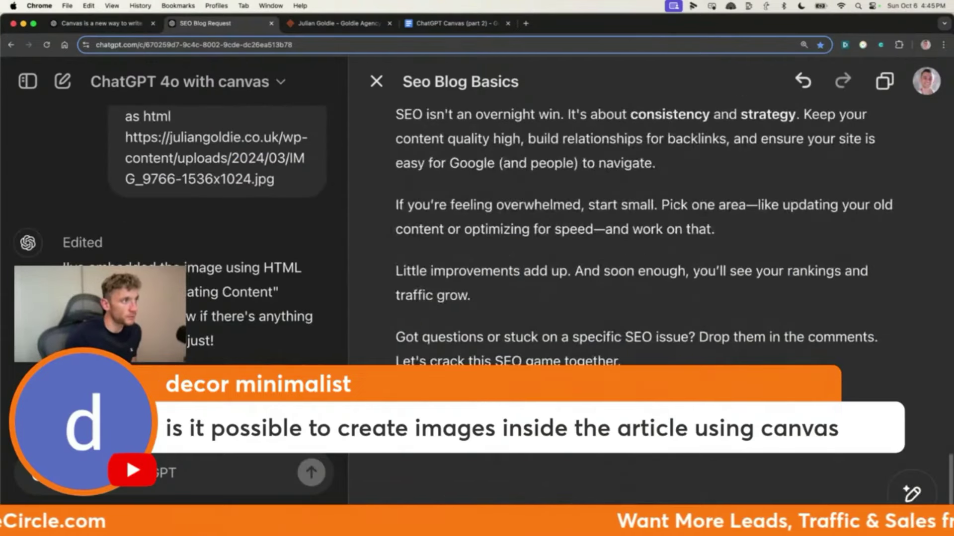
Send the chat request "insert an image about seo" for the Seo Blog Basics draft.
{"action": "scroll", "coordinate": [448, 232], "scroll_direction": "up", "scroll_amount": 5}
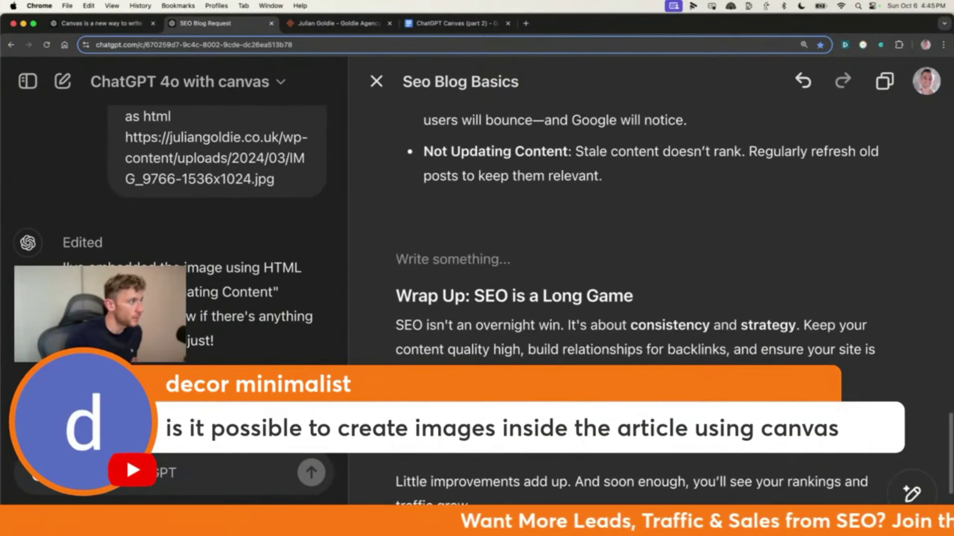
{"action": "type", "text": "c"}
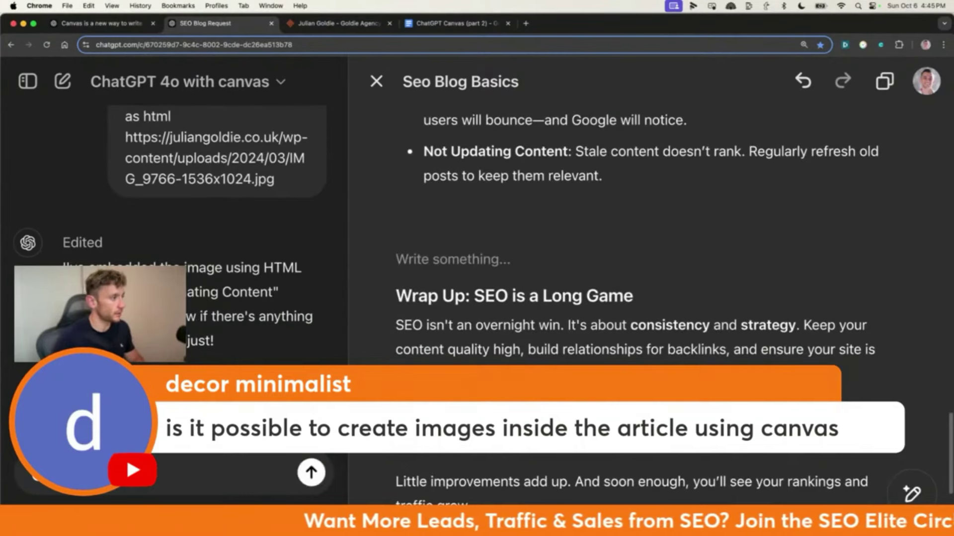
{"action": "type", "text": "about seo"}
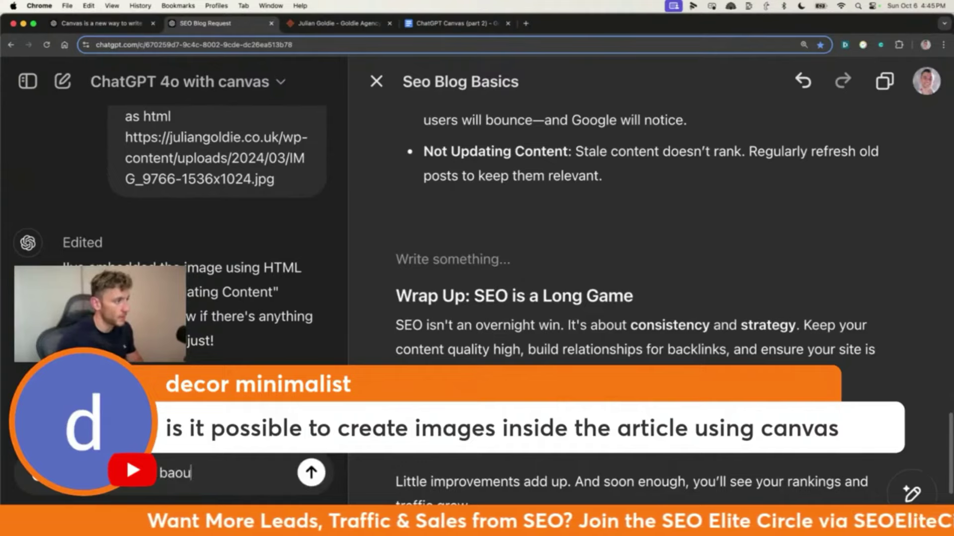
{"action": "key", "text": "Return"}
Delete the extra blank space between the "Not Updating Content" bullet and the "Wrap Up: SEO is a Long Game" heading.
{"action": "scroll", "coordinate": [627, 228], "scroll_direction": "down", "scroll_amount": 20}
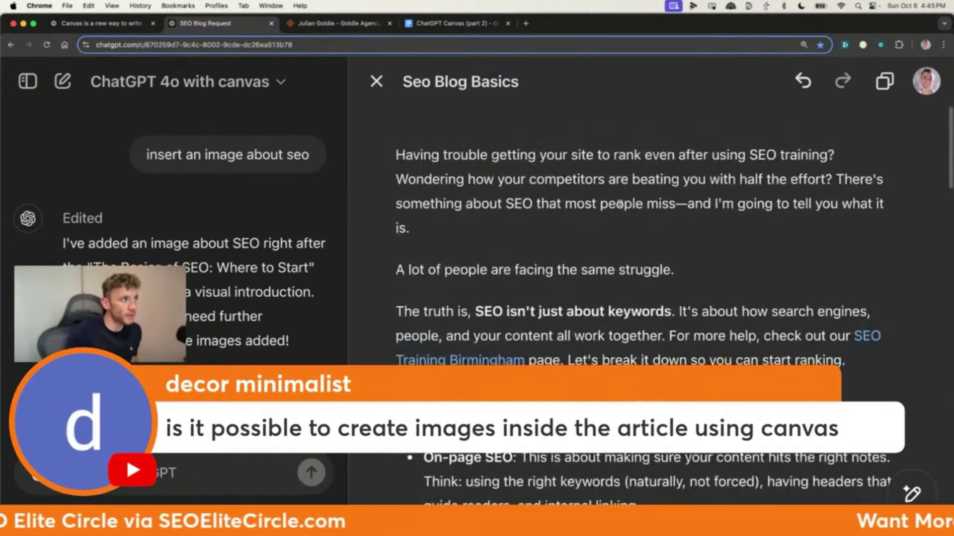
{"action": "scroll", "coordinate": [591, 252], "scroll_direction": "down", "scroll_amount": 2}
{"action": "left_click", "coordinate": [594, 193]}
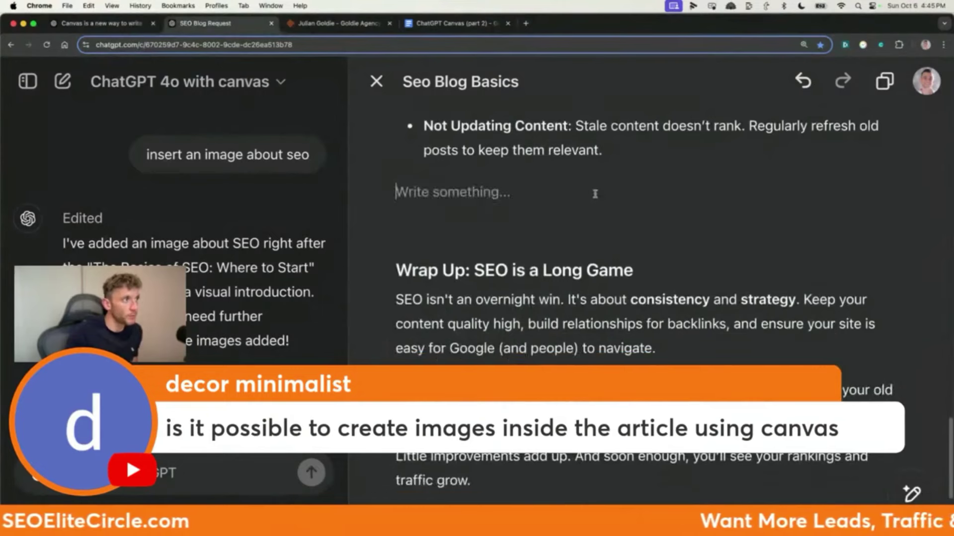
{"action": "key", "text": "Down"}
{"action": "key", "text": "BackSpace"}
{"action": "key", "text": "BackSpace"}
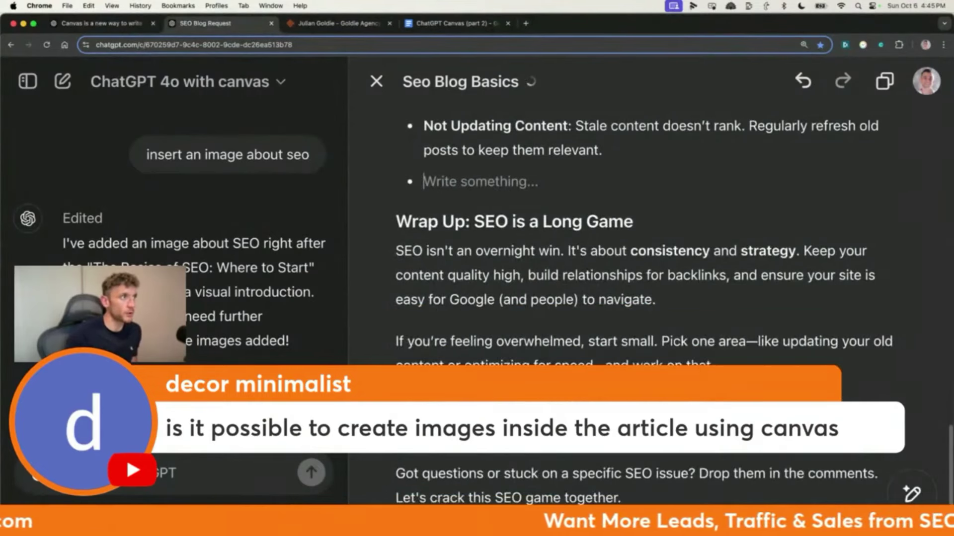
{"action": "scroll", "coordinate": [502, 263], "scroll_direction": "up", "scroll_amount": 15}
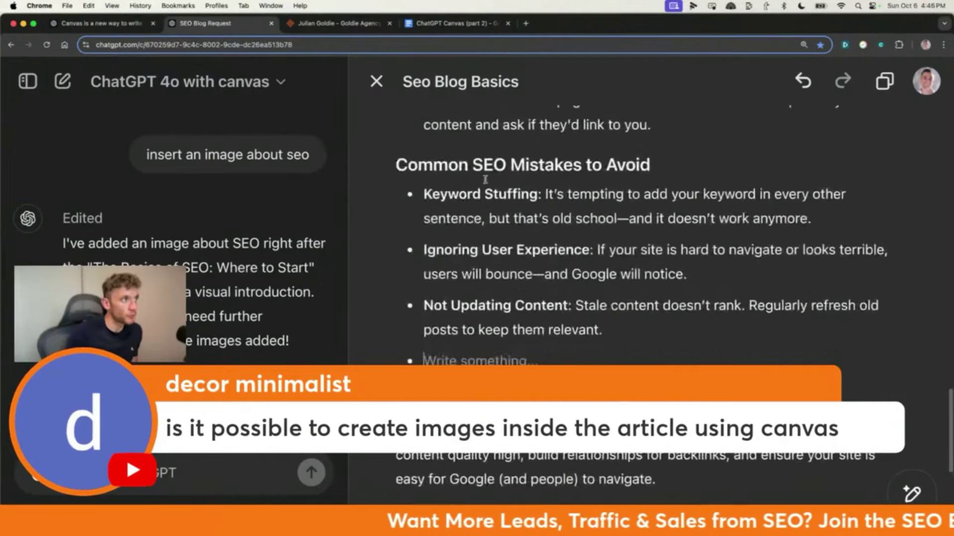
{"action": "scroll", "coordinate": [502, 264], "scroll_direction": "up", "scroll_amount": 10}
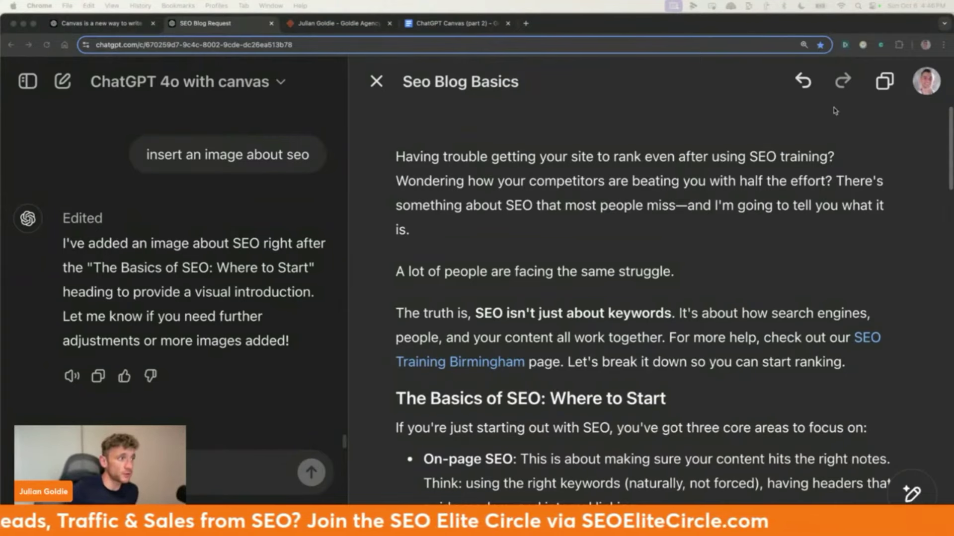
Open the WordPress admin dashboard of the Goldie Agency site and start a new post.
{"action": "scroll", "coordinate": [607, 318], "scroll_direction": "down", "scroll_amount": 5}
{"action": "scroll", "coordinate": [607, 318], "scroll_direction": "up", "scroll_amount": 5}
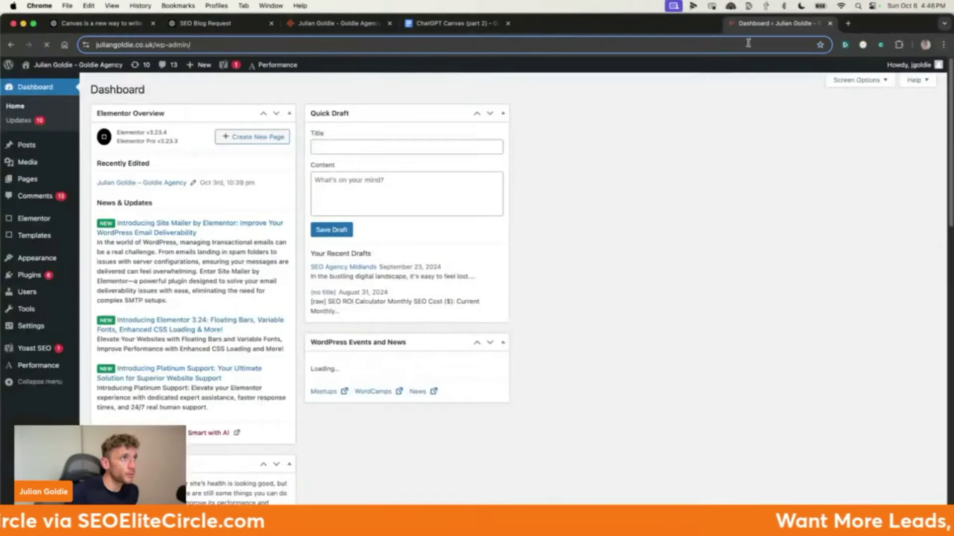
{"action": "left_click_drag", "start_coordinate": [748, 44], "coordinate": [748, 43]}
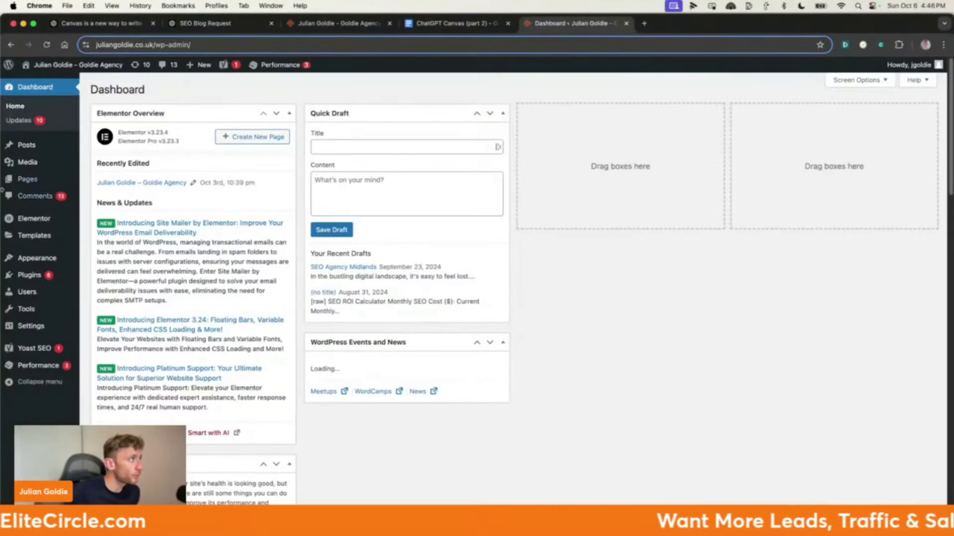
{"action": "mouse_move", "coordinate": [54, 146]}
{"action": "left_click", "coordinate": [135, 166]}
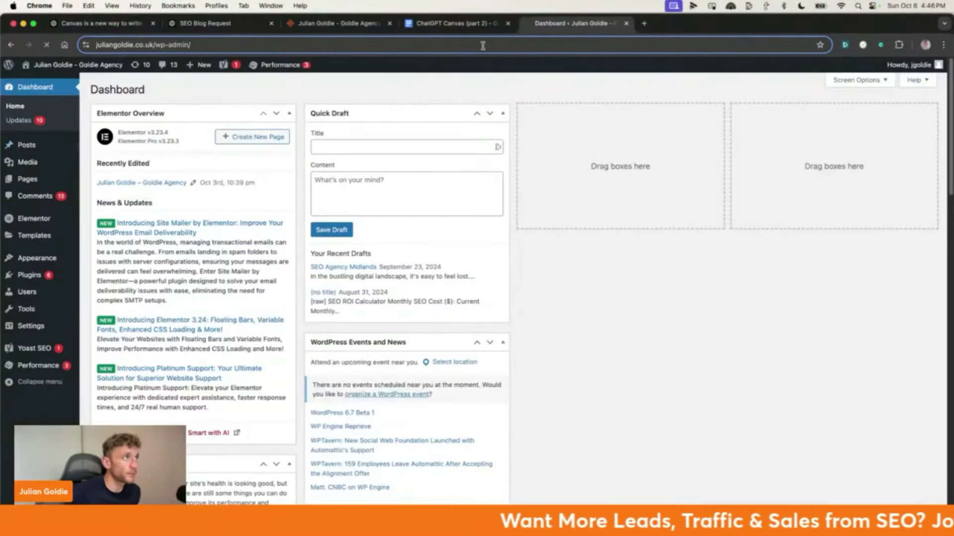
Return to the Seo Blog Basics draft in ChatGPT canvas and copy its entire text.
{"action": "left_click_drag", "start_coordinate": [572, 23], "coordinate": [338, 25]}
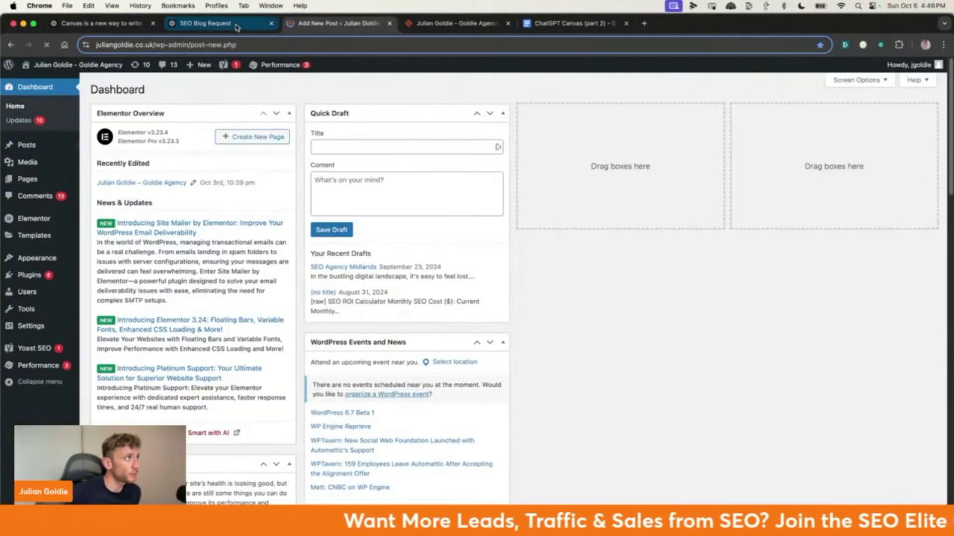
{"action": "left_click", "coordinate": [205, 23]}
{"action": "right_click", "coordinate": [501, 271]}
{"action": "left_click", "coordinate": [449, 268]}
{"action": "left_click", "coordinate": [484, 269]}
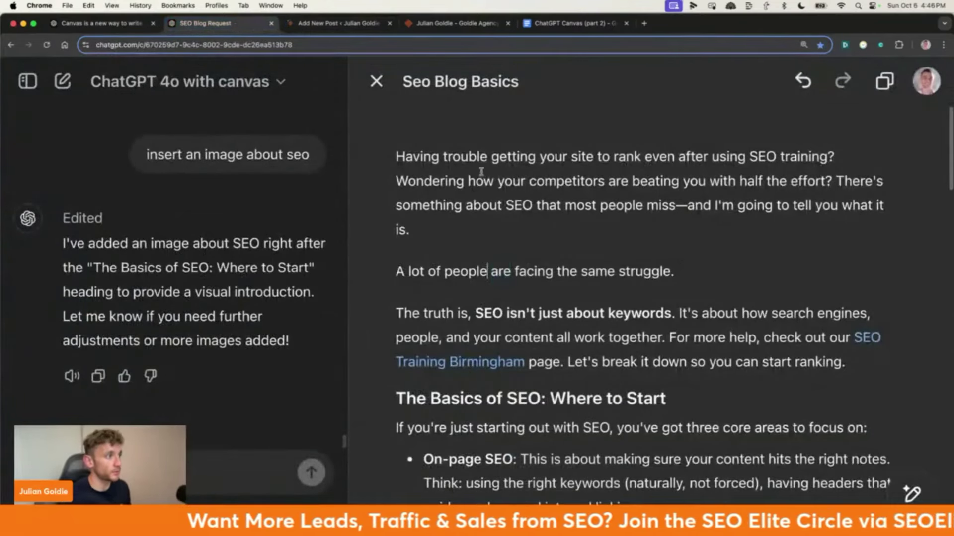
{"action": "key", "text": "super+a"}
{"action": "key", "text": "super+c"}
Paste the copied blog draft into the body of the new Goldie Agency WordPress post.
{"action": "left_click", "coordinate": [337, 23]}
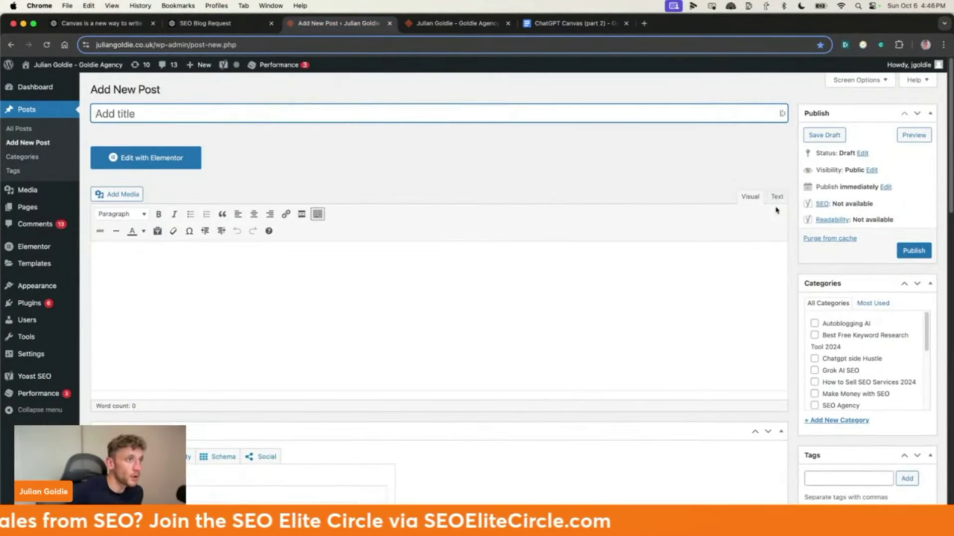
{"action": "left_click", "coordinate": [507, 287]}
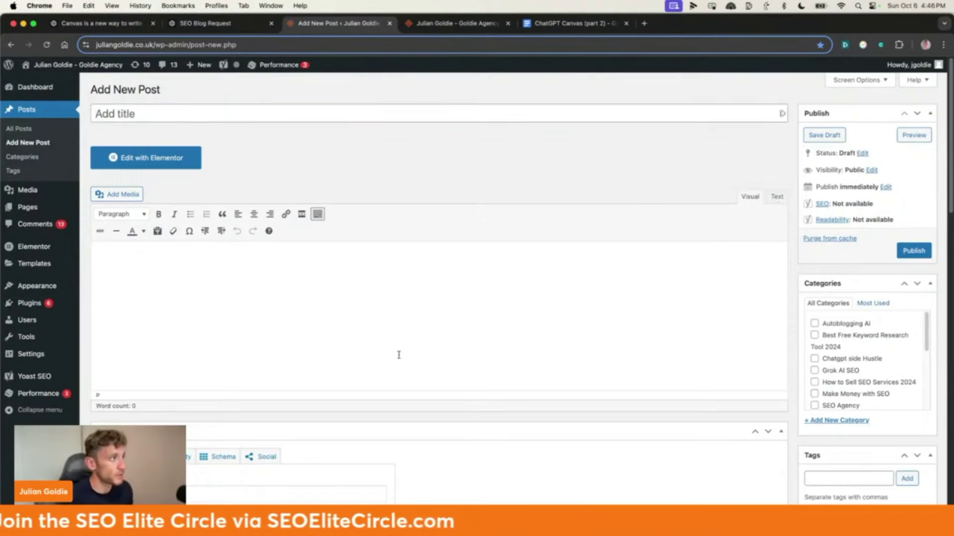
{"action": "key", "text": "super+v"}
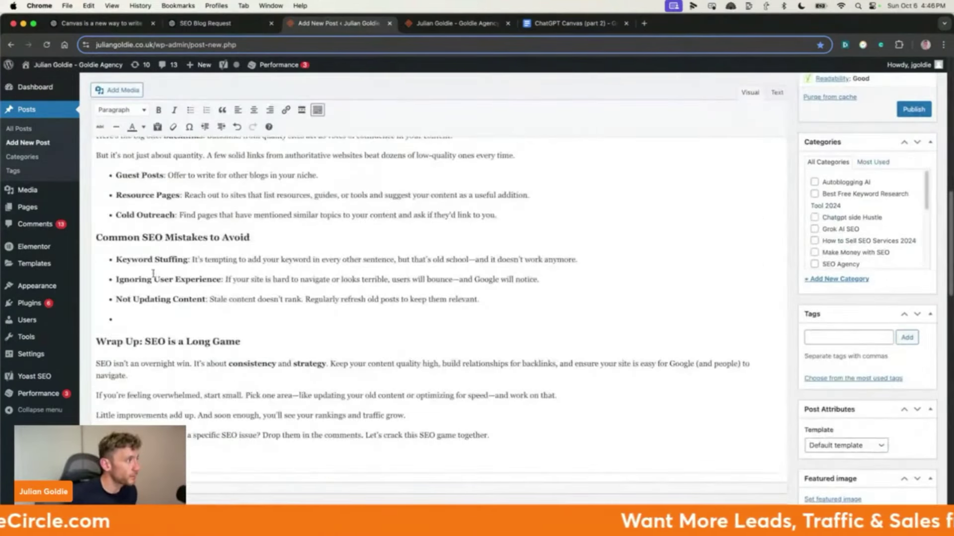
{"action": "left_click", "coordinate": [166, 318]}
{"action": "scroll", "coordinate": [166, 318], "scroll_direction": "up", "scroll_amount": 15}
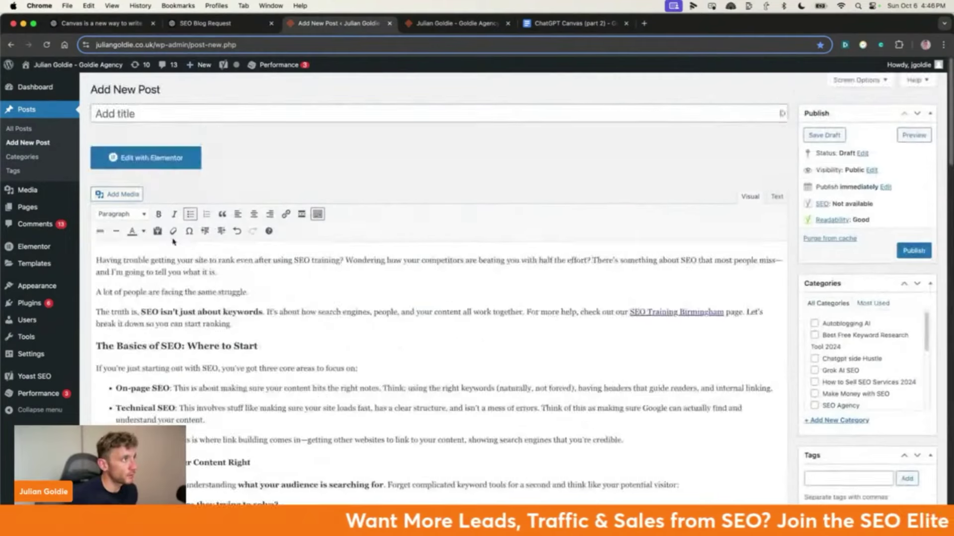
Open the alzhup.com/login page in a new tab and start a new post on that site.
{"action": "key", "text": "super+t"}
{"action": "type", "text": "alzhup.com"}
{"action": "key", "text": "Return"}
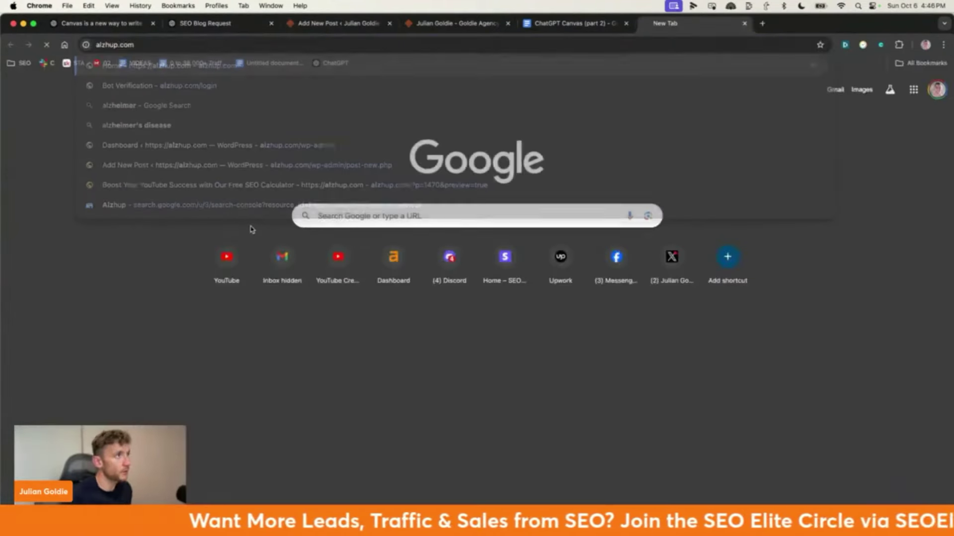
{"action": "key", "text": "super+l"}
{"action": "key", "text": "Right"}
{"action": "type", "text": "/login"}
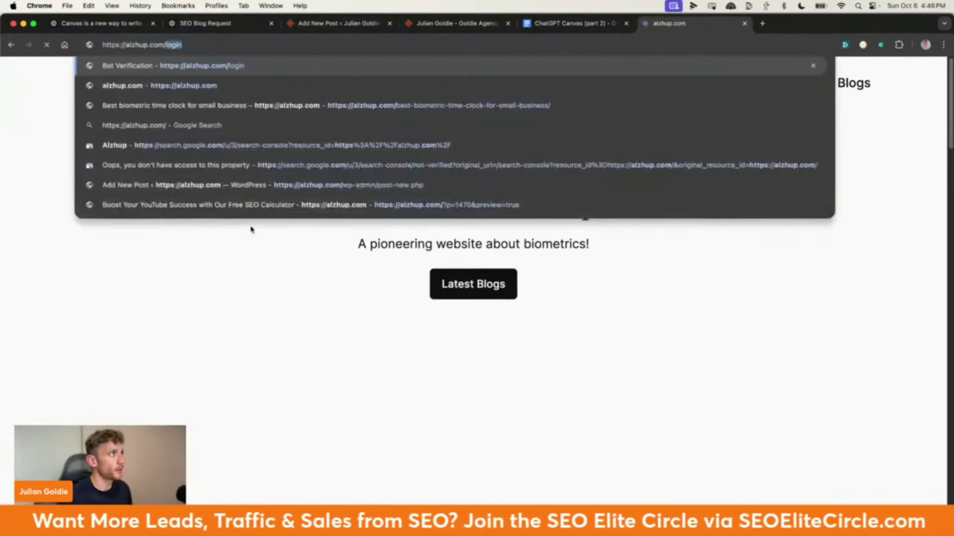
{"action": "key", "text": "Return"}
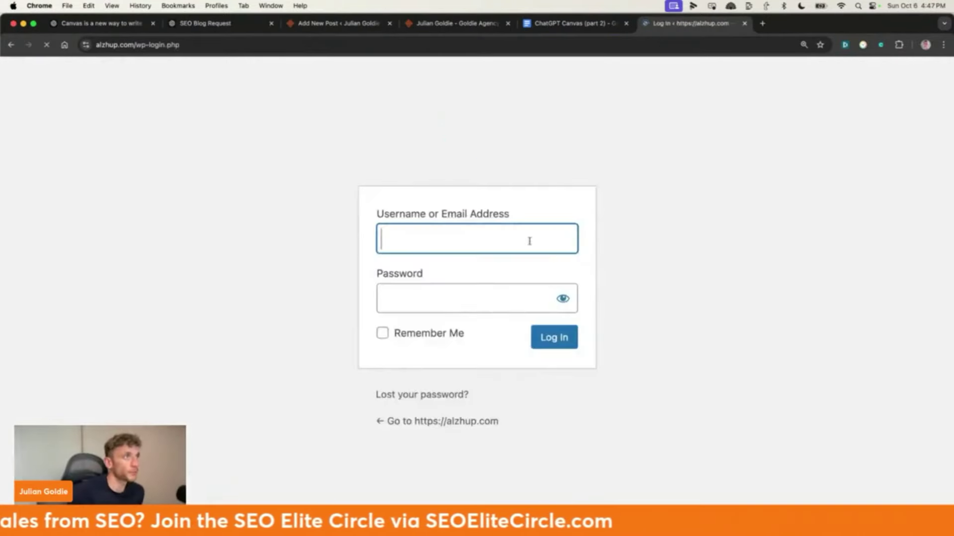
{"action": "mouse_move", "coordinate": [64, 213]}
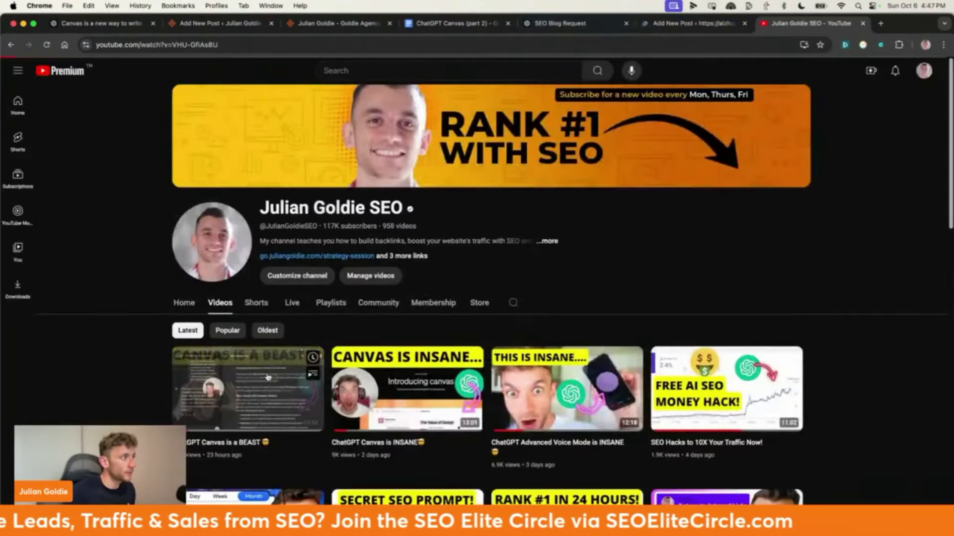
Copy the link of the "ChatGPT Canvas is a BEAST" YouTube video and insert it below the SEO Training Birmingham paragraph in the canvas draft.
{"action": "left_click", "coordinate": [267, 378]}
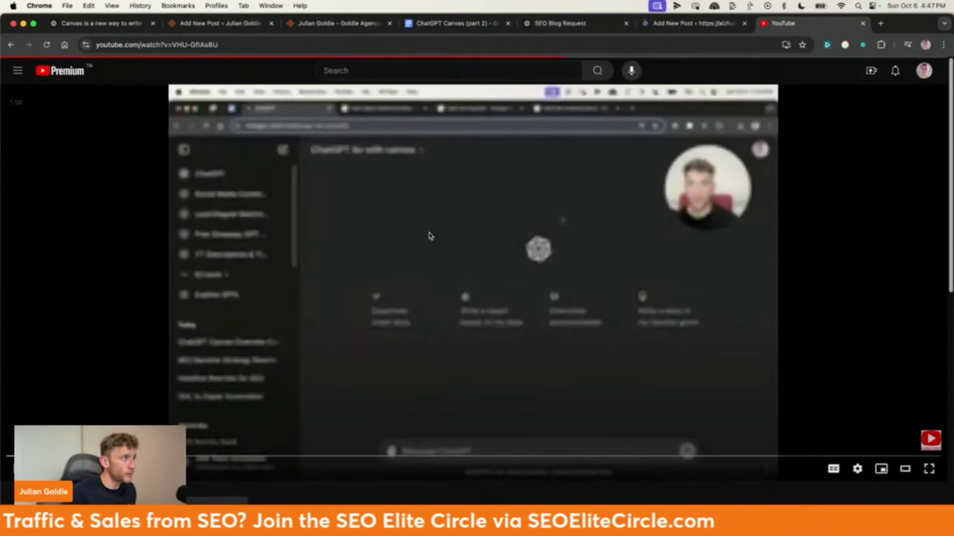
{"action": "right_click", "coordinate": [430, 239]}
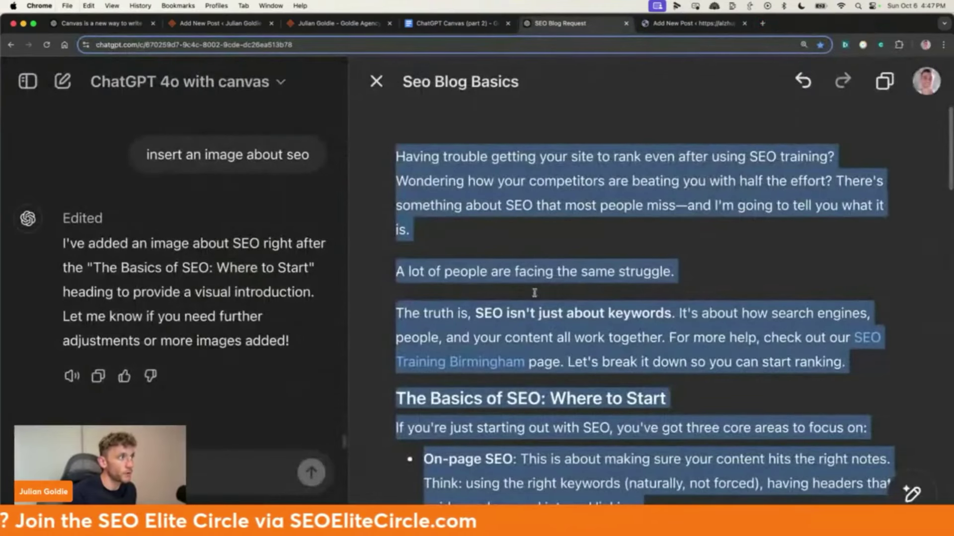
{"action": "scroll", "coordinate": [767, 291], "scroll_direction": "down", "scroll_amount": 6}
{"action": "scroll", "coordinate": [768, 291], "scroll_direction": "up", "scroll_amount": 4}
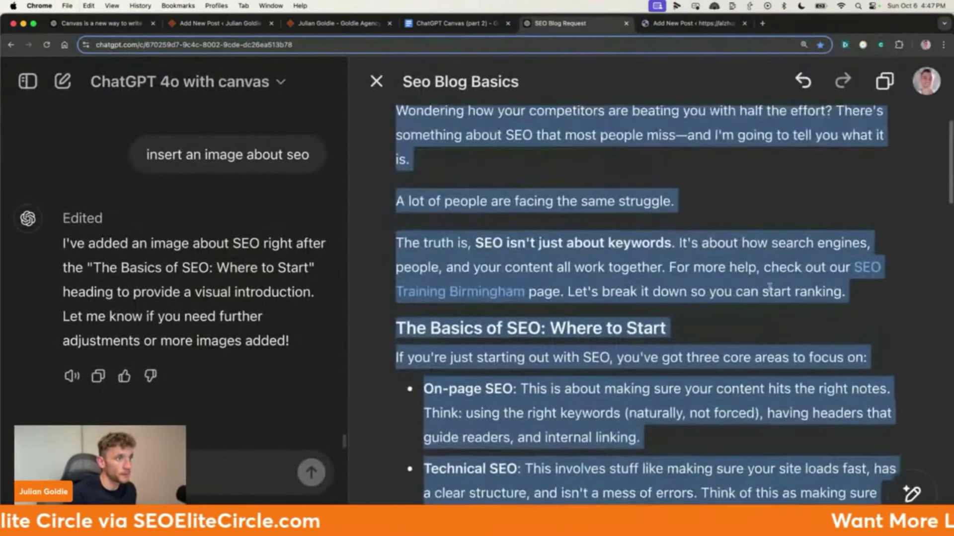
{"action": "left_click", "coordinate": [767, 291]}
{"action": "key", "text": "Return"}
{"action": "key", "text": "super+v"}
Copy the whole updated Seo Blog Basics draft and paste it into the body of the new alzhup.com post.
{"action": "key", "text": "super+a"}
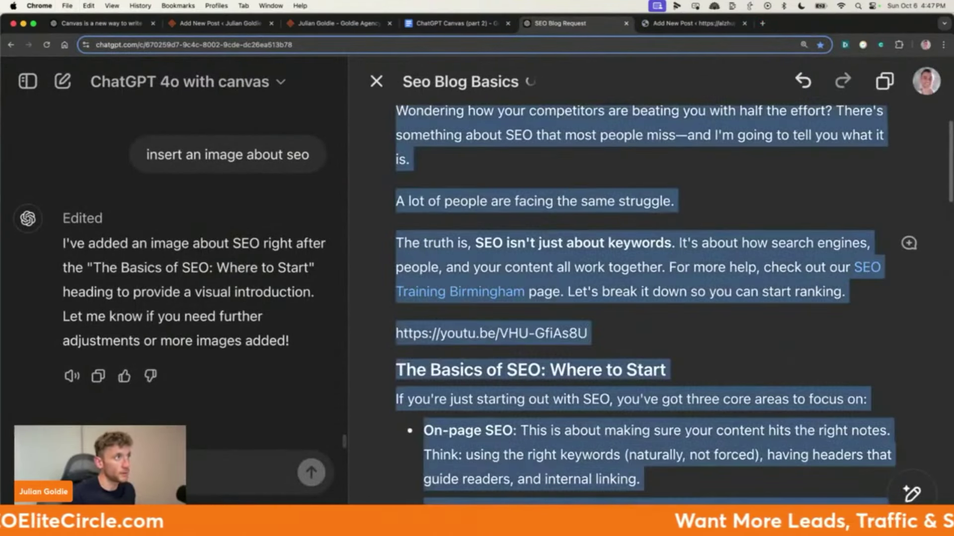
{"action": "key", "text": "ctrl+Tab"}
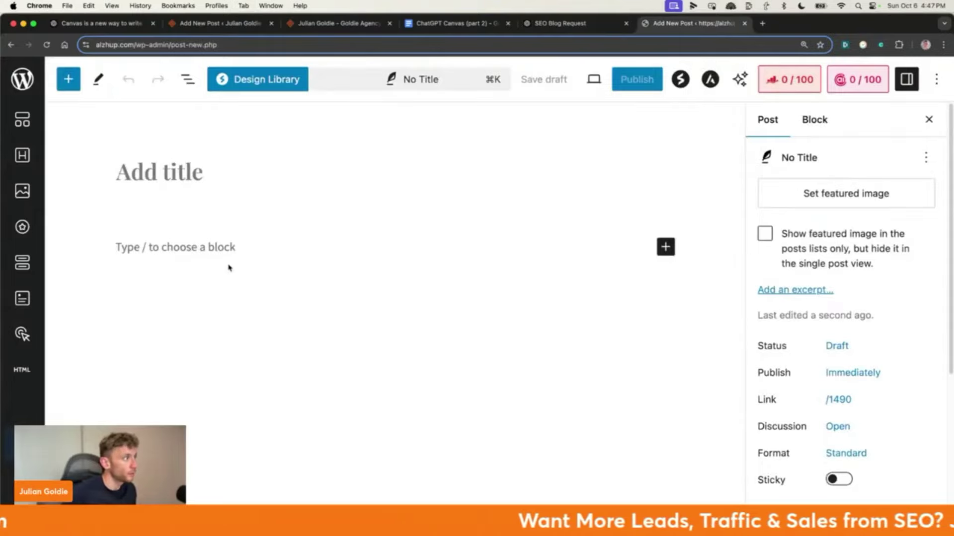
{"action": "left_click", "coordinate": [219, 248]}
{"action": "key", "text": "super+v"}
{"action": "scroll", "coordinate": [466, 355], "scroll_direction": "up", "scroll_amount": 15}
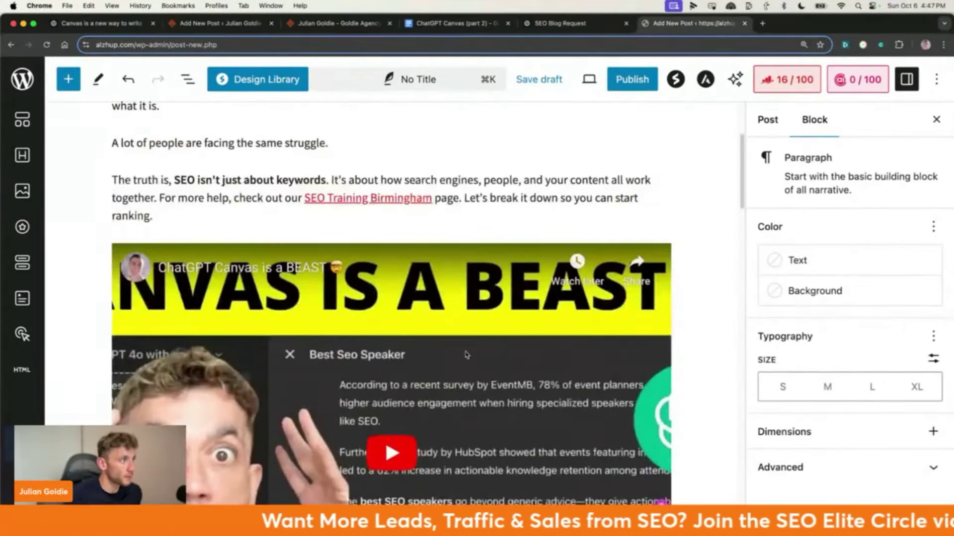
Review how the YouTube video and the SEO Training Birmingham link carried over into the pasted post.
{"action": "scroll", "coordinate": [466, 355], "scroll_direction": "down", "scroll_amount": 4}
{"action": "scroll", "coordinate": [403, 301], "scroll_direction": "up", "scroll_amount": 7}
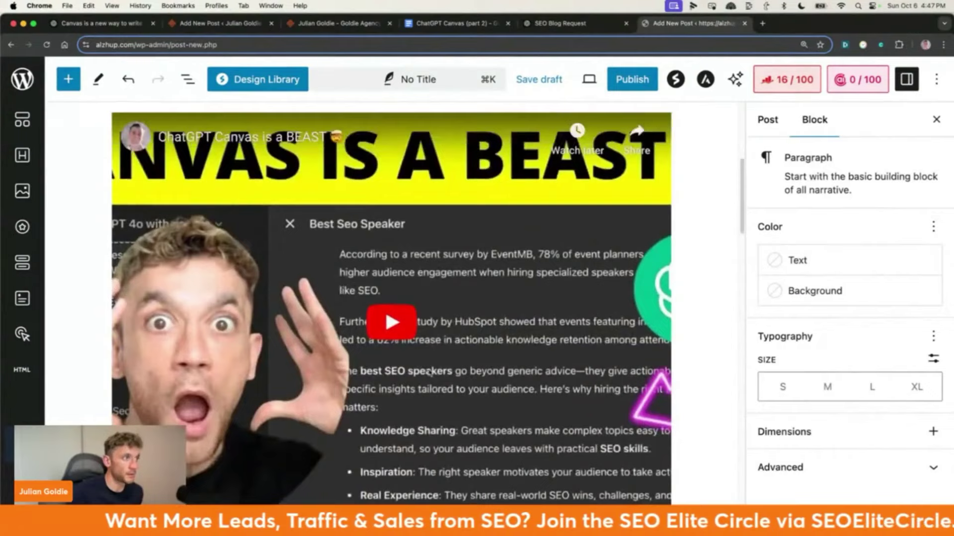
{"action": "scroll", "coordinate": [526, 278], "scroll_direction": "down", "scroll_amount": 3}
{"action": "scroll", "coordinate": [564, 260], "scroll_direction": "down", "scroll_amount": 7}
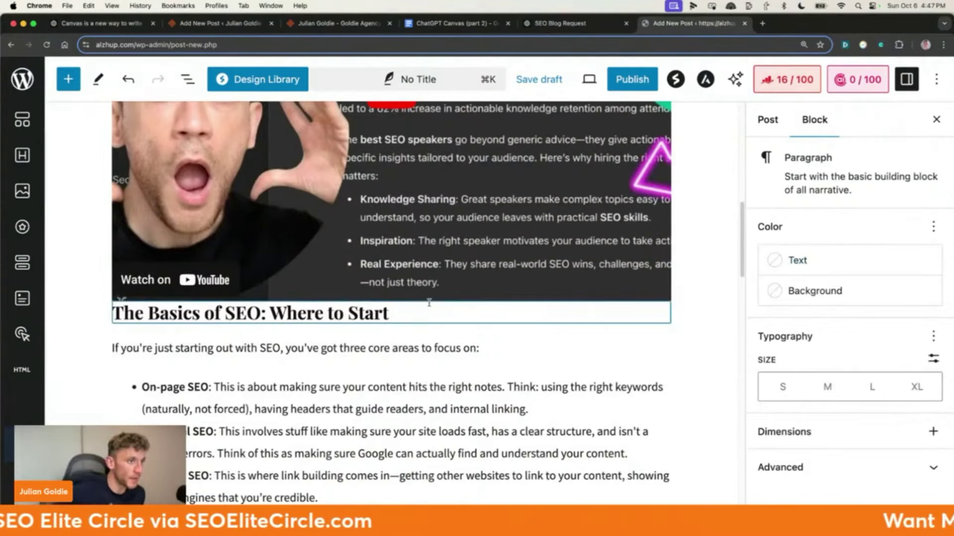
{"action": "scroll", "coordinate": [429, 302], "scroll_direction": "up", "scroll_amount": 15}
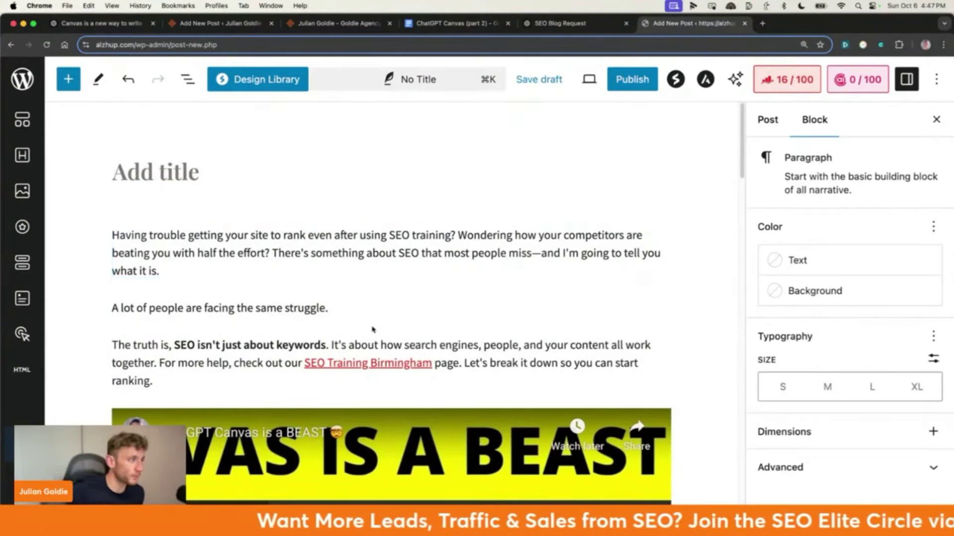
{"action": "scroll", "coordinate": [368, 298], "scroll_direction": "down", "scroll_amount": 3}
{"action": "left_click_drag", "start_coordinate": [297, 270], "coordinate": [438, 271]}
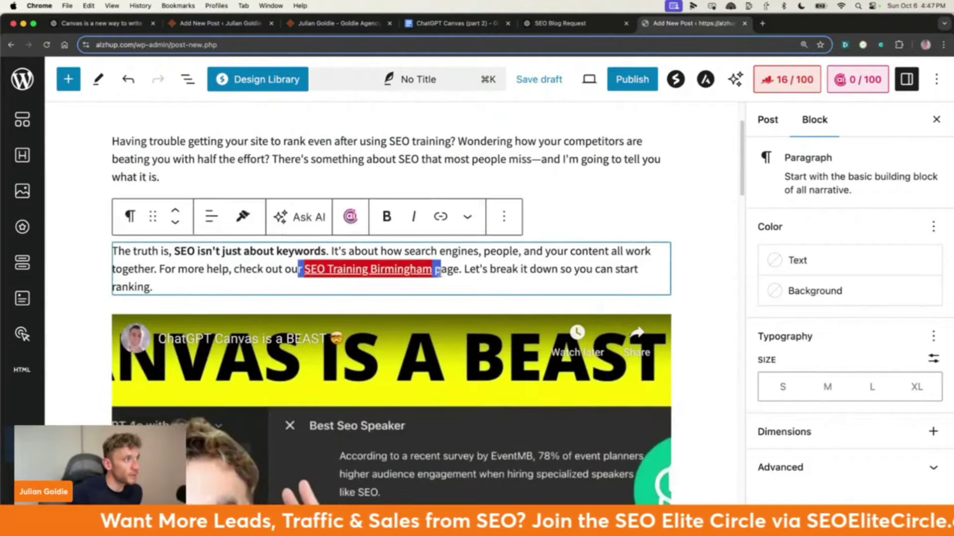
{"action": "scroll", "coordinate": [405, 300], "scroll_direction": "down", "scroll_amount": 10}
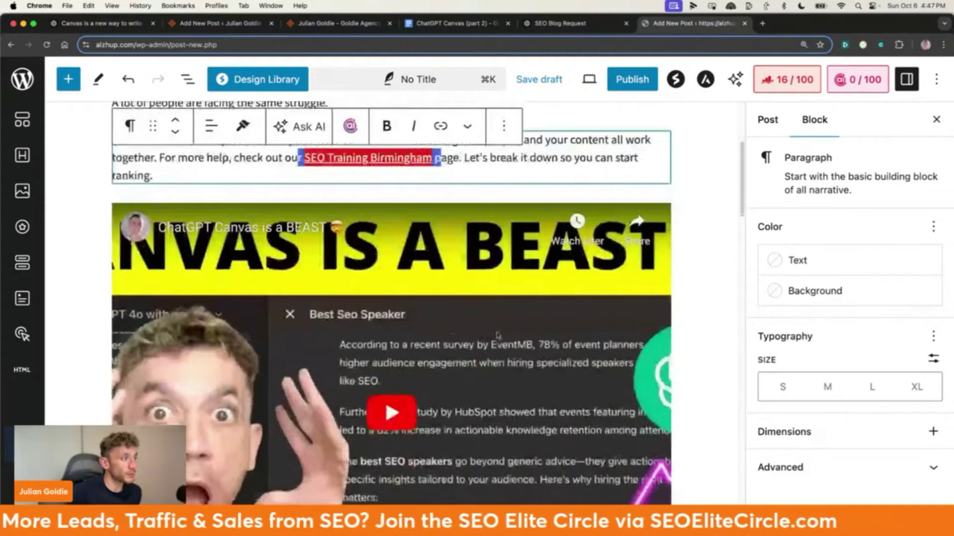
Check the formatting of the pasted post's headings and bullet lists from The Basics of SEO to the Wrap Up section.
{"action": "scroll", "coordinate": [420, 365], "scroll_direction": "down", "scroll_amount": 4}
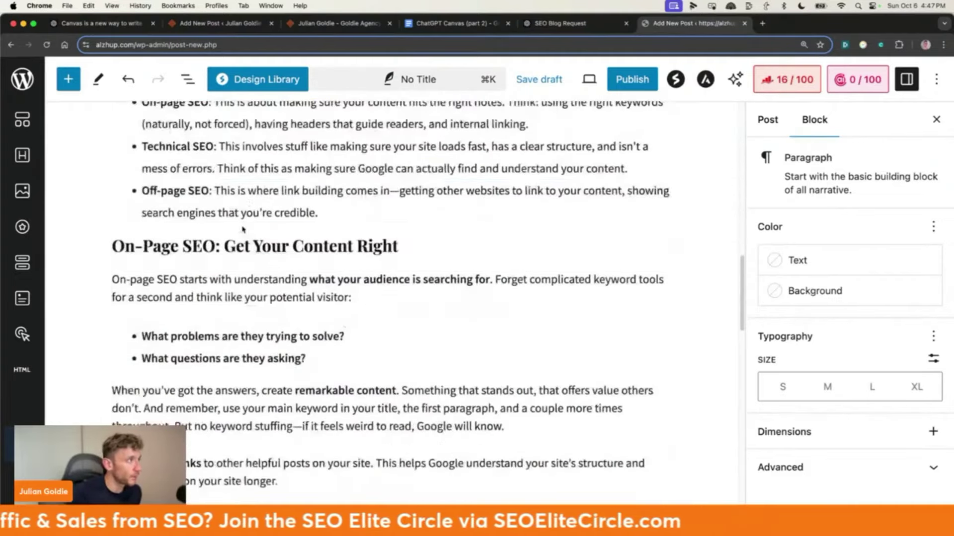
{"action": "scroll", "coordinate": [419, 348], "scroll_direction": "up", "scroll_amount": 2}
{"action": "left_click", "coordinate": [244, 275]}
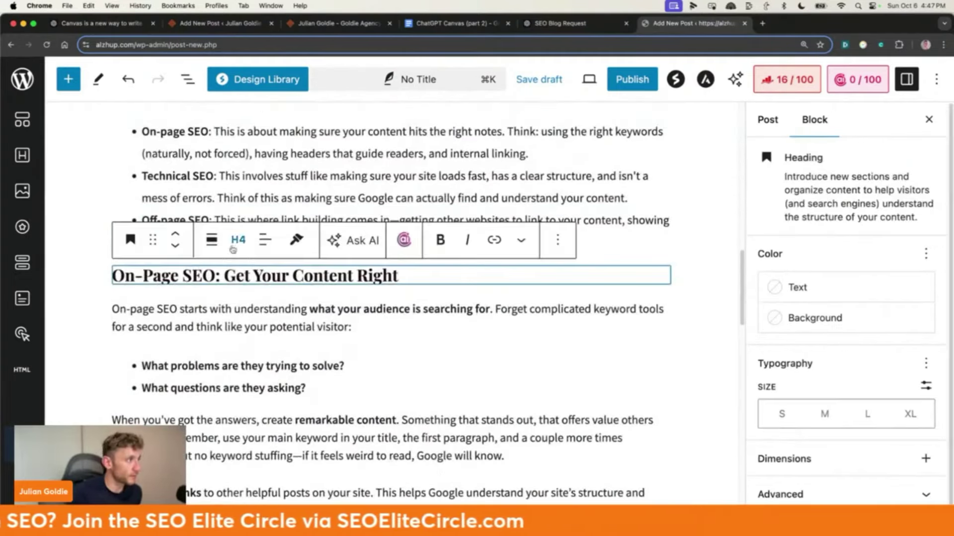
{"action": "scroll", "coordinate": [218, 257], "scroll_direction": "up", "scroll_amount": 3}
{"action": "left_click", "coordinate": [215, 200]}
{"action": "left_click", "coordinate": [236, 272]}
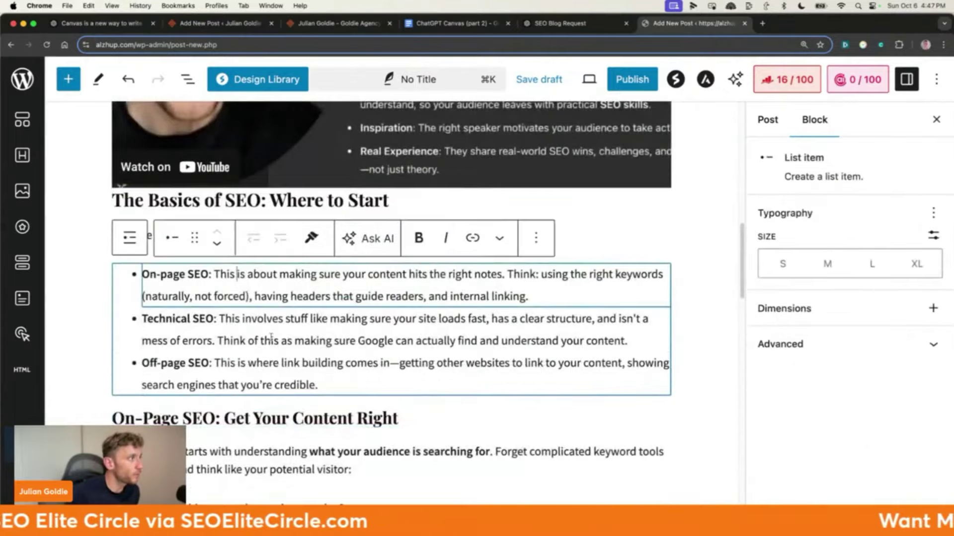
{"action": "scroll", "coordinate": [259, 318], "scroll_direction": "down", "scroll_amount": 15}
{"action": "left_click", "coordinate": [281, 367]}
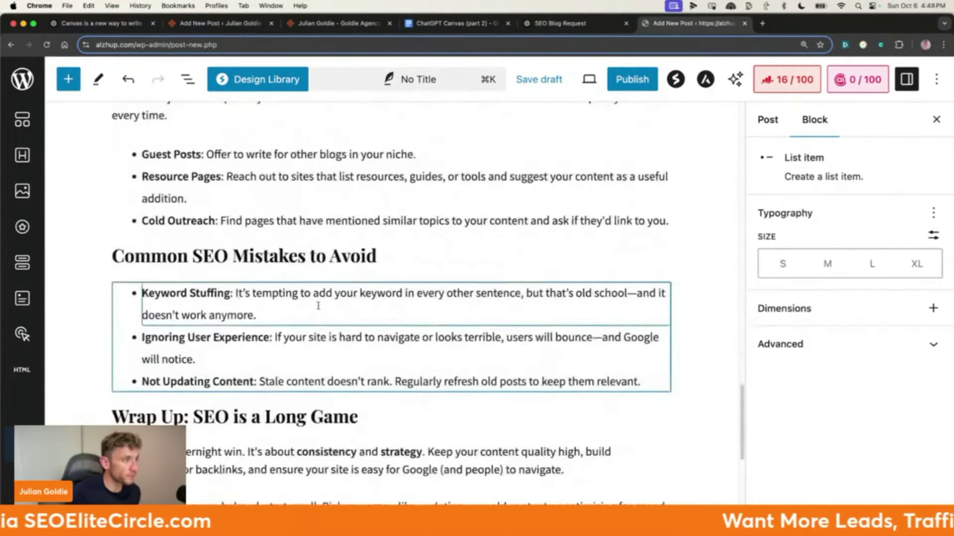
{"action": "scroll", "coordinate": [314, 304], "scroll_direction": "down", "scroll_amount": 5}
{"action": "scroll", "coordinate": [315, 313], "scroll_direction": "up", "scroll_amount": 20}
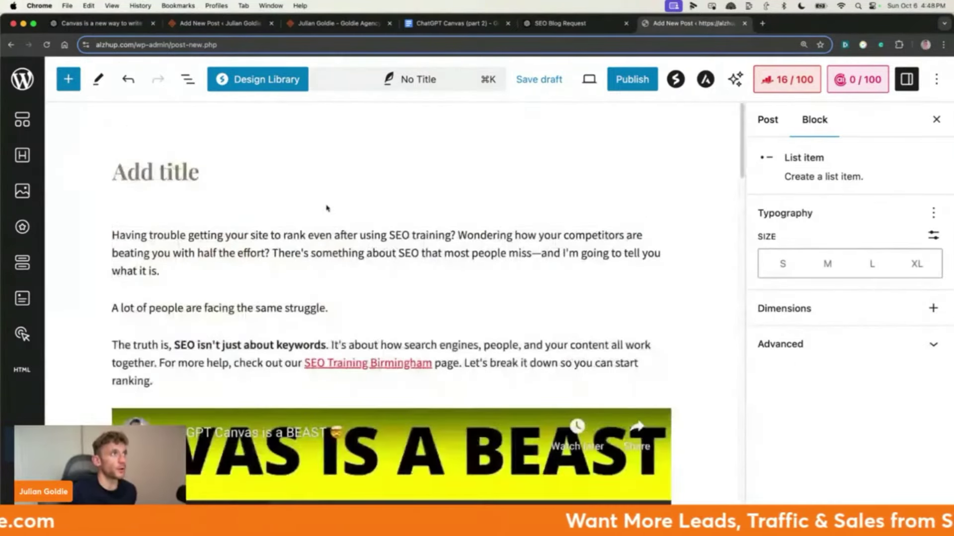
{"action": "left_click", "coordinate": [576, 24]}
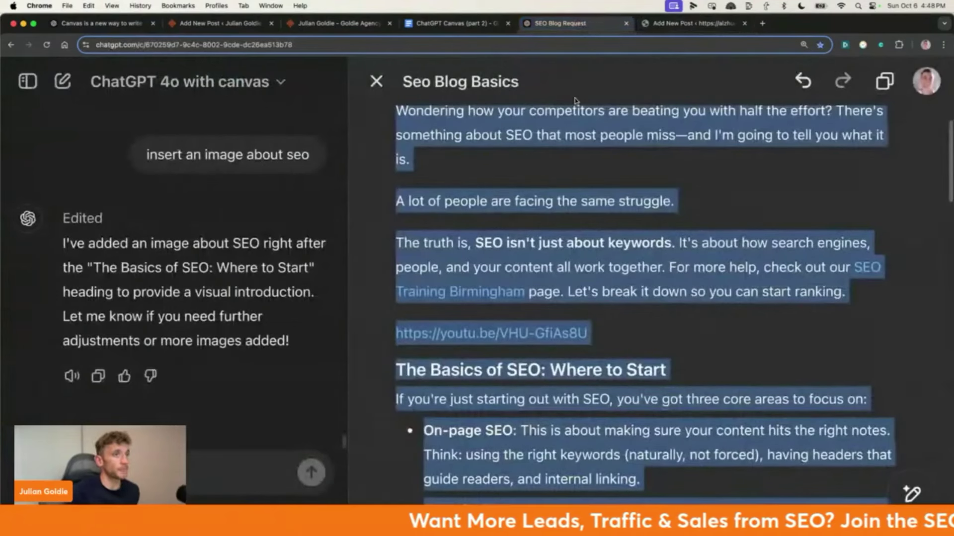
{"action": "scroll", "coordinate": [563, 234], "scroll_direction": "up", "scroll_amount": 3}
{"action": "left_click", "coordinate": [560, 226]}
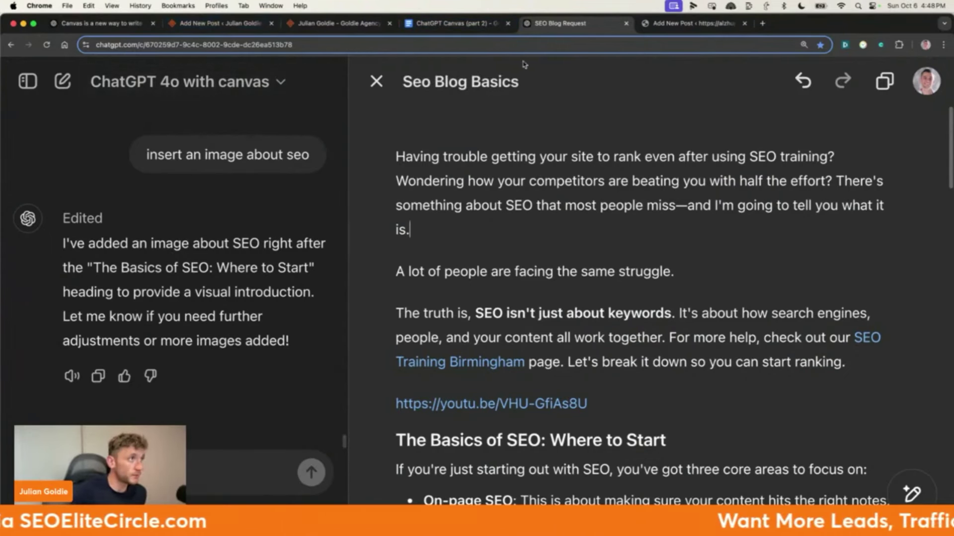
{"action": "left_click", "coordinate": [694, 23]}
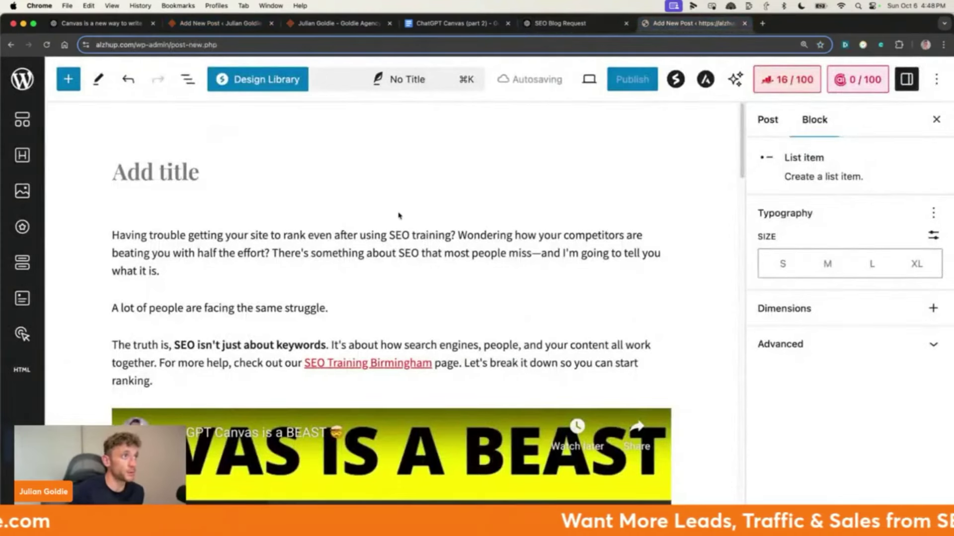
{"action": "left_click", "coordinate": [575, 23]}
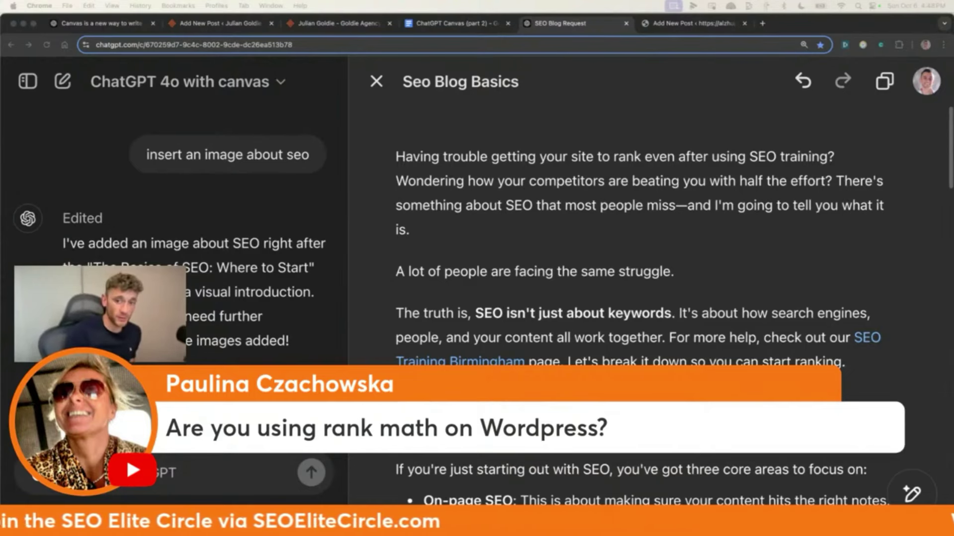
{"action": "left_click", "coordinate": [678, 287]}
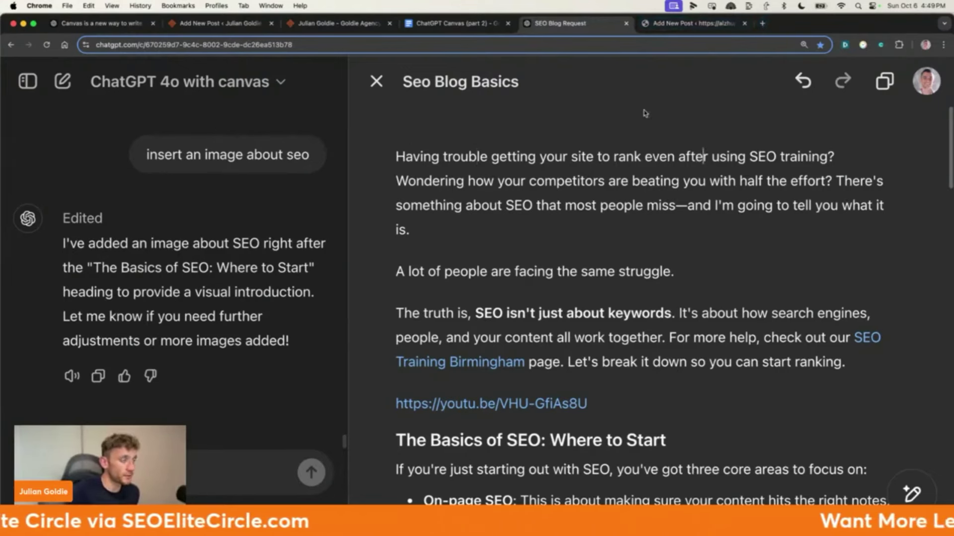
{"action": "scroll", "coordinate": [646, 308], "scroll_direction": "down", "scroll_amount": 8}
{"action": "scroll", "coordinate": [655, 317], "scroll_direction": "up", "scroll_amount": 8}
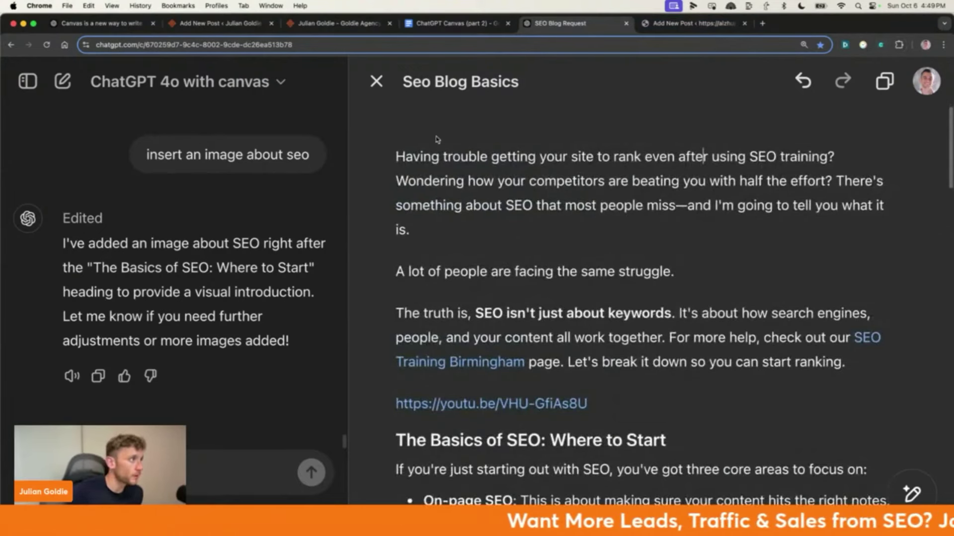
Close the alzhup.com post tab, leaving the site, and select the paragraph beginning "The truth is" in the Seo Blog Basics draft.
{"action": "mouse_move", "coordinate": [238, 154]}
{"action": "left_click", "coordinate": [693, 24]}
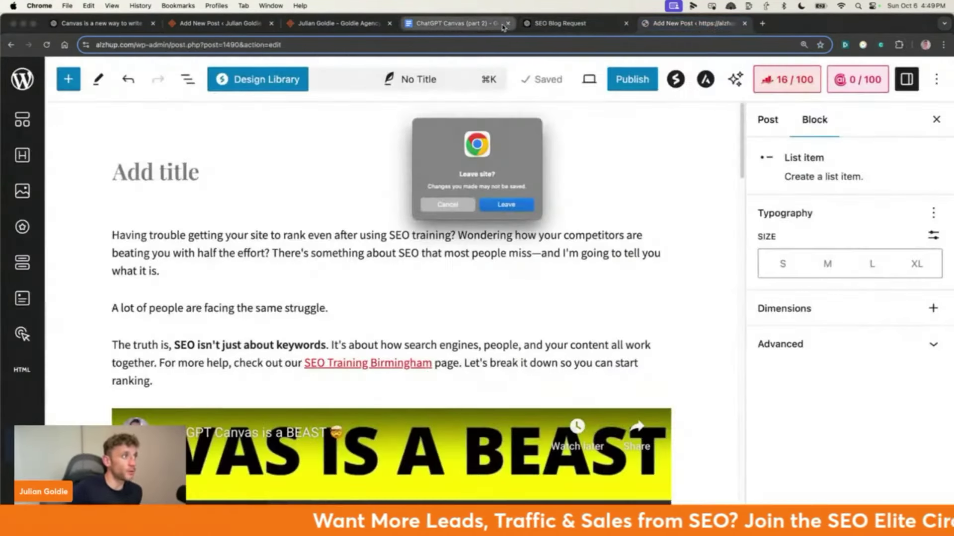
{"action": "left_click", "coordinate": [530, 204]}
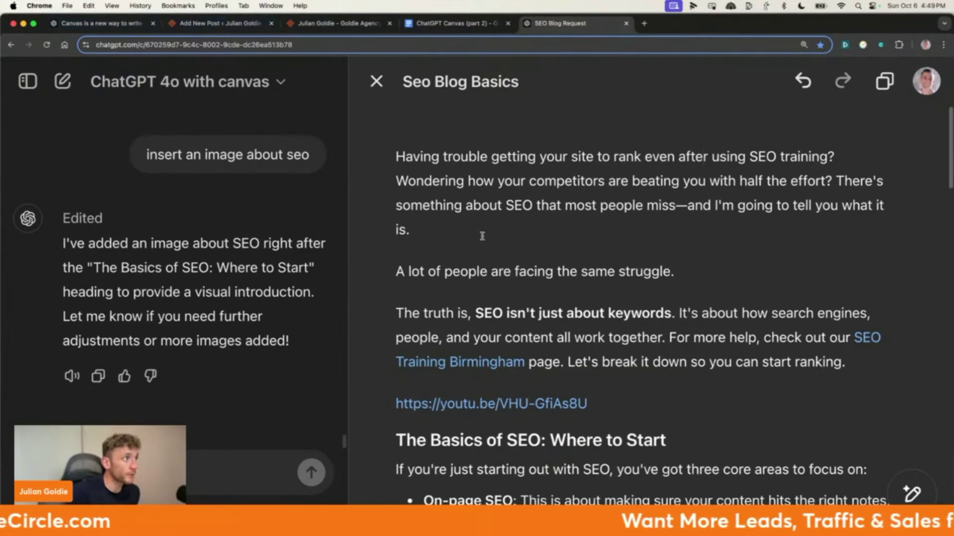
{"action": "triple_click", "coordinate": [595, 354]}
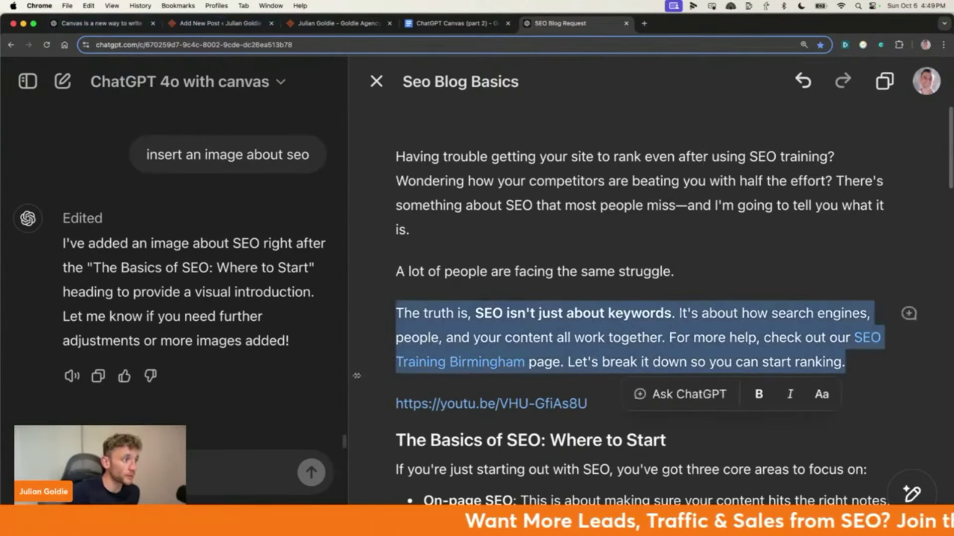
Review the Seo Blog Basics draft from the opening paragraph and YouTube link through to the Common SEO Mistakes to Avoid section.
{"action": "triple_click", "coordinate": [601, 399]}
{"action": "left_click", "coordinate": [601, 398]}
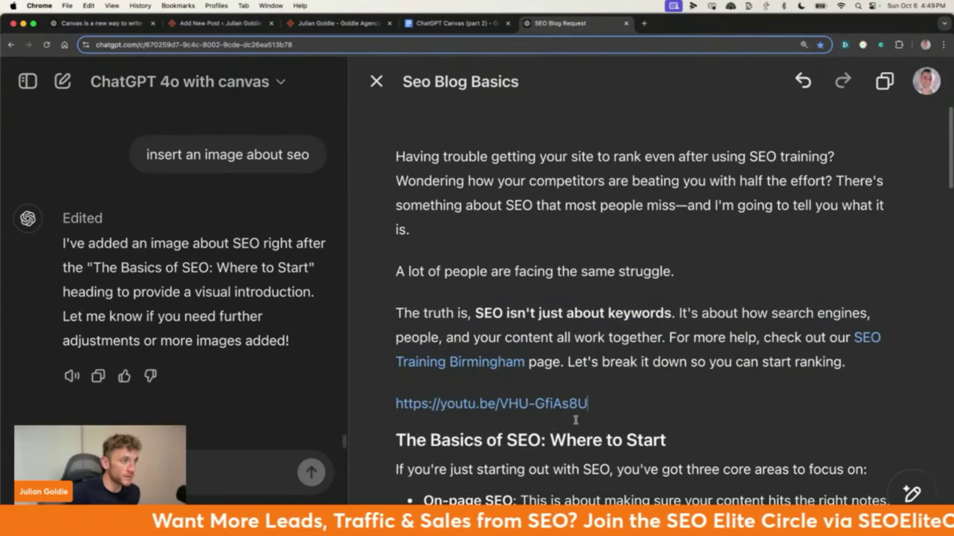
{"action": "scroll", "coordinate": [576, 418], "scroll_direction": "down", "scroll_amount": 3}
{"action": "scroll", "coordinate": [618, 325], "scroll_direction": "down", "scroll_amount": 15}
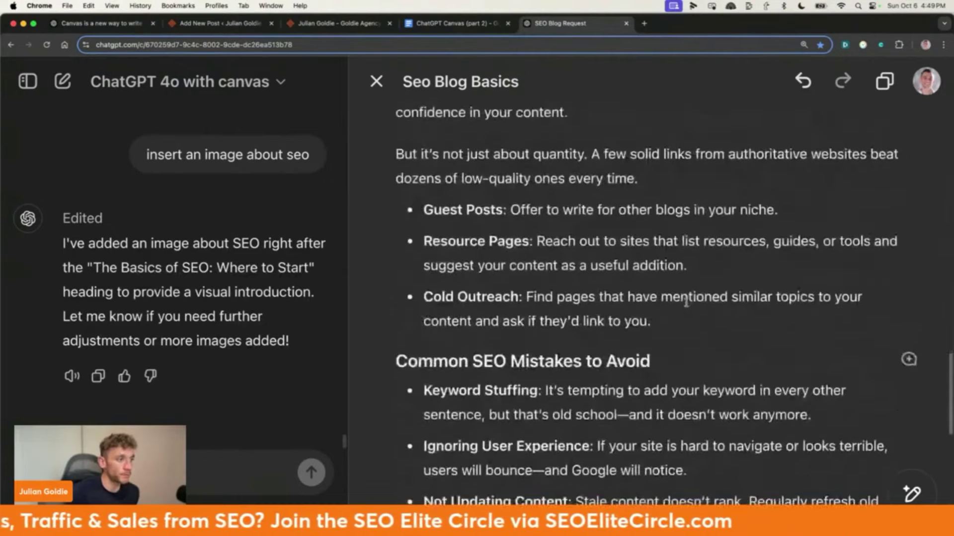
{"action": "scroll", "coordinate": [677, 367], "scroll_direction": "down", "scroll_amount": 10}
{"action": "scroll", "coordinate": [604, 198], "scroll_direction": "up", "scroll_amount": 20}
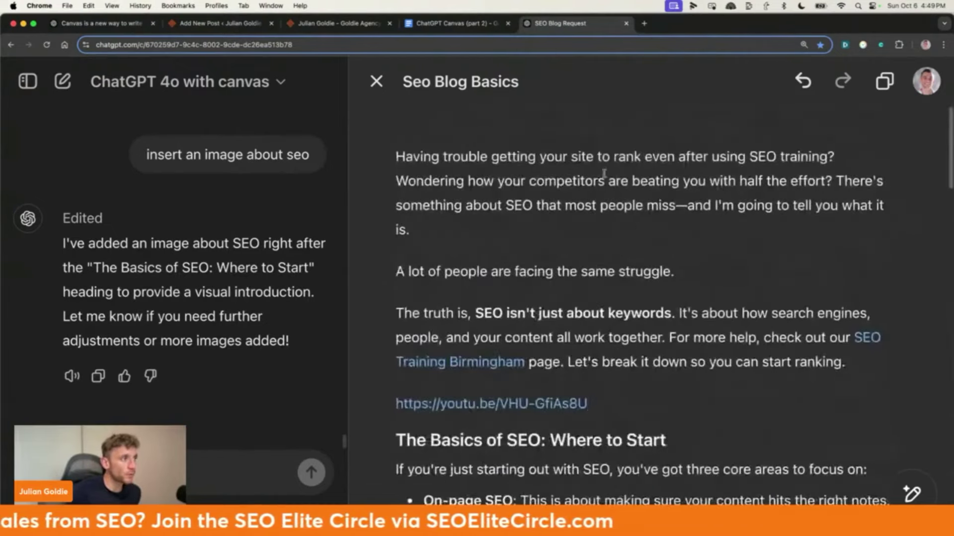
{"action": "triple_click", "coordinate": [512, 158]}
{"action": "left_click", "coordinate": [638, 182]}
{"action": "triple_click", "coordinate": [637, 181]}
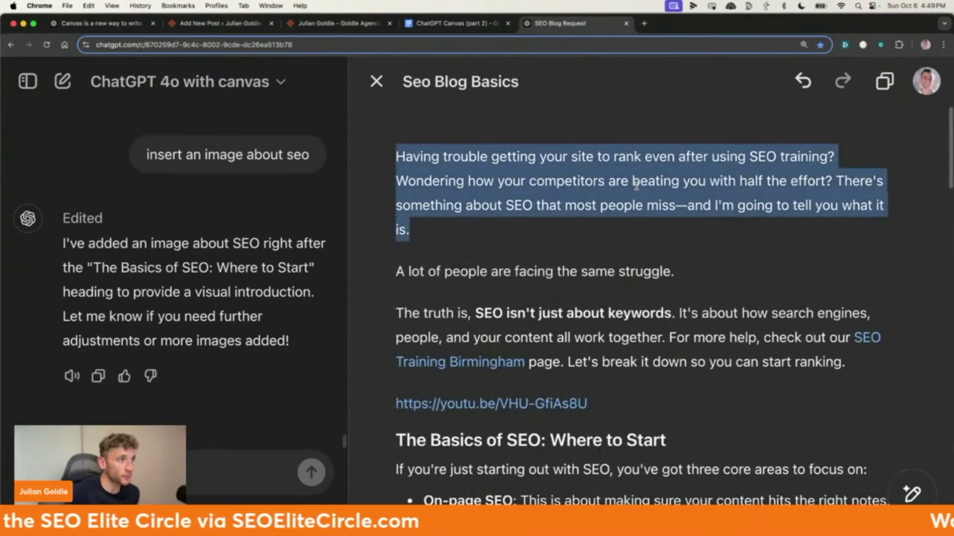
{"action": "left_click", "coordinate": [642, 134]}
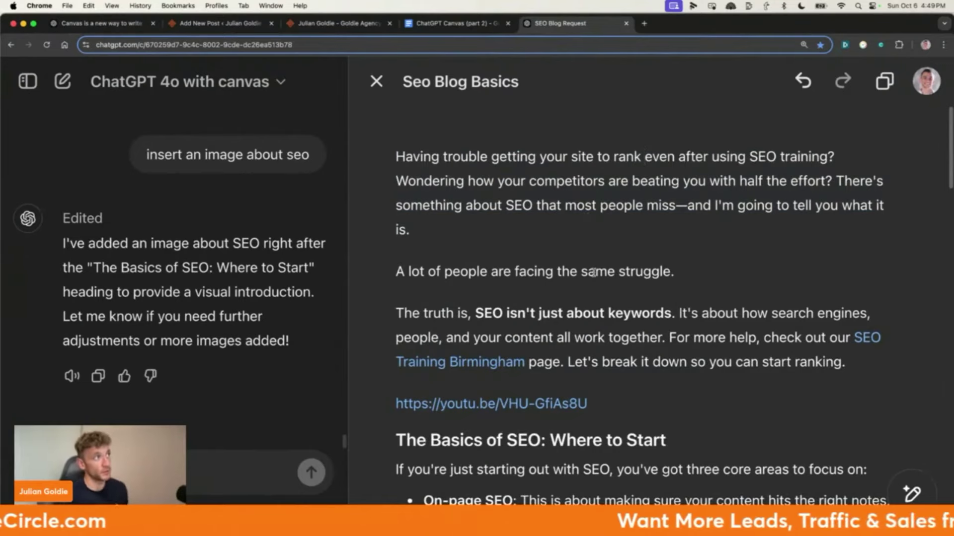
Open Zizta in a new browser tab placed before the ChatGPT tab, and open the "What is SEO?" article from its Content Optimizer list.
{"action": "key", "text": "super+t"}
{"action": "type", "text": "zizta"}
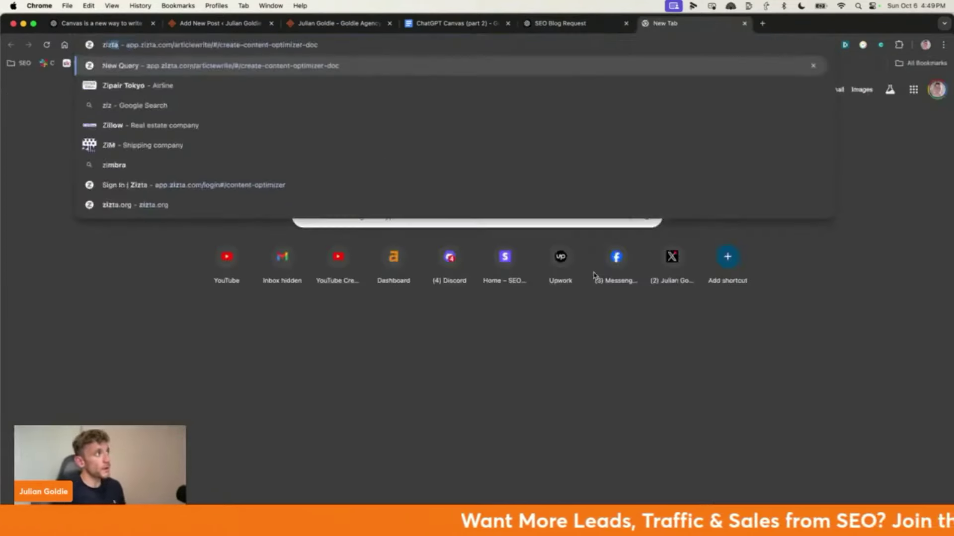
{"action": "key", "text": "Return"}
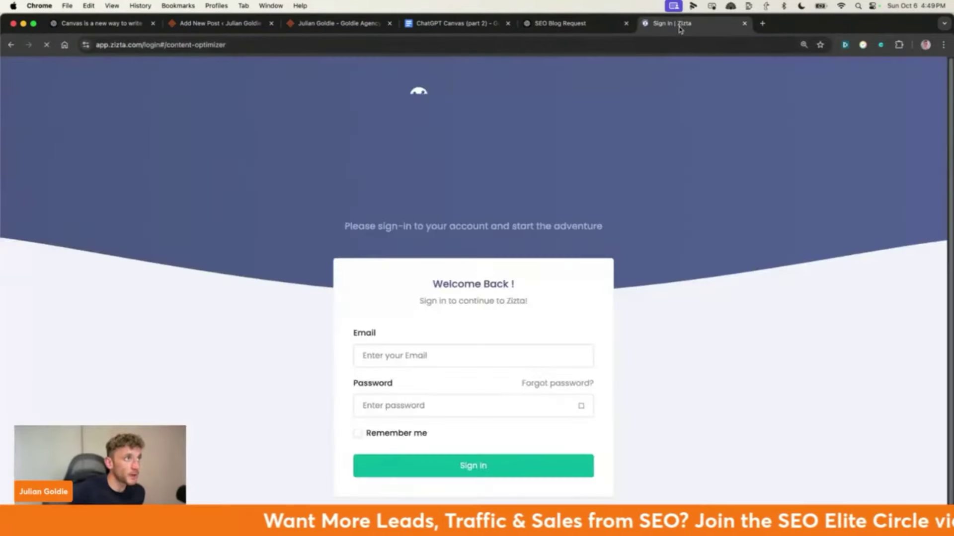
{"action": "left_click_drag", "start_coordinate": [677, 28], "coordinate": [586, 75]}
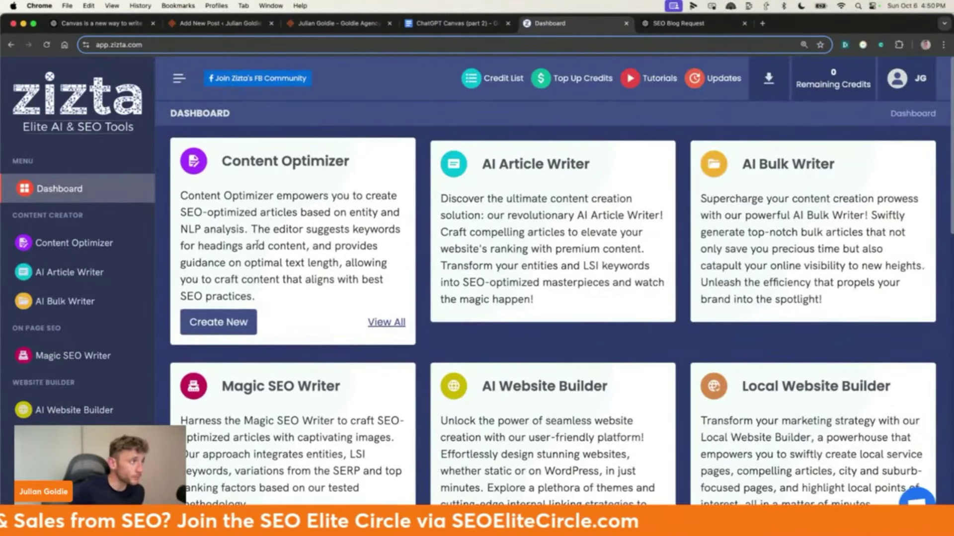
{"action": "left_click", "coordinate": [395, 322]}
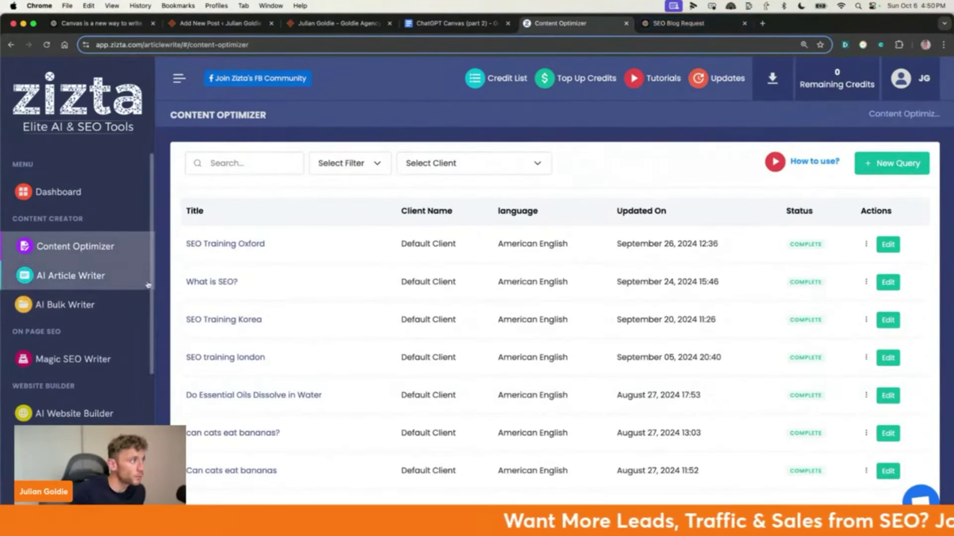
{"action": "left_click", "coordinate": [214, 281]}
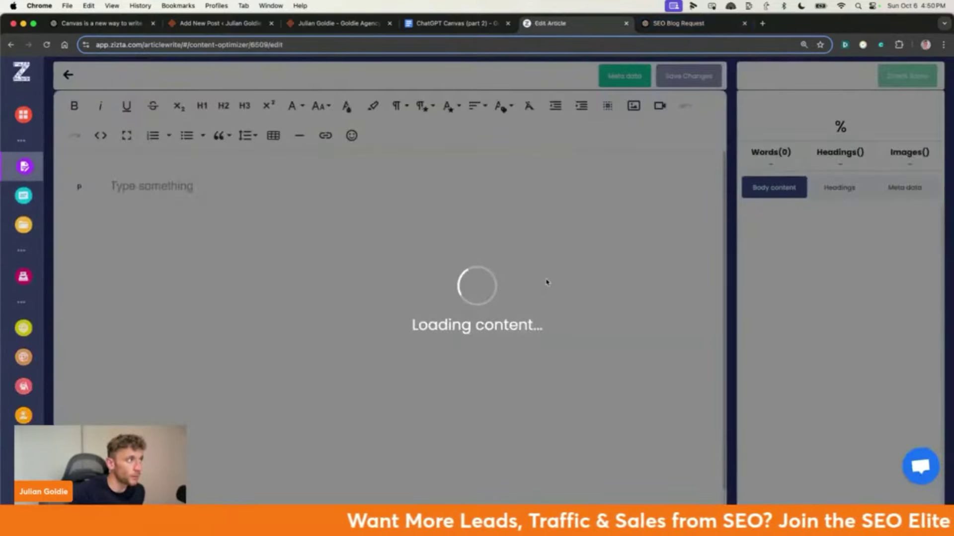
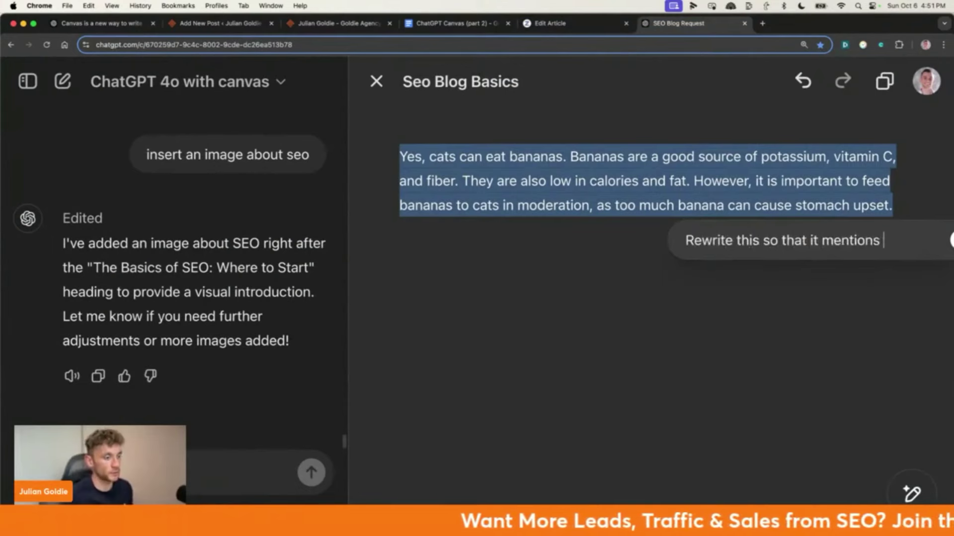
Ask ChatGPT to rewrite the selected banana paragraph so that it mentions cat foods too but optimize this introduction for the keyword can cats eat bananas.
{"action": "key", "text": "shift+Return"}
{"action": "type", "text": "toi"}
{"action": "key", "text": "BackSpace"}
{"action": "key", "text": "BackSpace"}
{"action": "key", "text": "BackSpace"}
{"action": "key", "text": "BackSpace"}
{"action": "key", "text": "BackSpace"}
{"action": "type", "text": "too bu"}
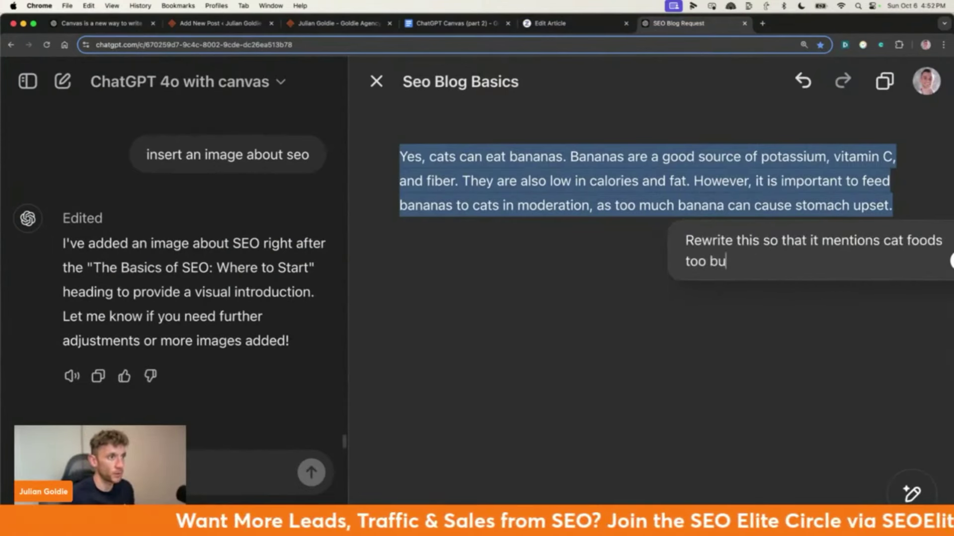
{"action": "type", "text": "t optimize this introdu"}
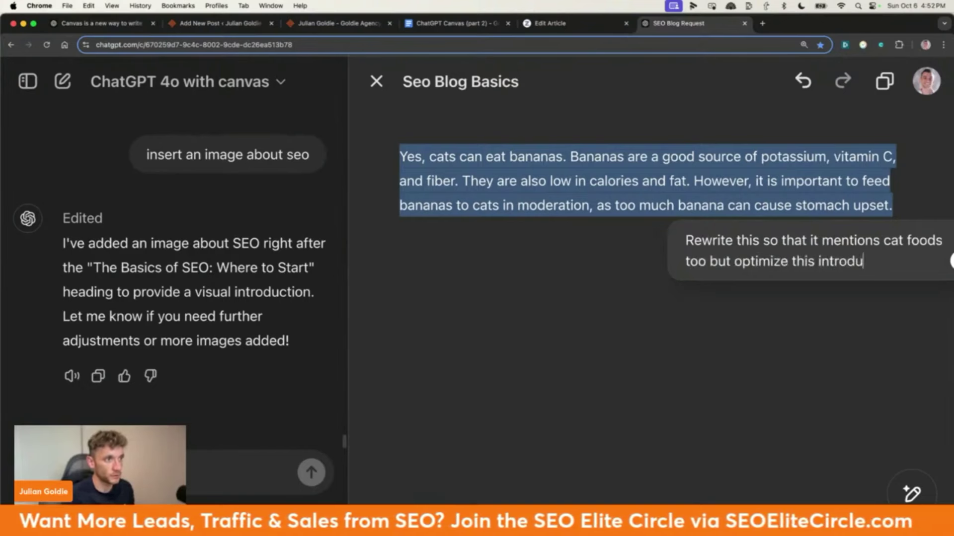
{"action": "type", "text": "ction for the keyword "}
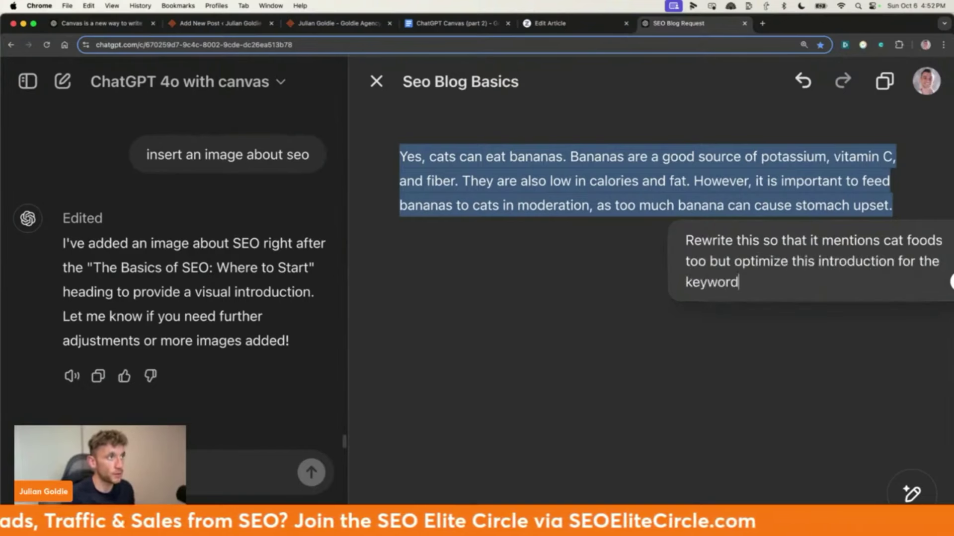
{"action": "type", "text": "can cats eat"}
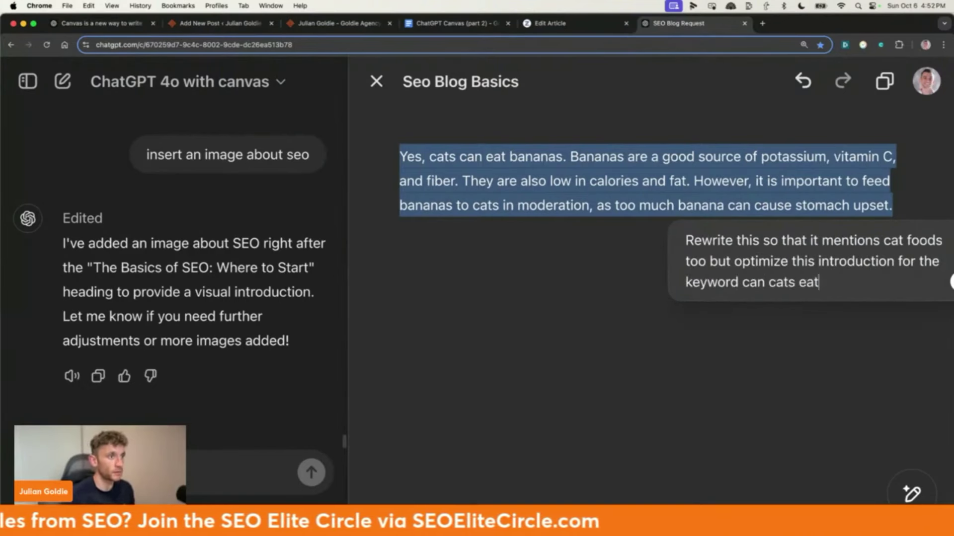
{"action": "type", "text": " bananas"}
{"action": "key", "text": "Return"}
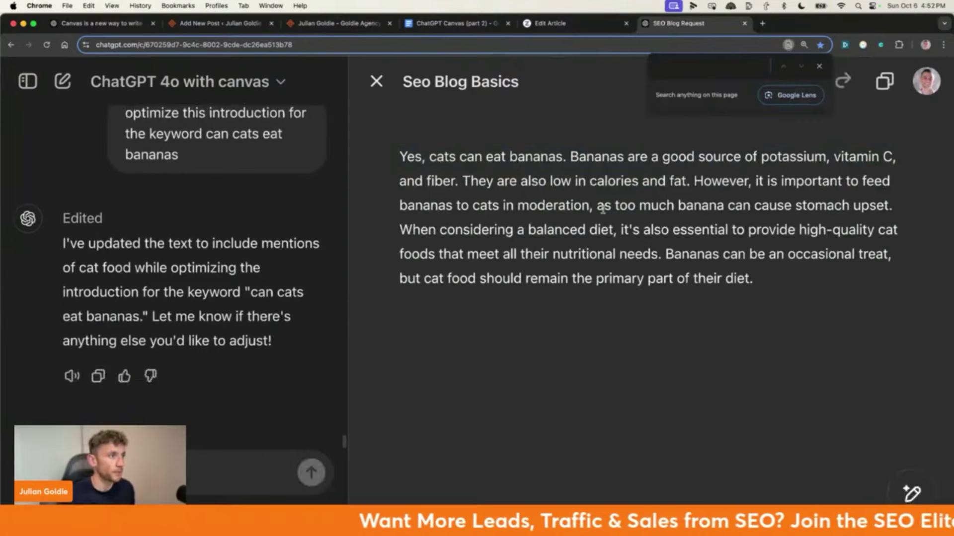
Replace the first paragraph under "Can Cats Eat Bananas?" in the Zizta article with ChatGPT's rewritten text and recheck the content score.
{"action": "left_click", "coordinate": [550, 23]}
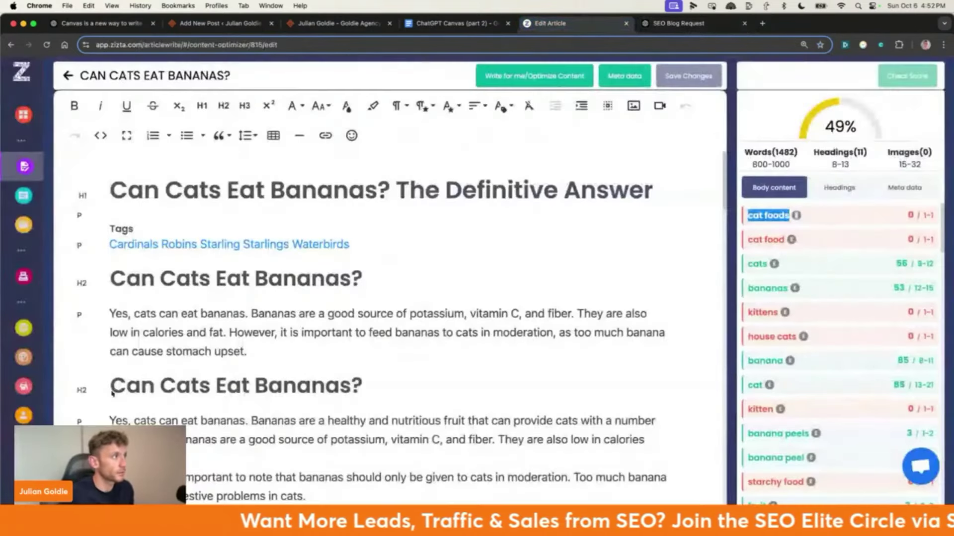
{"action": "triple_click", "coordinate": [233, 348]}
{"action": "type", "text": "Yes, cats can eat bananas. Bananas are a good source of potassium, vitamin C, and fiber. They are also low in calories and fat. However, it is important to feed bananas to cats in moderation, as too much banana can cause stomach upset. When considering a balanced diet, it's also essential to provide high-quality cat foods that meet all their nutritional needs. Bananas can be an occasional treat, but cat food should remain the primary part of their diet."}
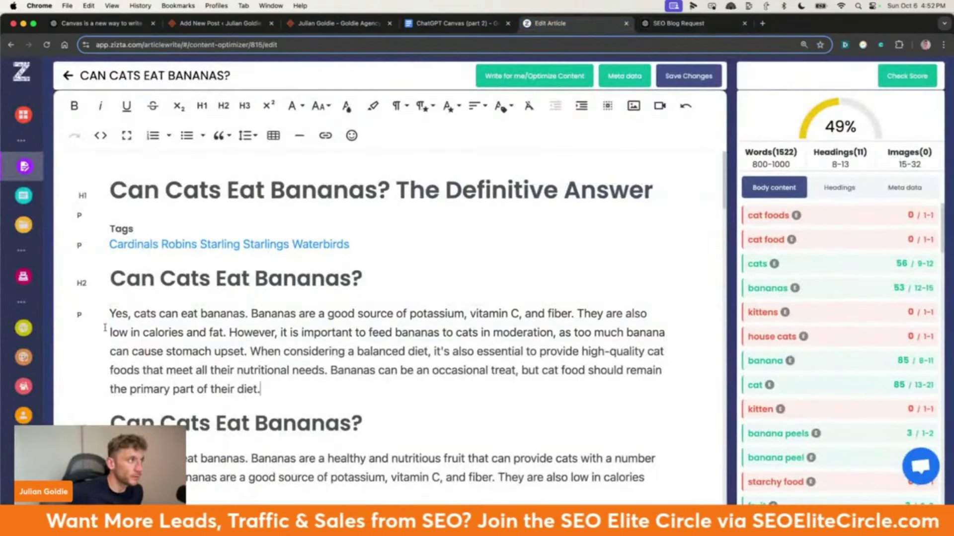
{"action": "left_click", "coordinate": [664, 70]}
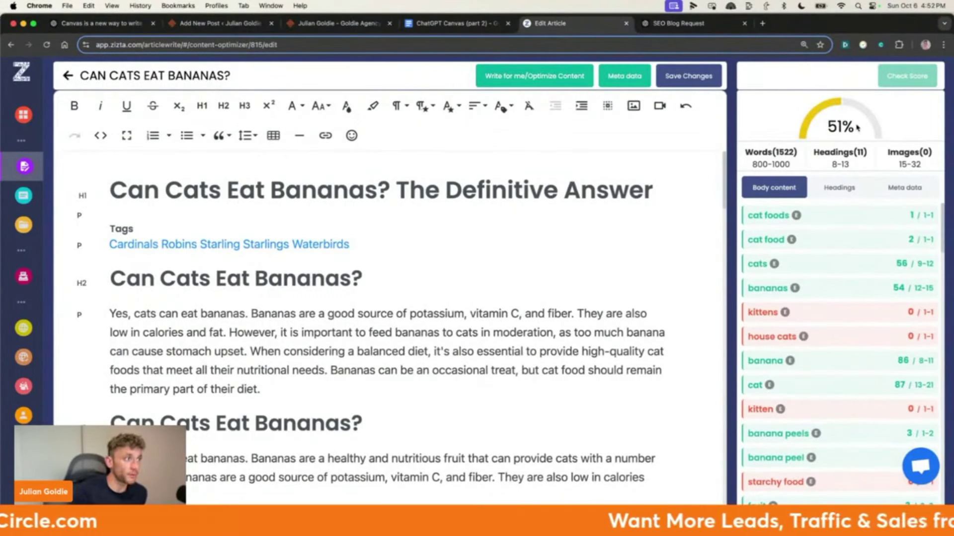
{"action": "triple_click", "coordinate": [263, 370]}
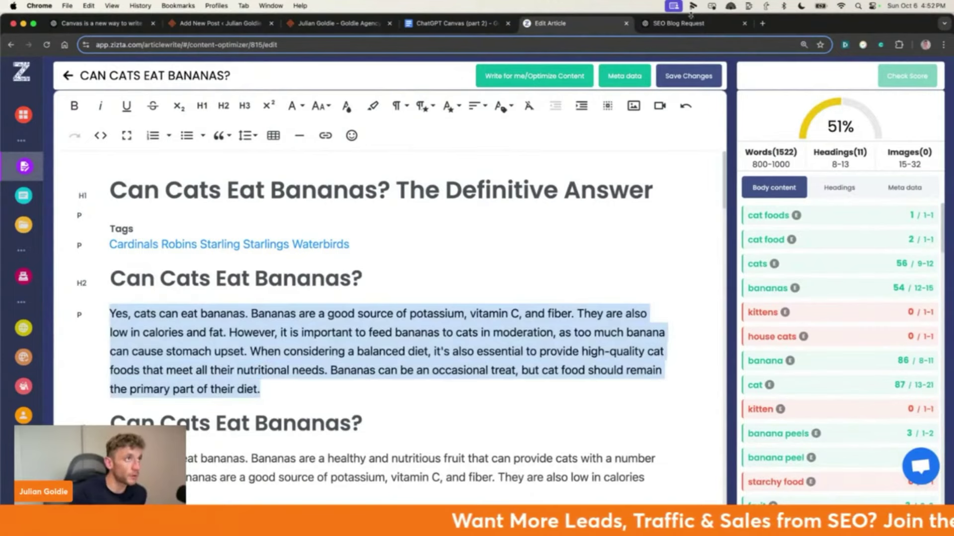
{"action": "left_click", "coordinate": [822, 321]}
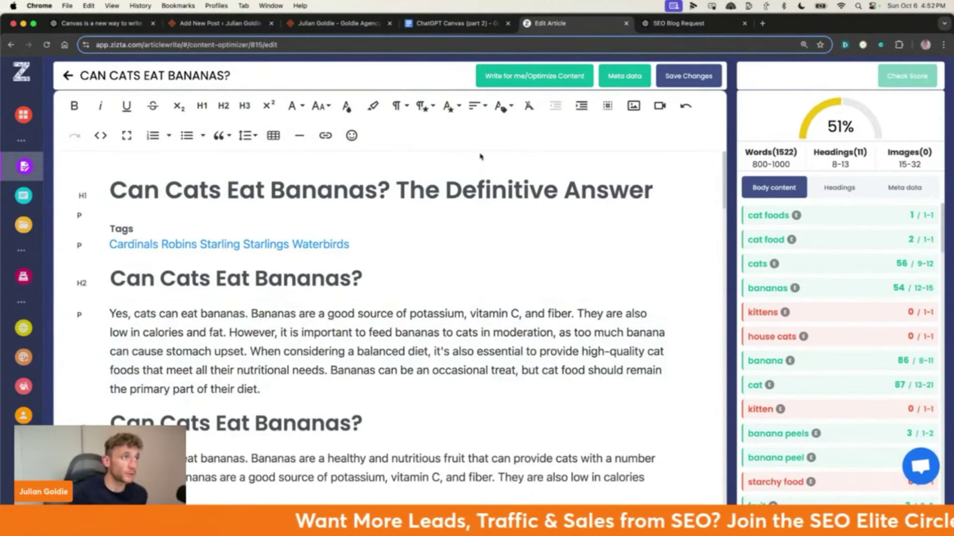
Review ChatGPT's rewritten paragraph alongside Zizta's suggested body keywords from "nutrients cats" to "adult cats".
{"action": "left_click", "coordinate": [678, 23]}
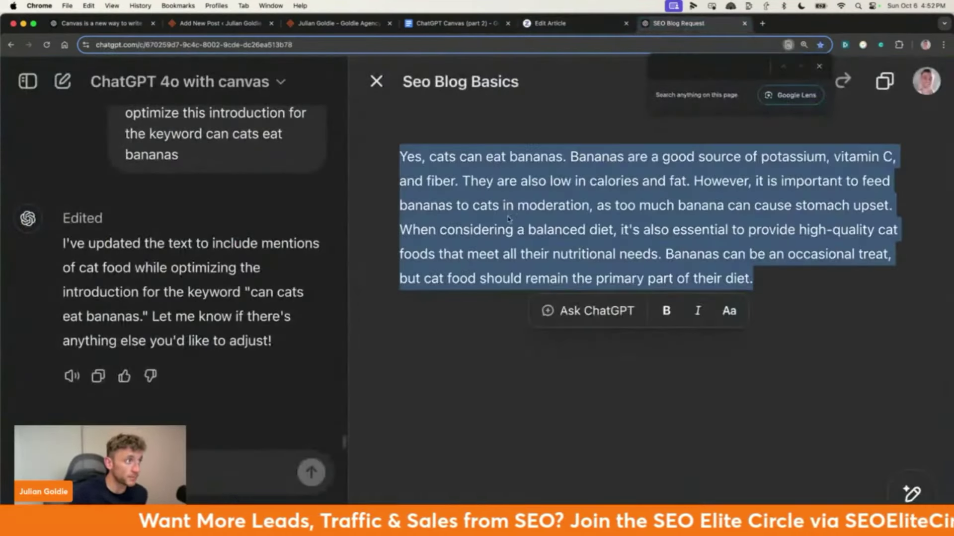
{"action": "left_click", "coordinate": [470, 296]}
{"action": "left_click", "coordinate": [550, 23]}
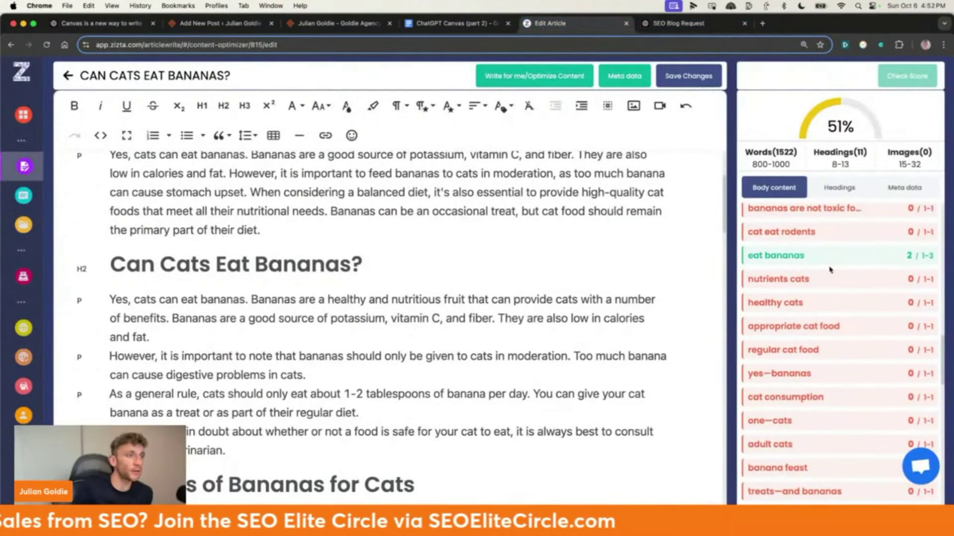
{"action": "left_click_drag", "start_coordinate": [752, 282], "coordinate": [856, 454]}
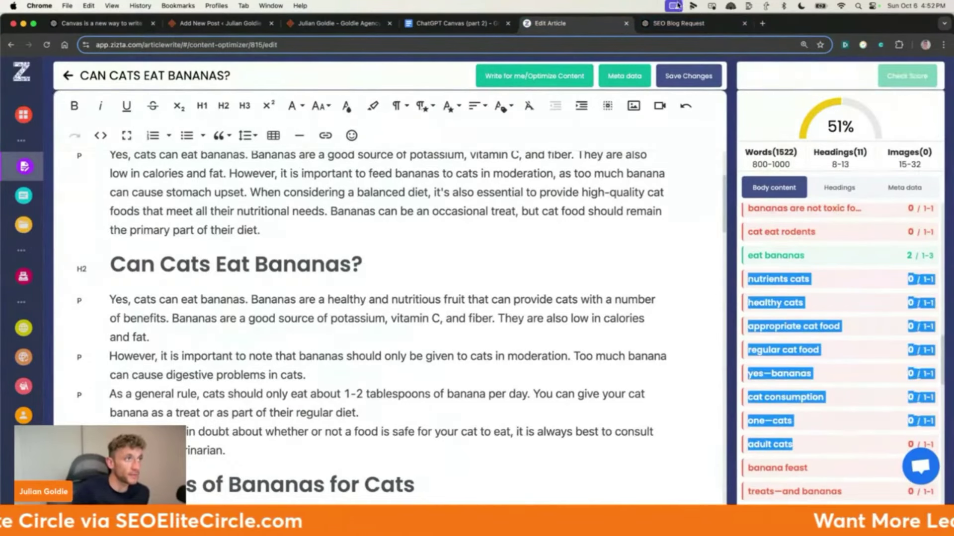
{"action": "left_click", "coordinate": [682, 23]}
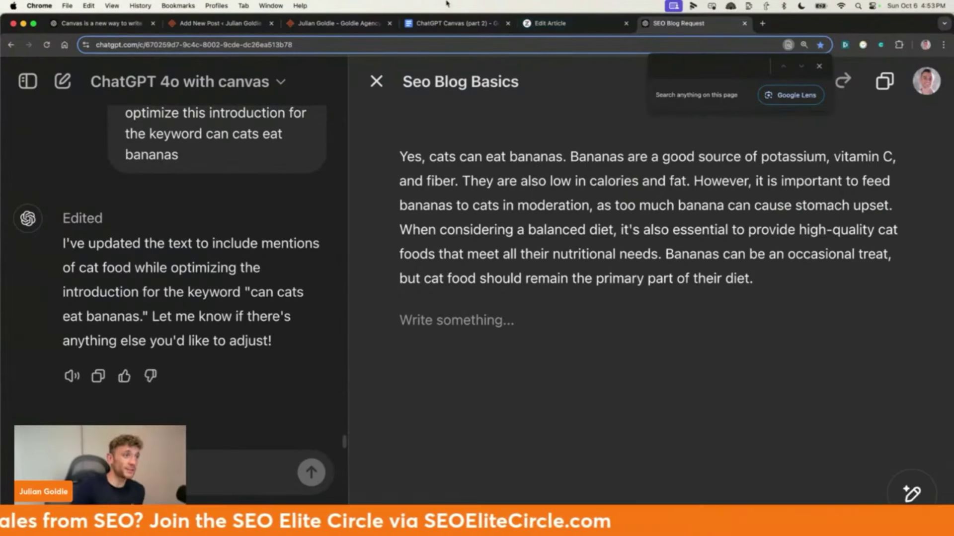
{"action": "left_click", "coordinate": [551, 23]}
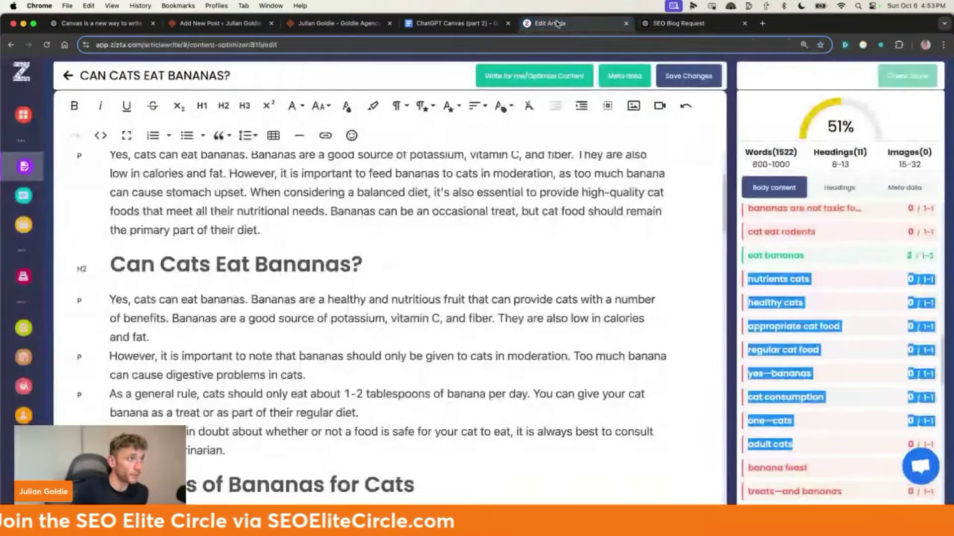
{"action": "left_click", "coordinate": [551, 258]}
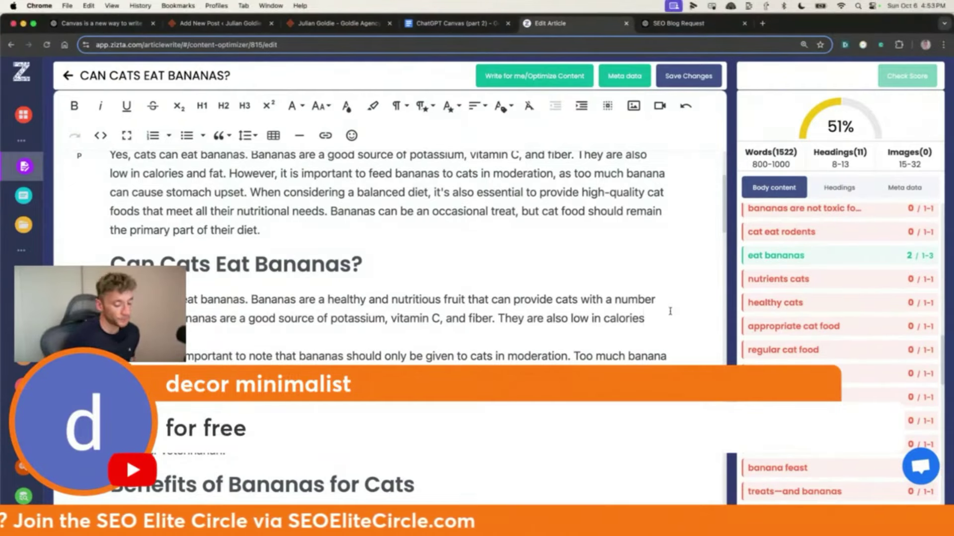
Search Google for zerogpt in a new tab and open the ZeroGPT AI detector site.
{"action": "key", "text": "super+t"}
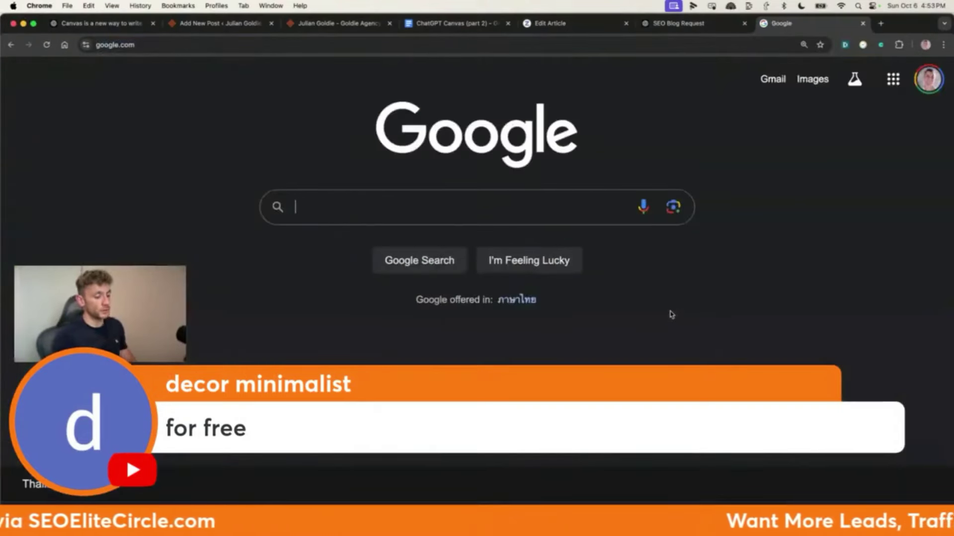
{"action": "type", "text": "zerogpt"}
{"action": "key", "text": "Return"}
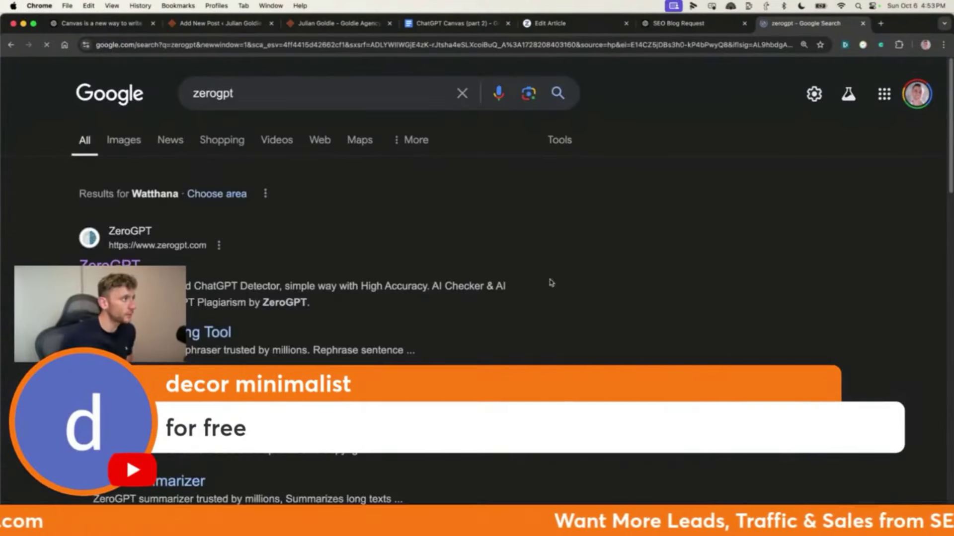
{"action": "key", "text": "super+t"}
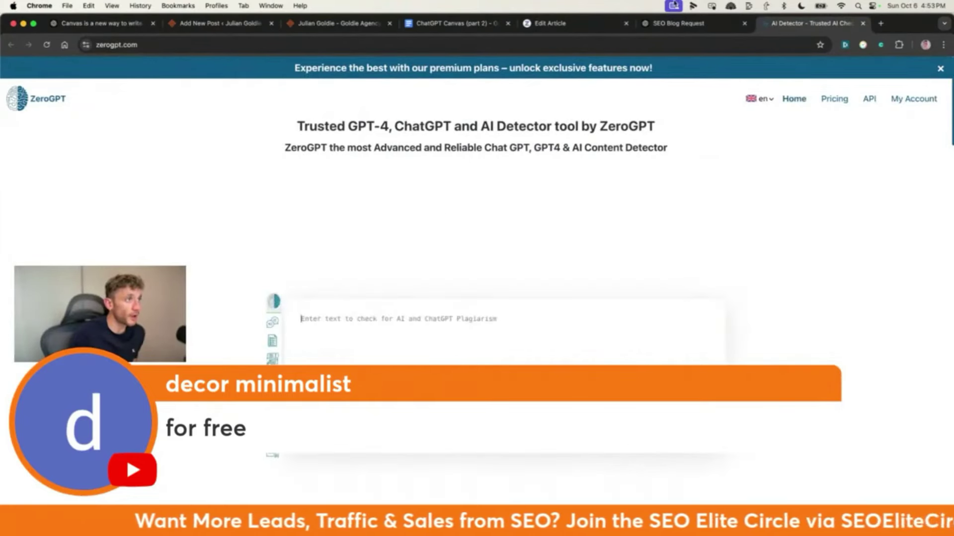
Copy the rewritten banana paragraph from the Seo Blog Basics canvas into ZeroGPT and run the AI text detection.
{"action": "left_click", "coordinate": [678, 24]}
{"action": "left_click", "coordinate": [532, 180]}
{"action": "key", "text": "super+a"}
{"action": "key", "text": "super+c"}
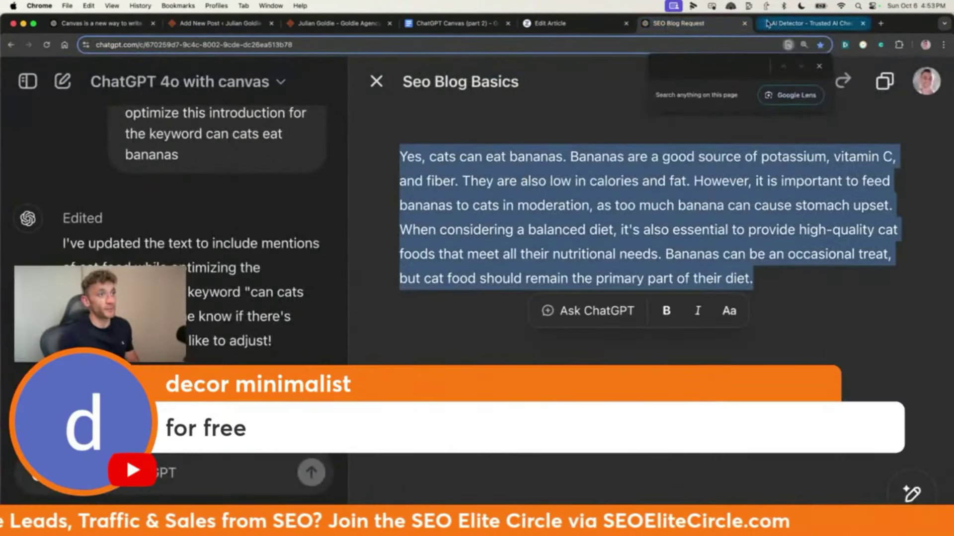
{"action": "left_click", "coordinate": [767, 23]}
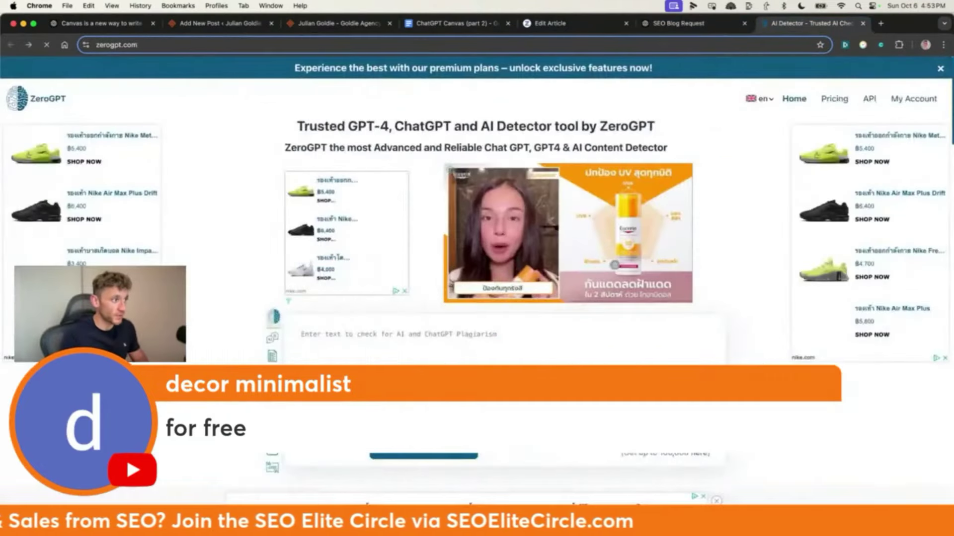
{"action": "left_click", "coordinate": [442, 333]}
{"action": "key", "text": "super+v"}
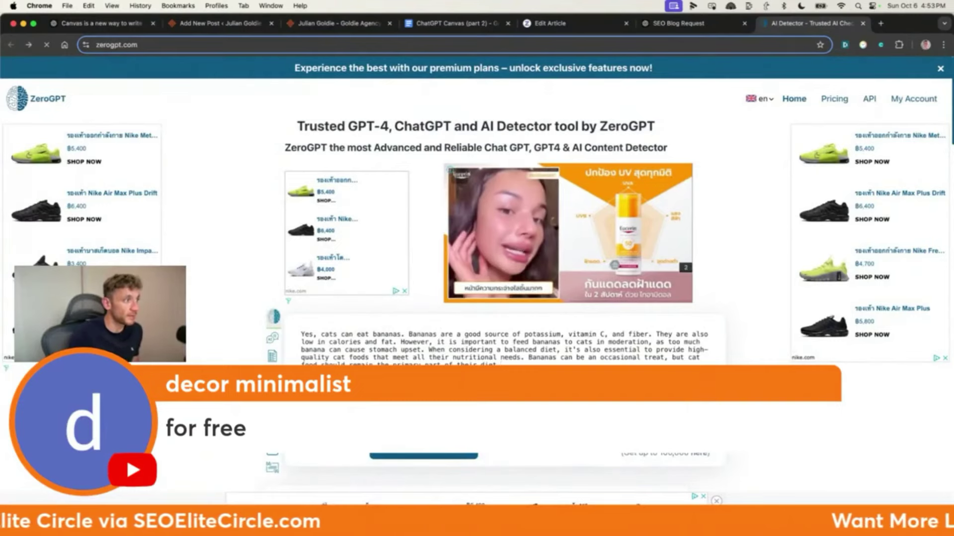
{"action": "left_click", "coordinate": [423, 456]}
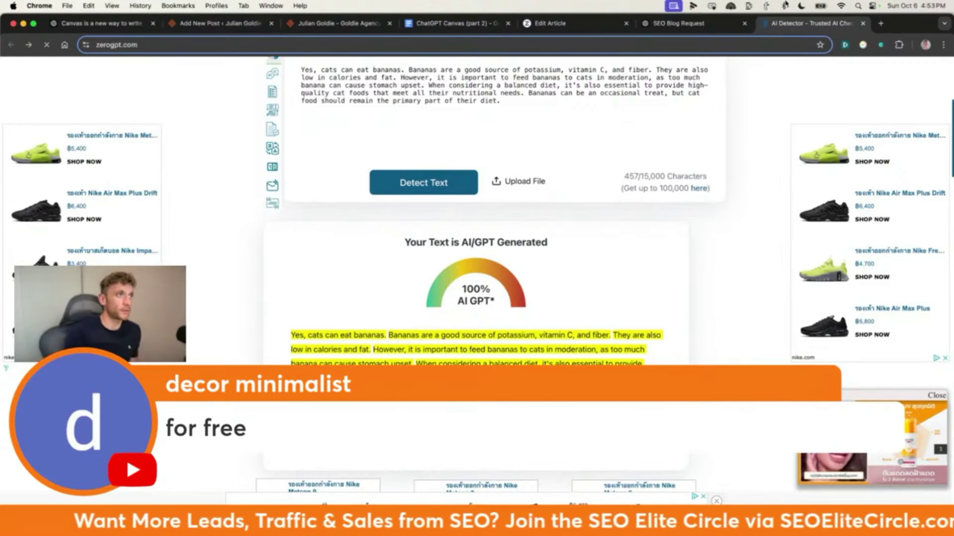
Search Google for "what is seo" in a new tab.
{"action": "key", "text": "super+t"}
{"action": "type", "text": "what is seo"}
{"action": "key", "text": "Return"}
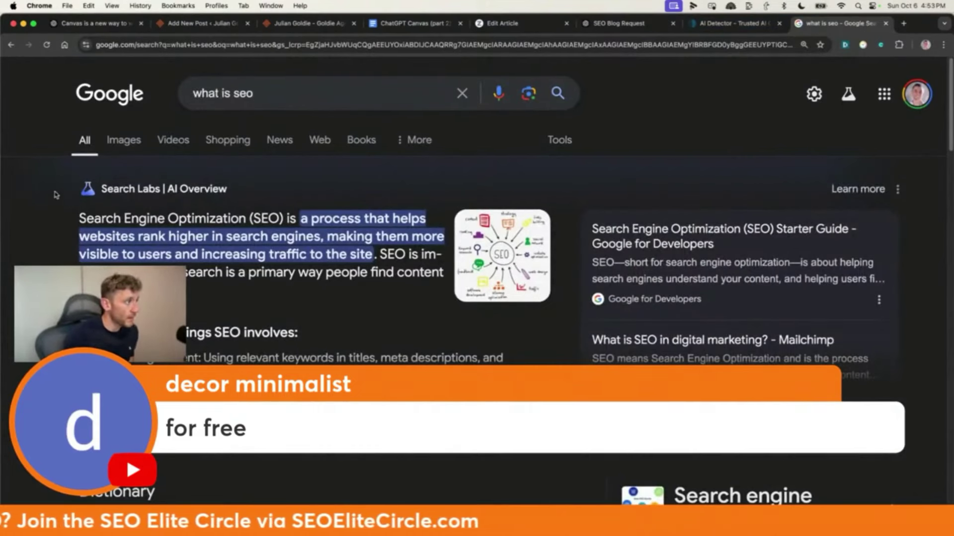
Copy the opening paragraph of Google's AI Overview on SEO into ZeroGPT and run the AI text detection.
{"action": "left_click_drag", "start_coordinate": [57, 193], "coordinate": [190, 307]}
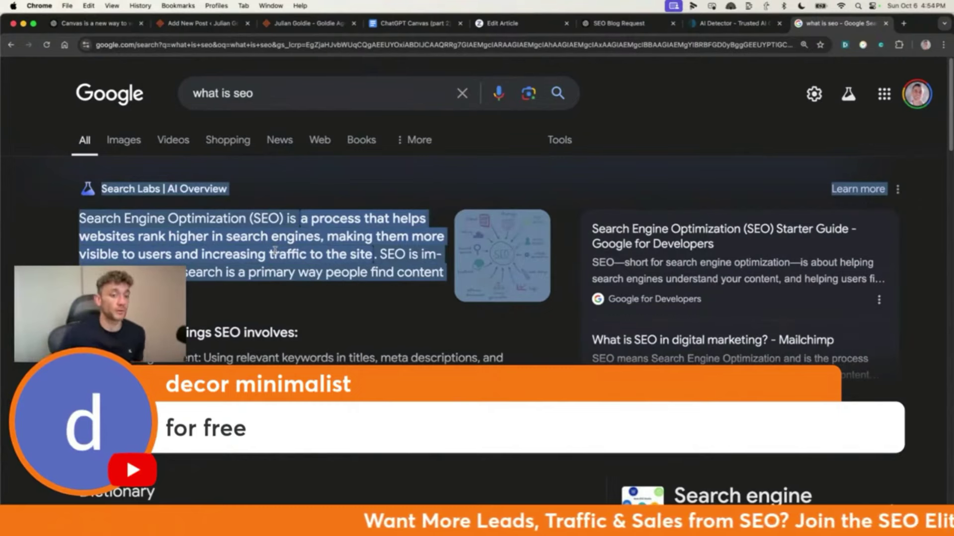
{"action": "left_click", "coordinate": [378, 261]}
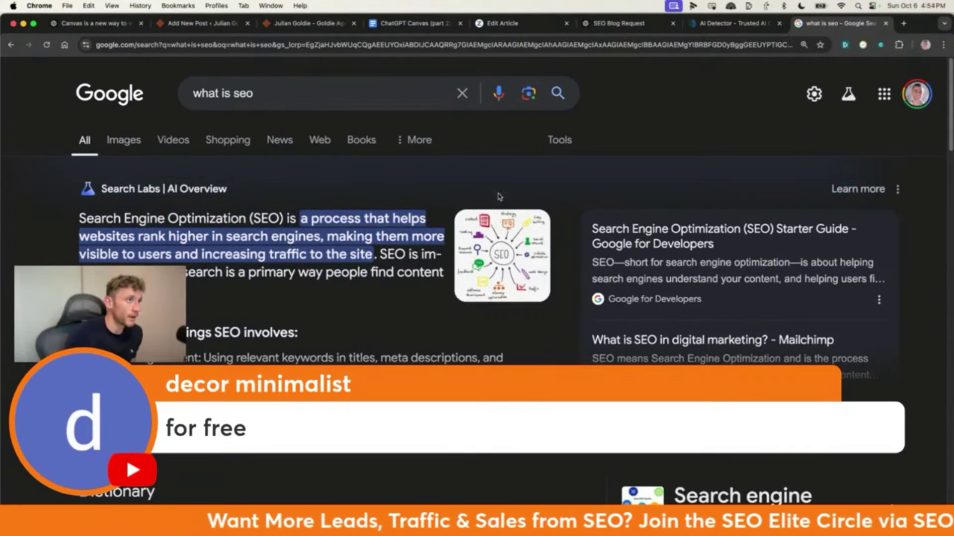
{"action": "left_click", "coordinate": [702, 29]}
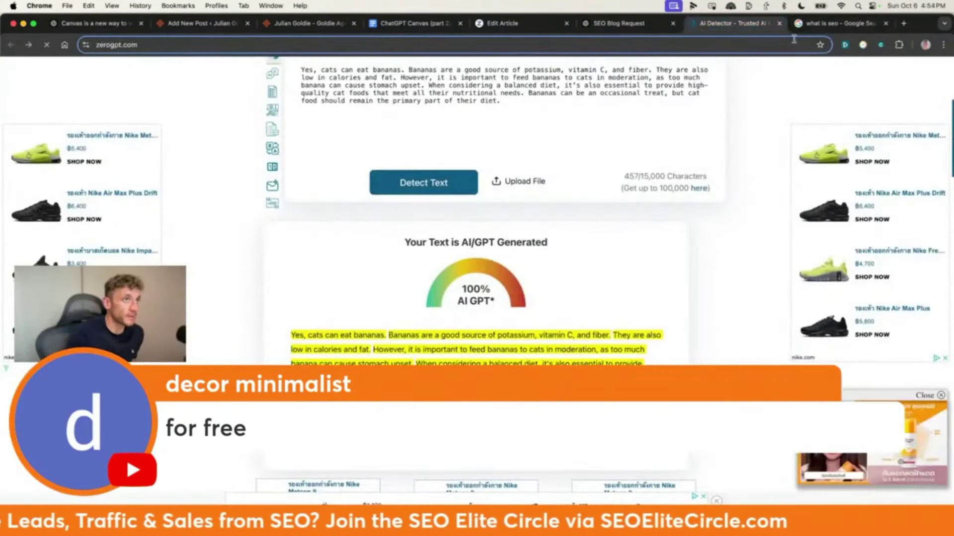
{"action": "left_click", "coordinate": [819, 28]}
{"action": "triple_click", "coordinate": [111, 226]}
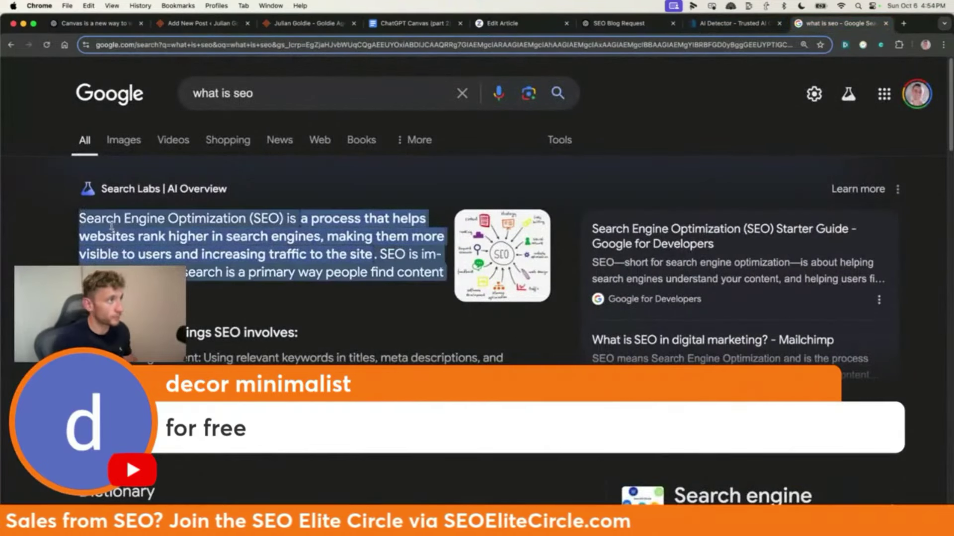
{"action": "left_click", "coordinate": [111, 226]}
{"action": "triple_click", "coordinate": [112, 226]}
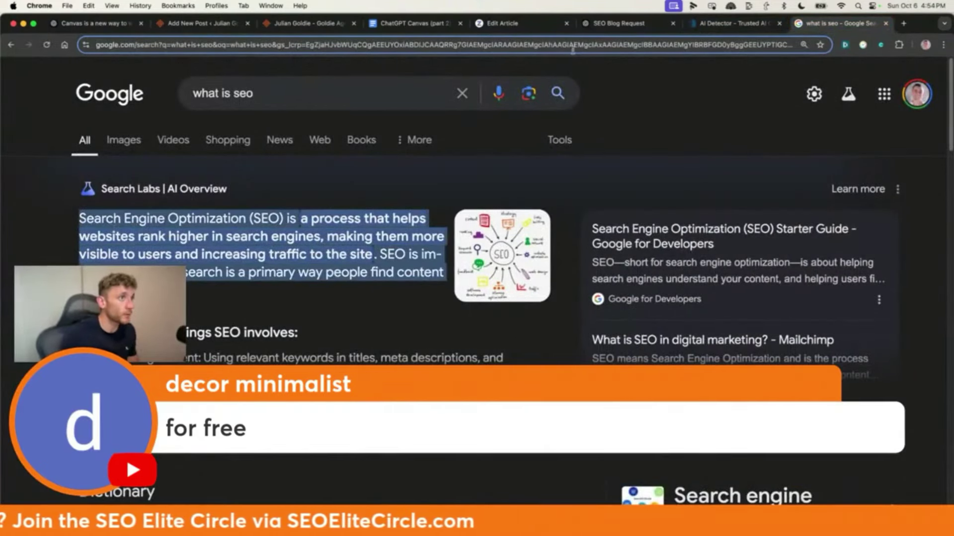
{"action": "left_click", "coordinate": [730, 23]}
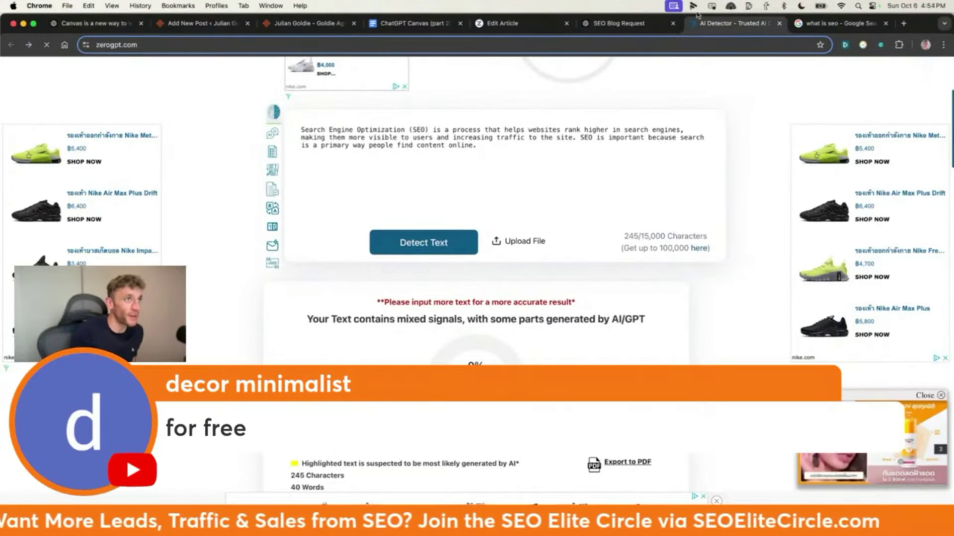
Replace the ZeroGPT text with the AI Overview's opening paragraph plus its list of things SEO involves, and detect AI text.
{"action": "left_click", "coordinate": [813, 25]}
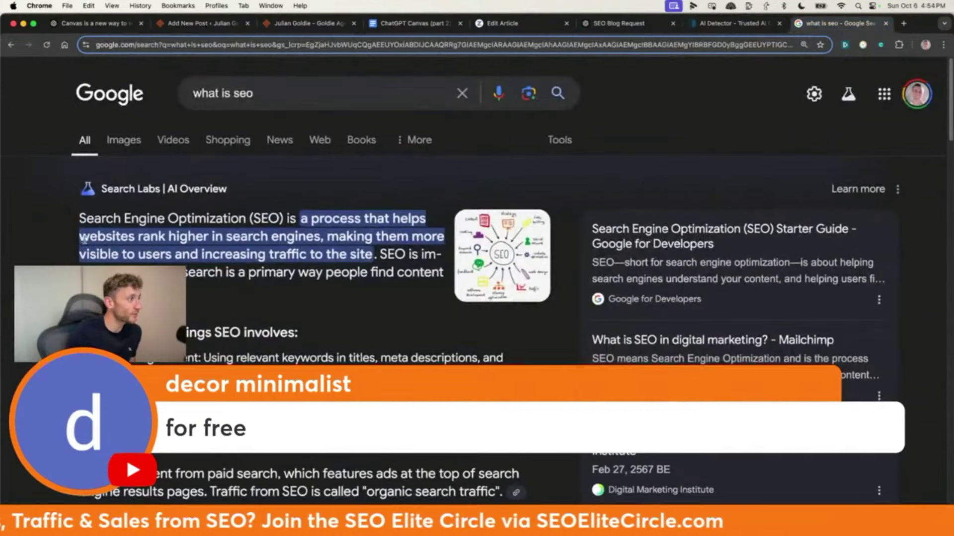
{"action": "left_click_drag", "start_coordinate": [80, 223], "coordinate": [222, 336]}
{"action": "left_click", "coordinate": [222, 336]}
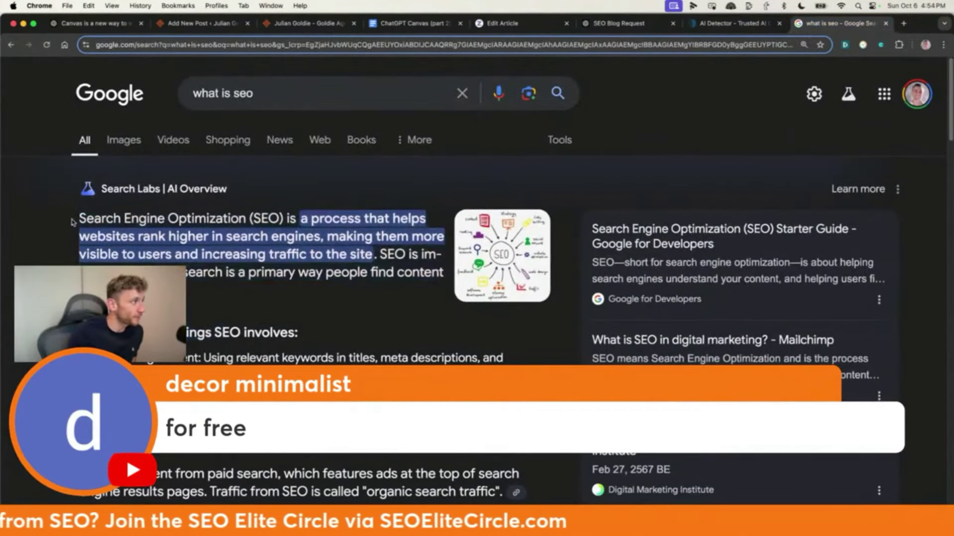
{"action": "left_click_drag", "start_coordinate": [73, 222], "coordinate": [506, 358]}
{"action": "key", "text": "super+c"}
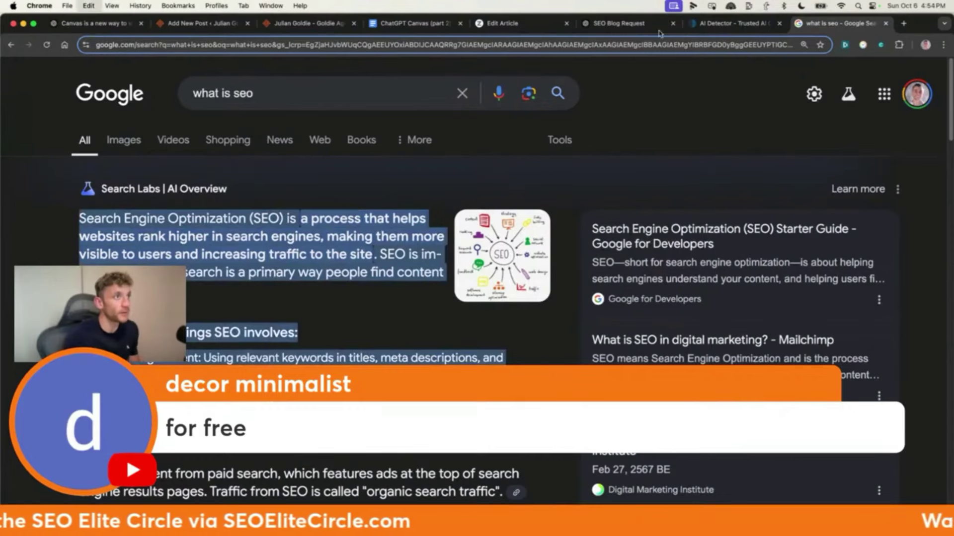
{"action": "left_click", "coordinate": [730, 24]}
{"action": "key", "text": "super+a"}
{"action": "key", "text": "super+v"}
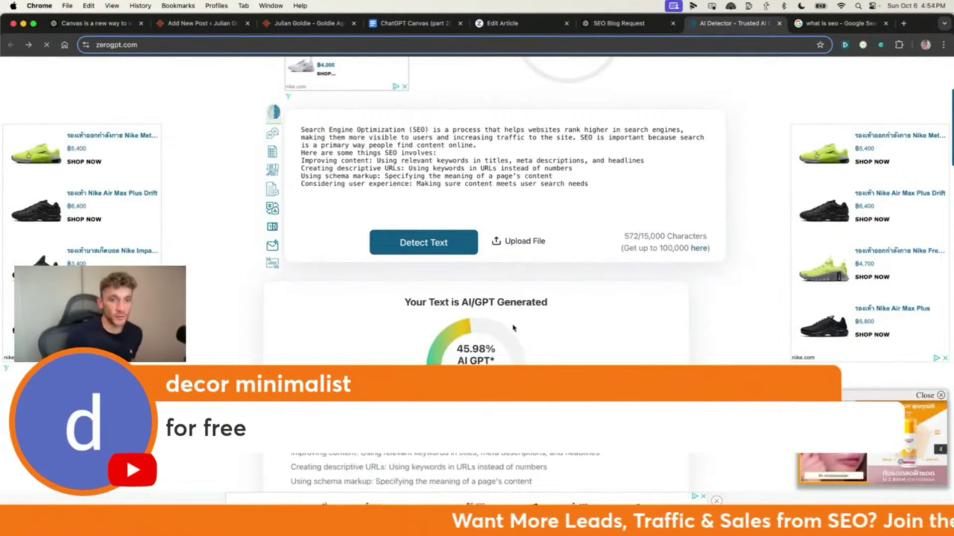
Compare Google's AI Overview paragraph with the sentences ZeroGPT highlights as likely AI-generated.
{"action": "left_click", "coordinate": [809, 28]}
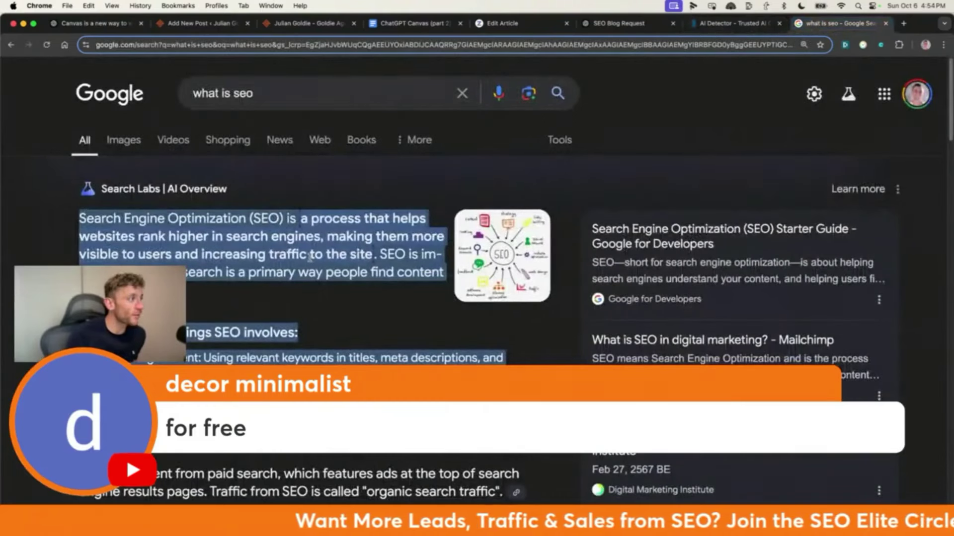
{"action": "left_click", "coordinate": [154, 229]}
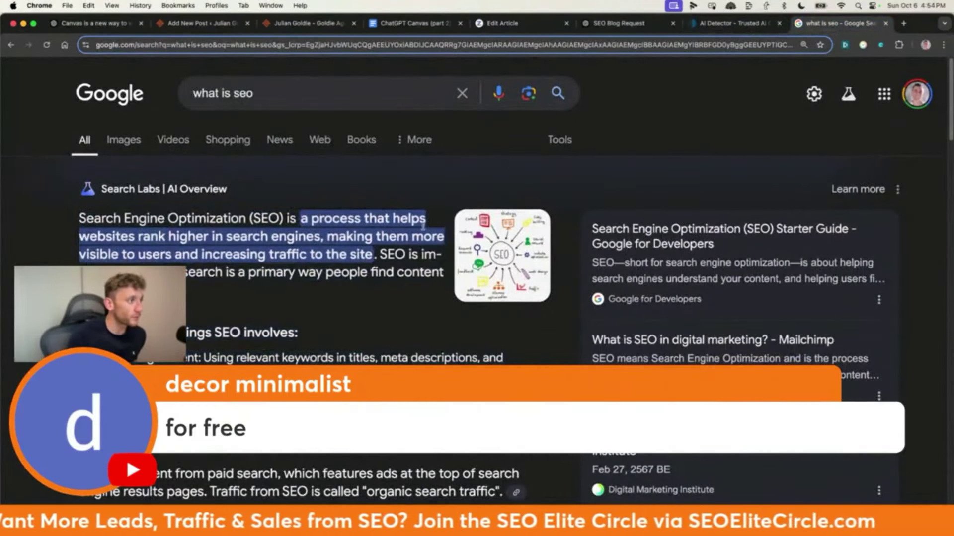
{"action": "left_click", "coordinate": [710, 26]}
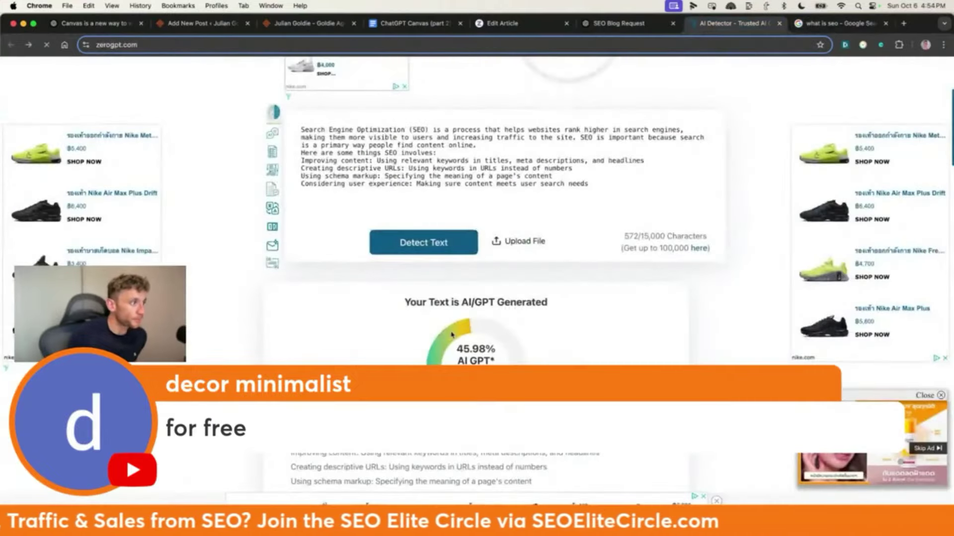
{"action": "scroll", "coordinate": [269, 276], "scroll_direction": "down", "scroll_amount": 3}
{"action": "left_click_drag", "start_coordinate": [277, 293], "coordinate": [512, 334]}
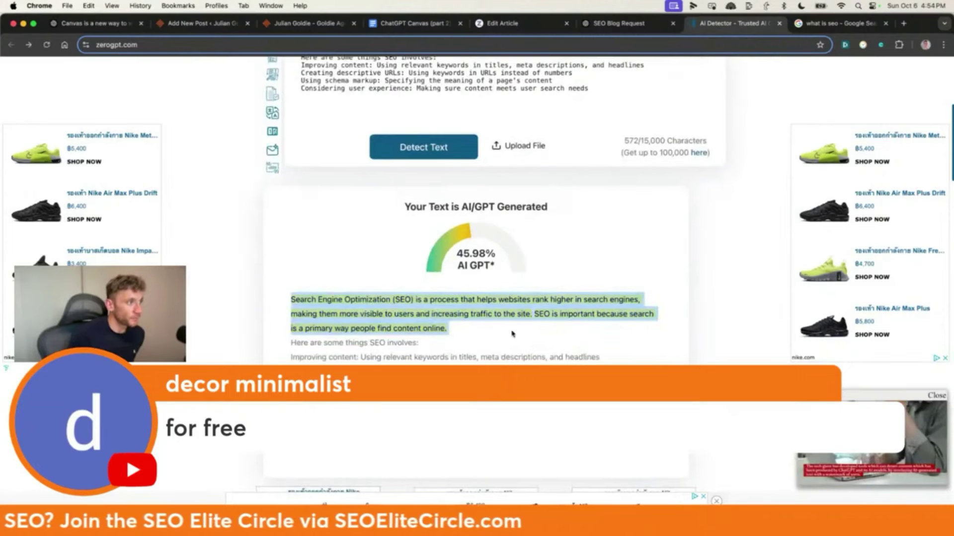
{"action": "left_click", "coordinate": [99, 44]}
{"action": "left_click", "coordinate": [262, 240]}
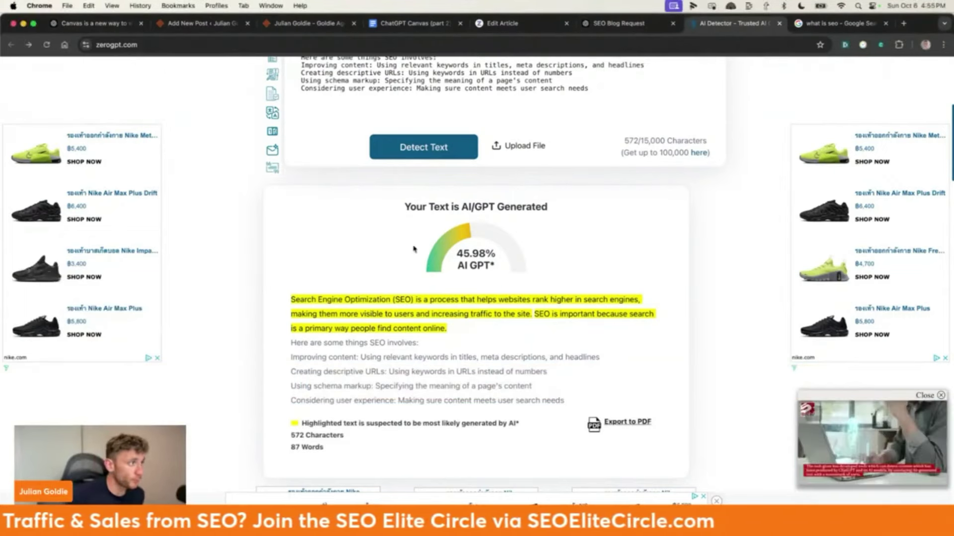
Enlarge the ZeroGPT page to 125% and examine the verdict heading and AI percentage gauge.
{"action": "scroll", "coordinate": [633, 318], "scroll_direction": "up", "scroll_amount": 1}
{"action": "left_click_drag", "start_coordinate": [403, 217], "coordinate": [580, 218]}
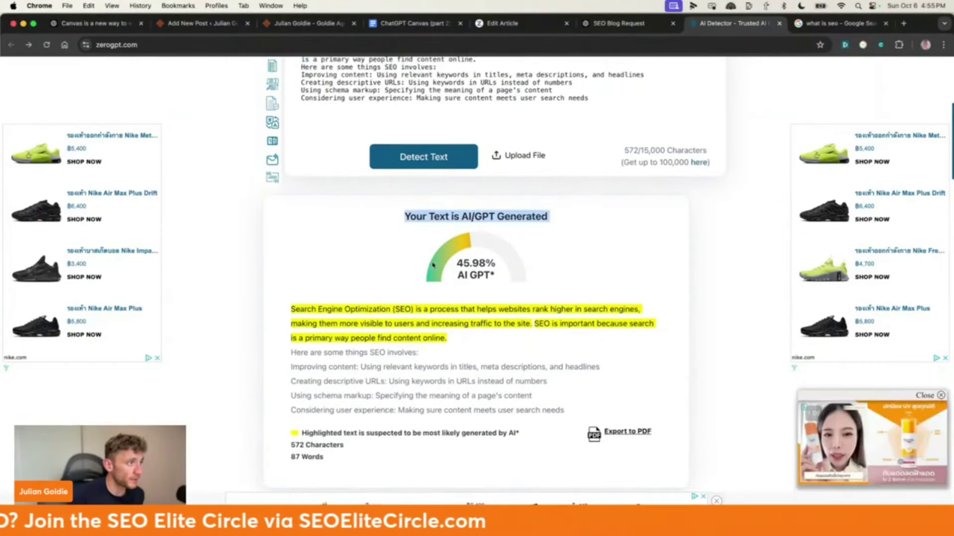
{"action": "key", "text": "super+equal"}
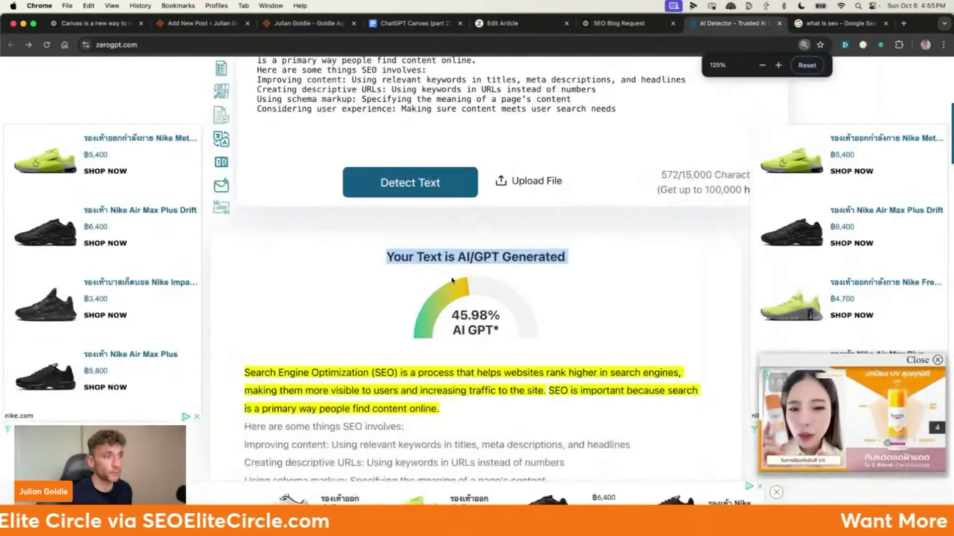
{"action": "scroll", "coordinate": [452, 279], "scroll_direction": "down", "scroll_amount": 3}
{"action": "left_click", "coordinate": [468, 219]}
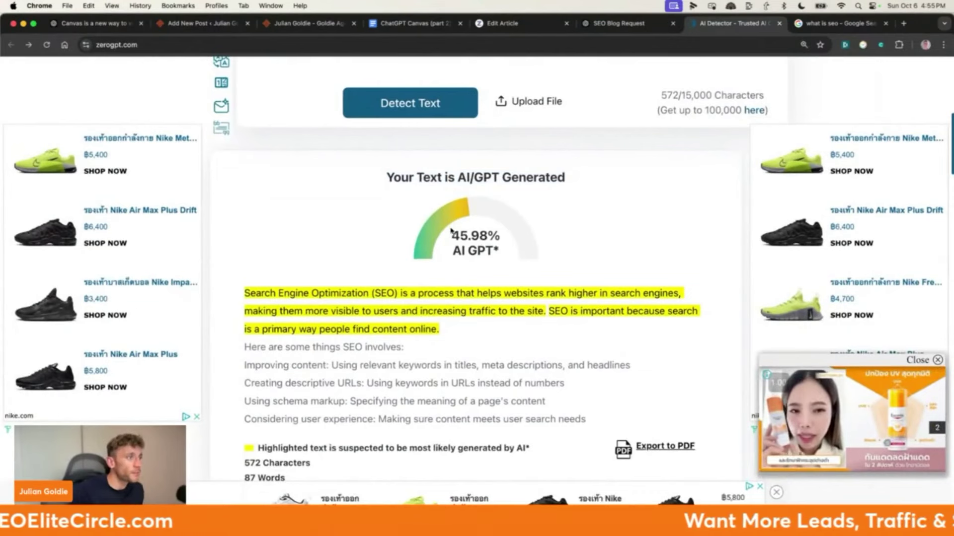
{"action": "left_click_drag", "start_coordinate": [451, 231], "coordinate": [509, 246]}
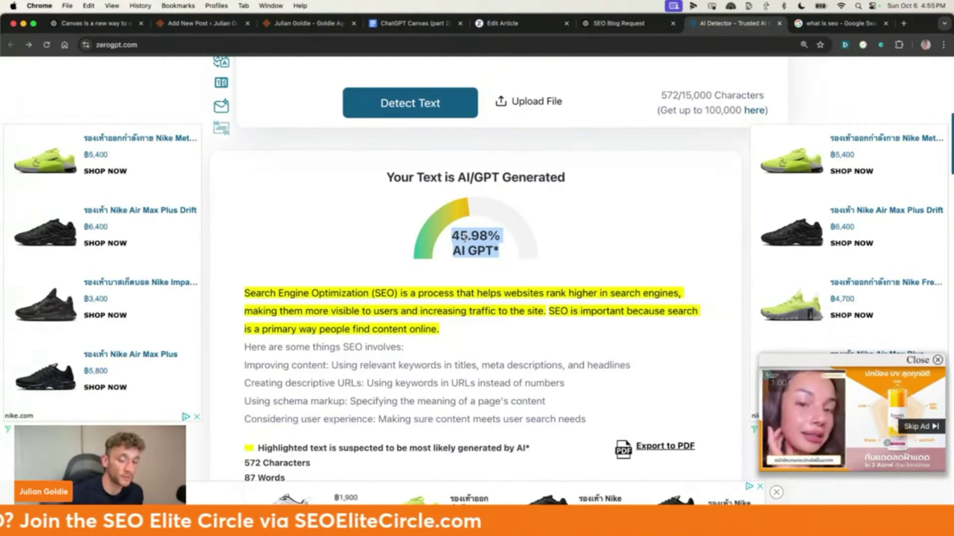
Open The SEO Elite Circle community on Skool in place of ZeroGPT and go to its About page.
{"action": "scroll", "coordinate": [496, 149], "scroll_direction": "up", "scroll_amount": 10}
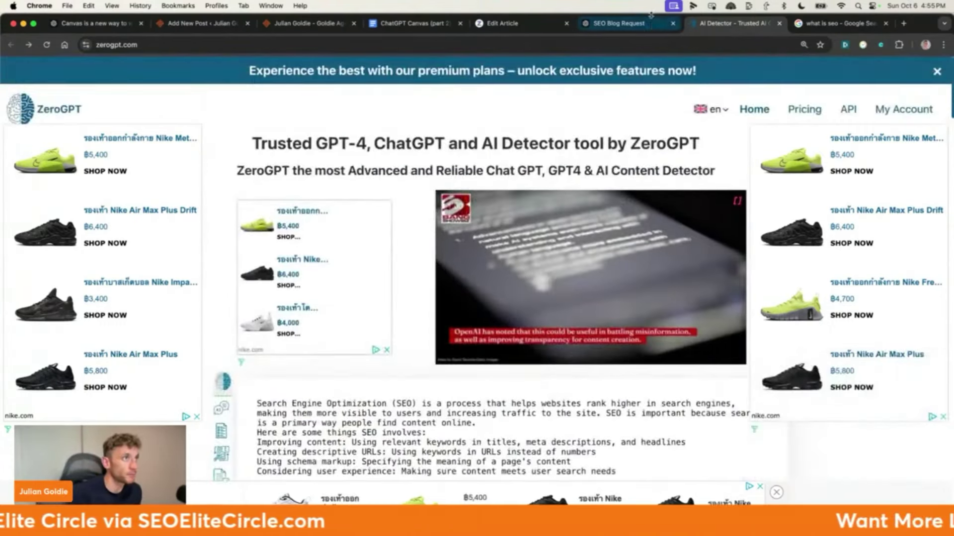
{"action": "left_click", "coordinate": [661, 44]}
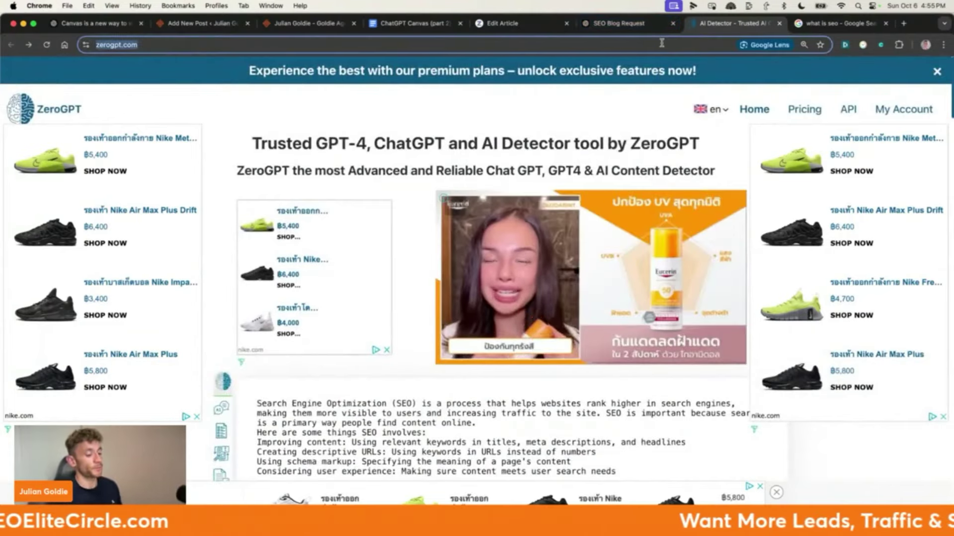
{"action": "type", "text": "sk"}
{"action": "key", "text": "Return"}
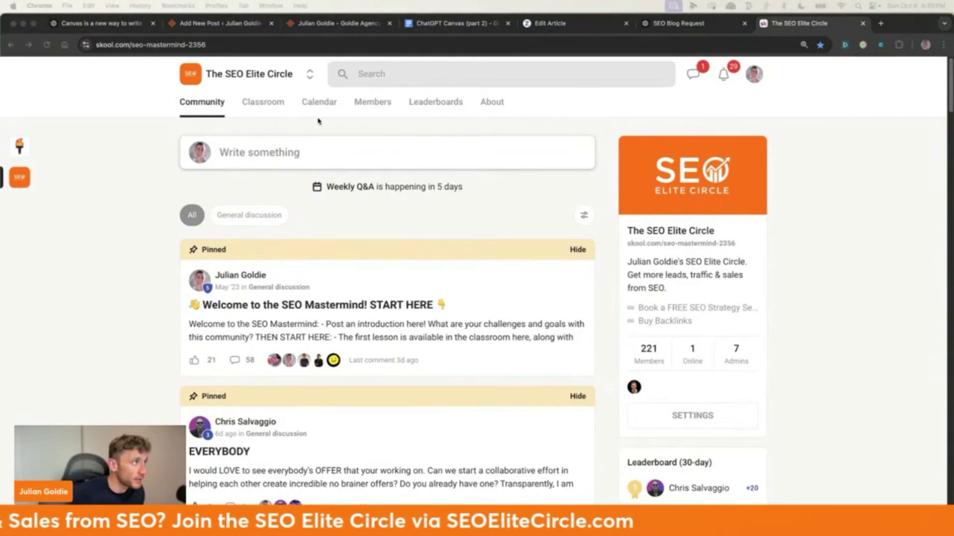
{"action": "left_click", "coordinate": [499, 105]}
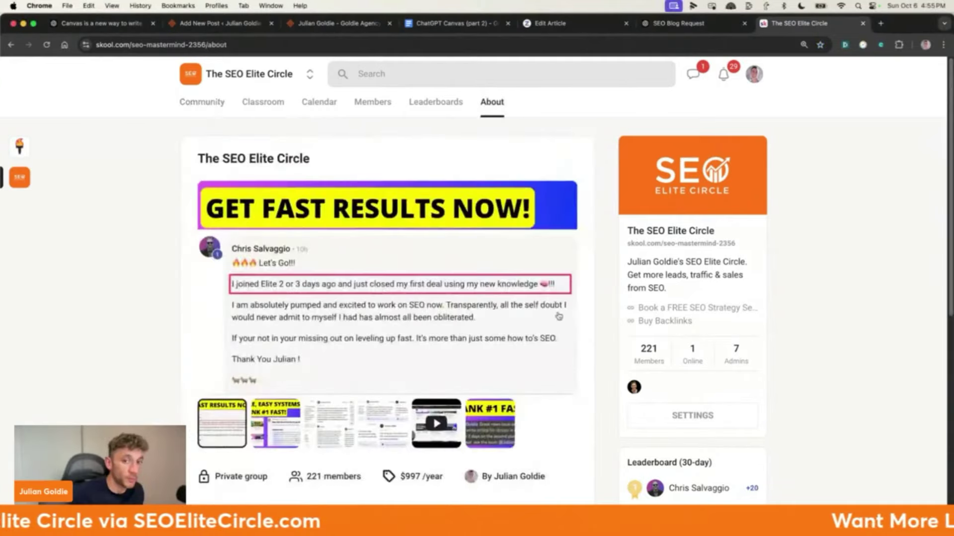
View the "GET FAST RESULTS NOW!" testimonial image at full size and close it.
{"action": "scroll", "coordinate": [308, 340], "scroll_direction": "down", "scroll_amount": 1}
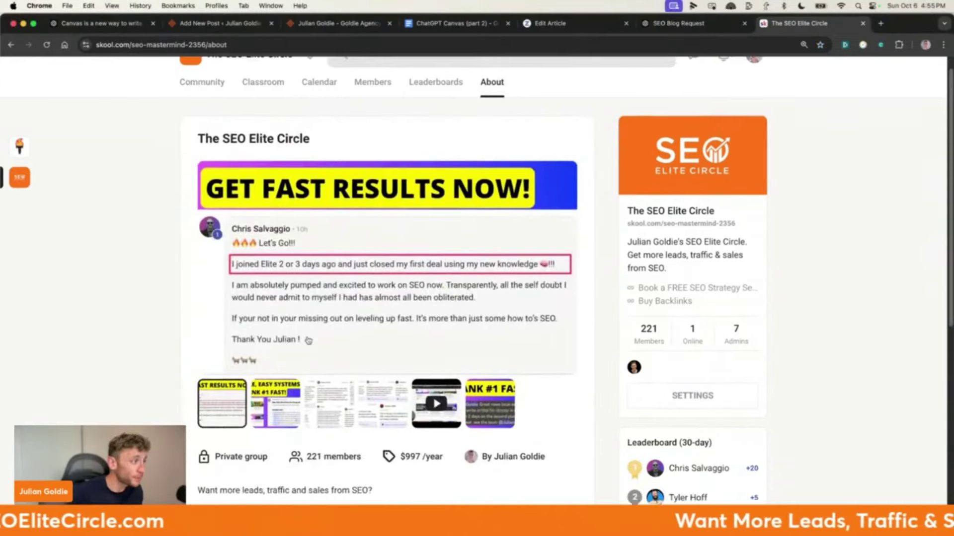
{"action": "left_click", "coordinate": [266, 248]}
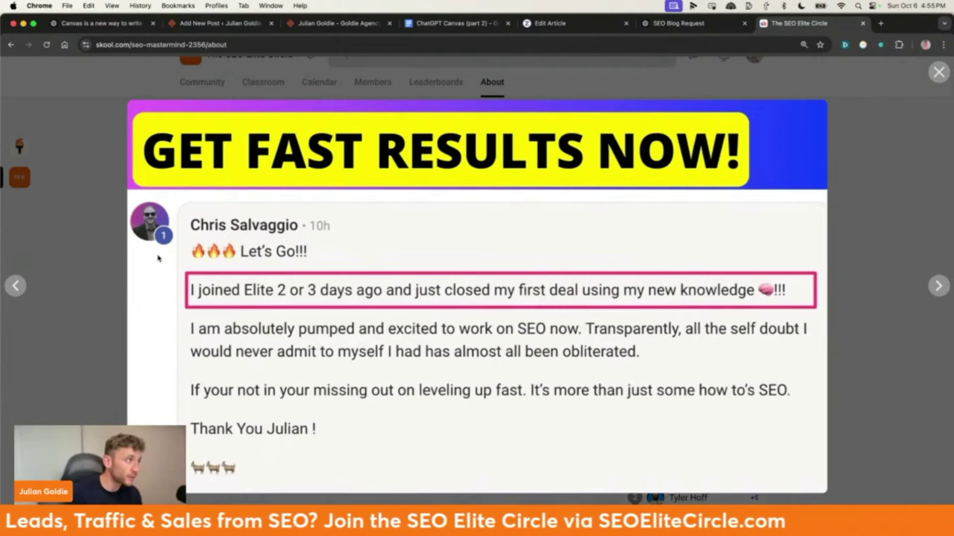
{"action": "left_click", "coordinate": [124, 288]}
{"action": "scroll", "coordinate": [316, 176], "scroll_direction": "up", "scroll_amount": 1}
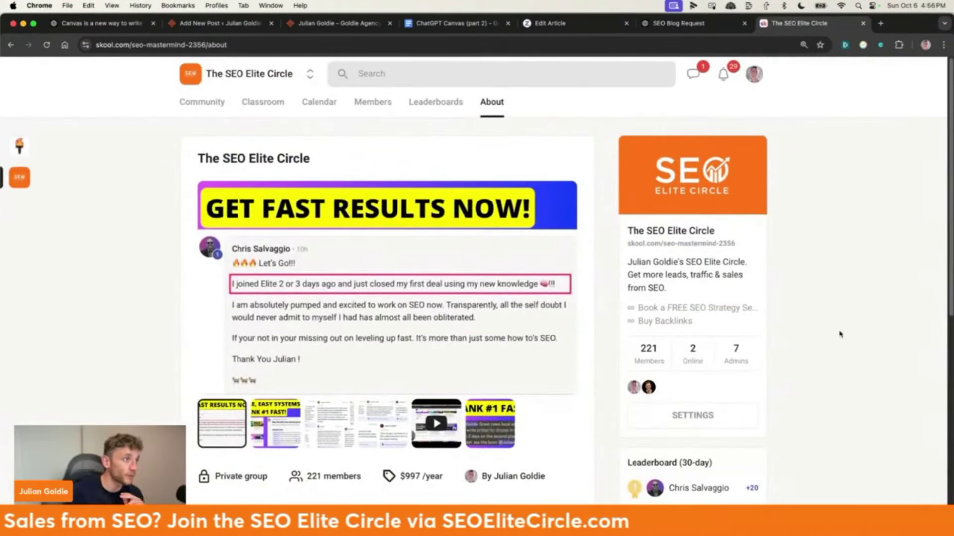
Browse the About page's gallery at full size, starting from the "SIMPLE, EASY SYSTEMS TO RANK #1 FAST!" image, and close it.
{"action": "left_click", "coordinate": [268, 403]}
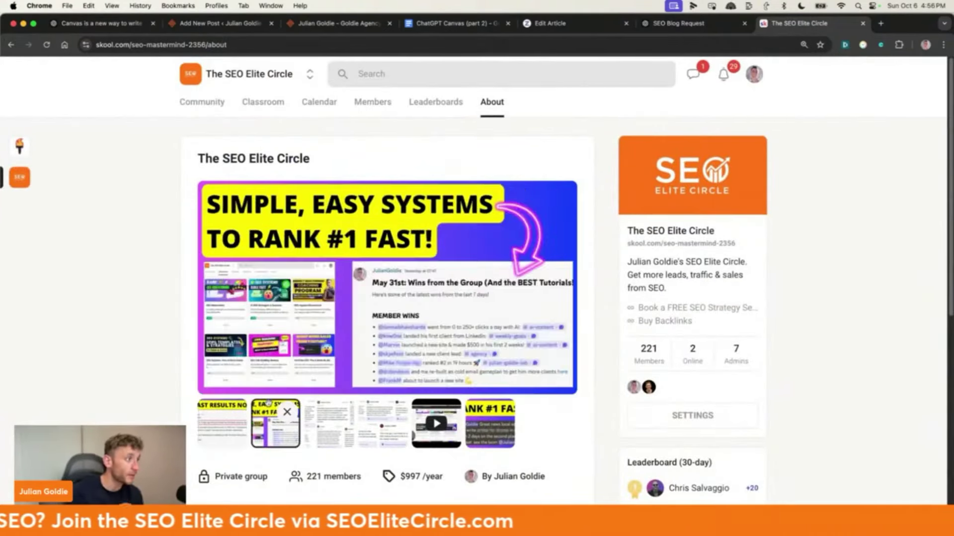
{"action": "left_click", "coordinate": [428, 253]}
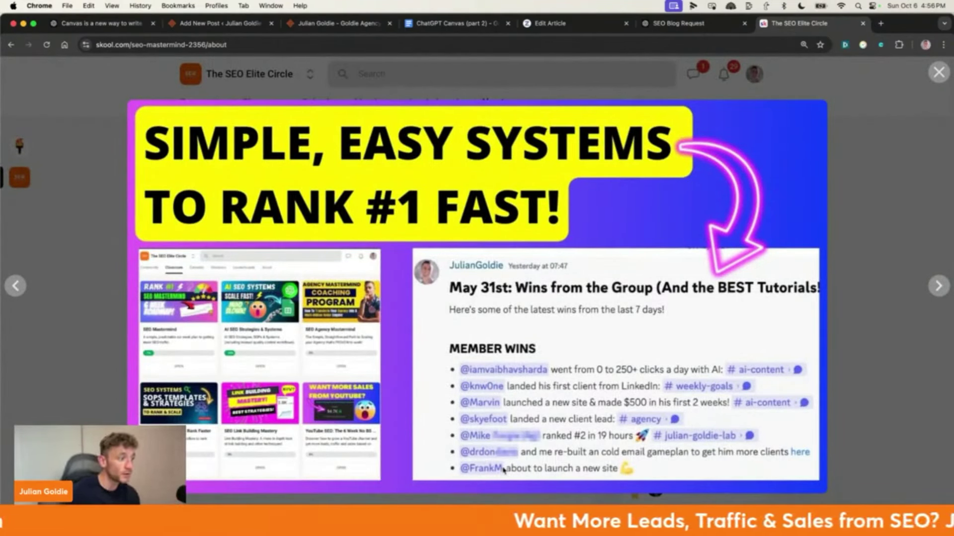
{"action": "key", "text": "Right"}
{"action": "left_click", "coordinate": [938, 286]}
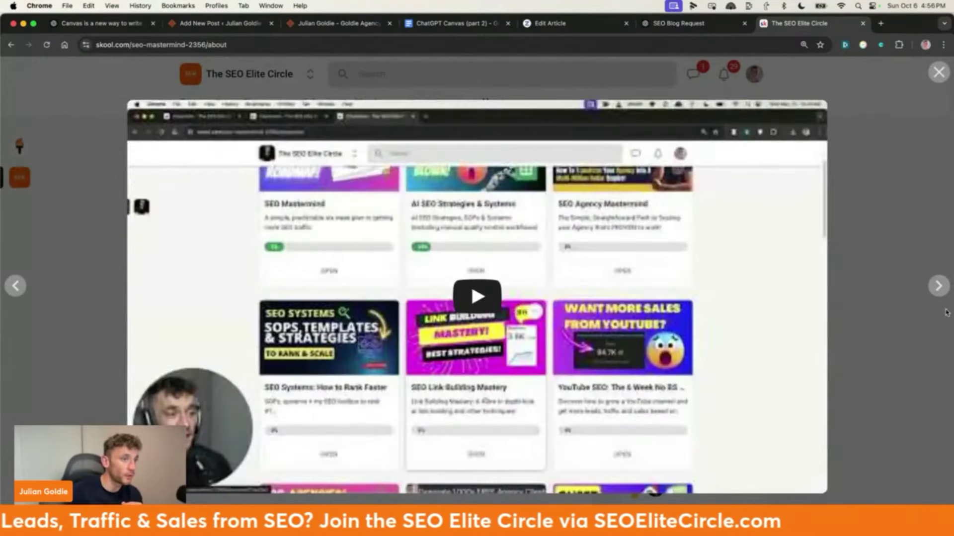
{"action": "left_click", "coordinate": [940, 290]}
{"action": "left_click", "coordinate": [941, 292]}
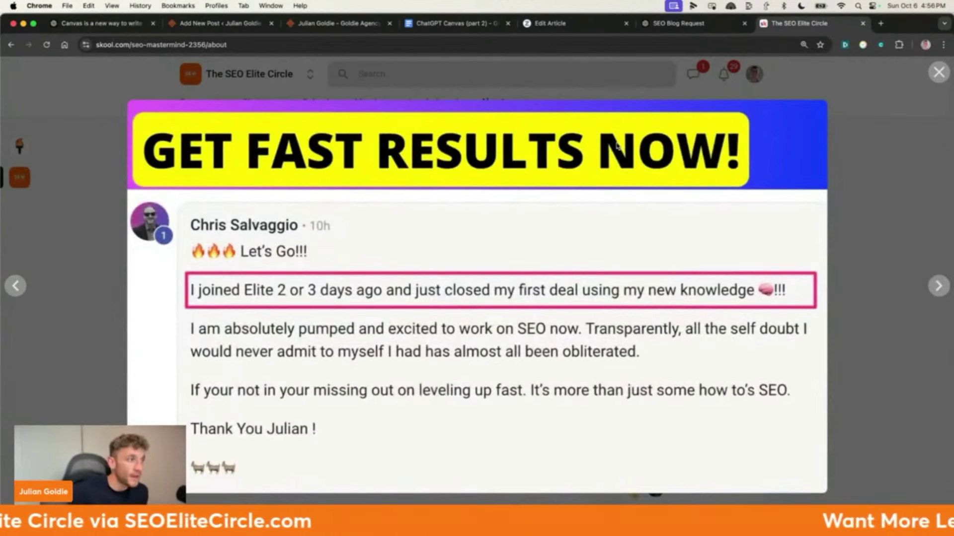
{"action": "key", "text": "Escape"}
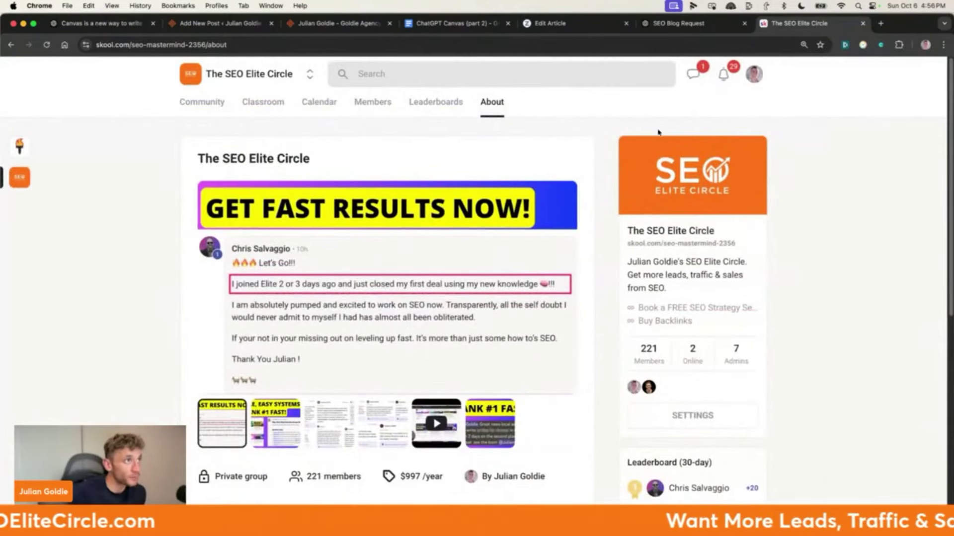
Look through the numbered SEO prompts in the ChatGPT Canvas (part 2) document.
{"action": "left_click", "coordinate": [452, 23]}
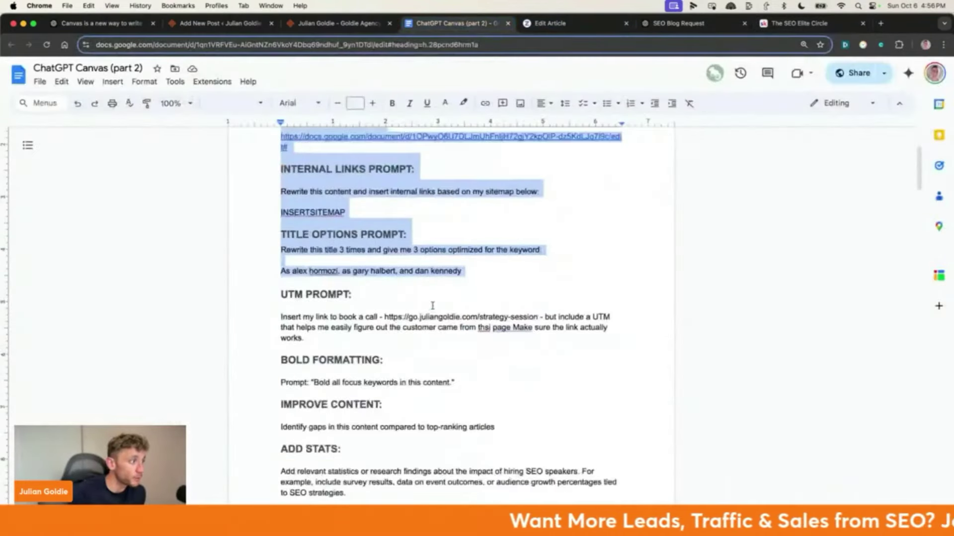
{"action": "scroll", "coordinate": [433, 306], "scroll_direction": "down", "scroll_amount": 15}
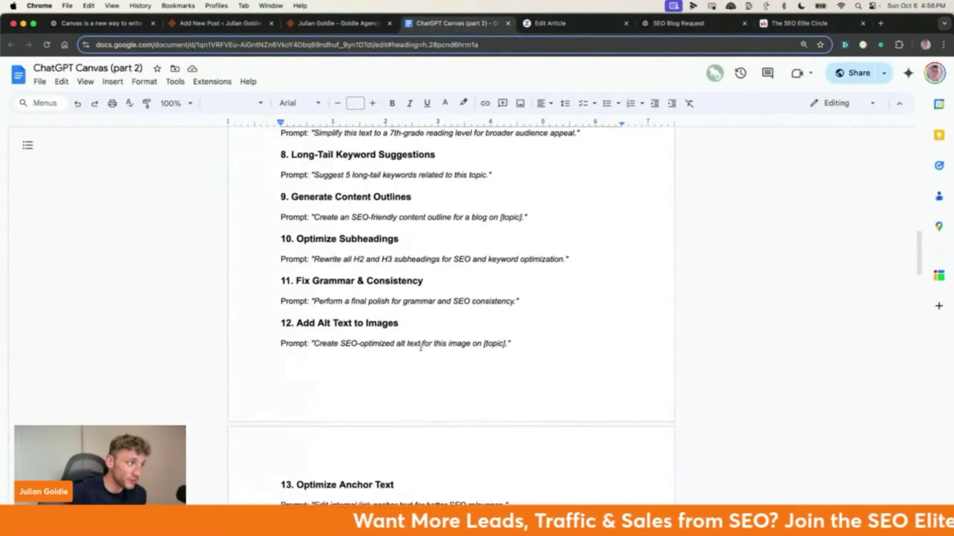
{"action": "scroll", "coordinate": [422, 347], "scroll_direction": "down", "scroll_amount": 20}
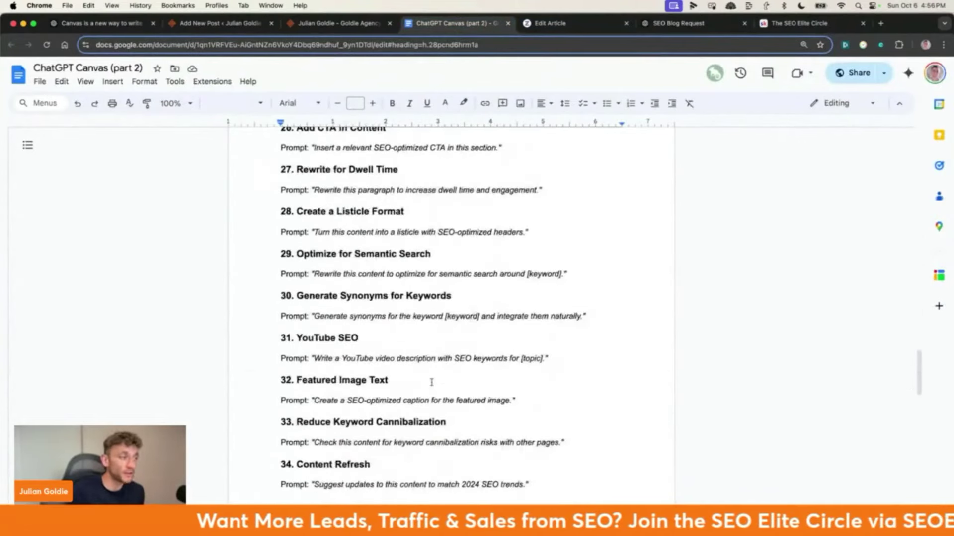
{"action": "scroll", "coordinate": [427, 388], "scroll_direction": "down", "scroll_amount": 12}
{"action": "scroll", "coordinate": [373, 363], "scroll_direction": "up", "scroll_amount": 20}
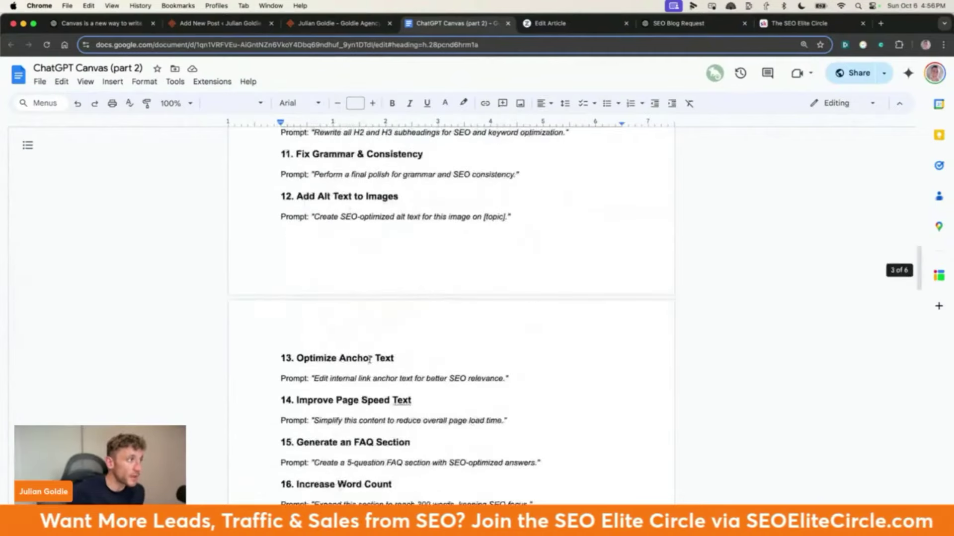
Open go.juliangoldie.com/strategy-session in a new browser tab and enlarge the page view by two zoom levels.
{"action": "scroll", "coordinate": [369, 359], "scroll_direction": "up", "scroll_amount": 20}
{"action": "left_click", "coordinate": [461, 302]}
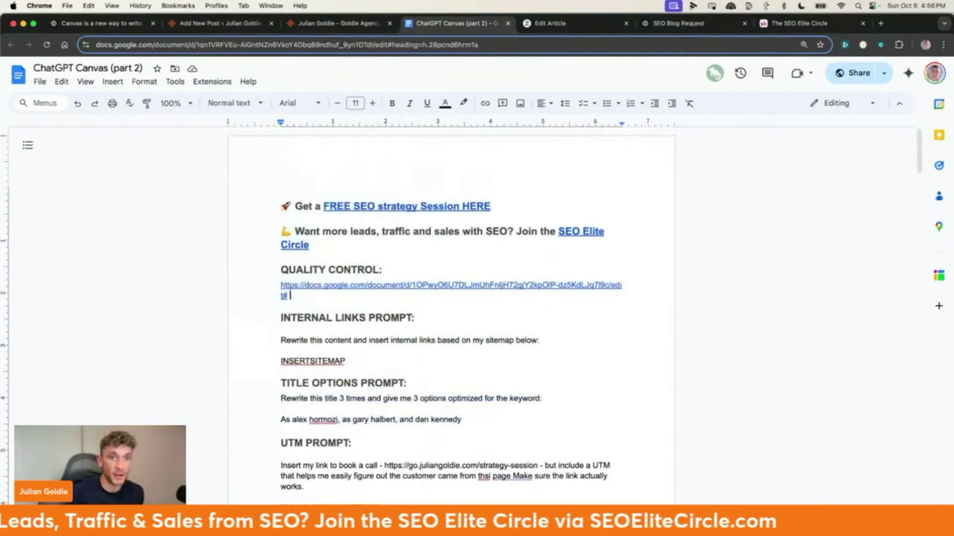
{"action": "key", "text": "super+t"}
{"action": "type", "text": "go.juliangoldie.com/strategy-session"}
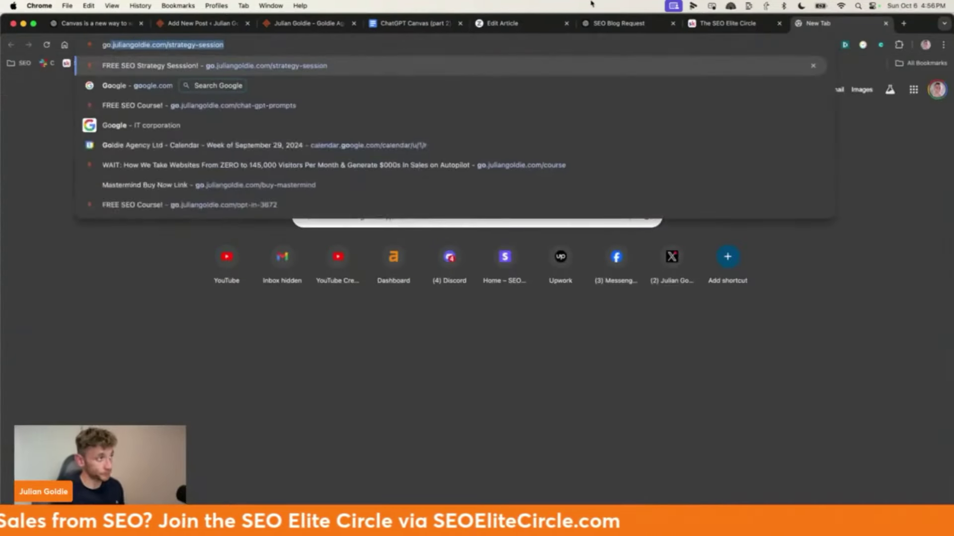
{"action": "key", "text": "Return"}
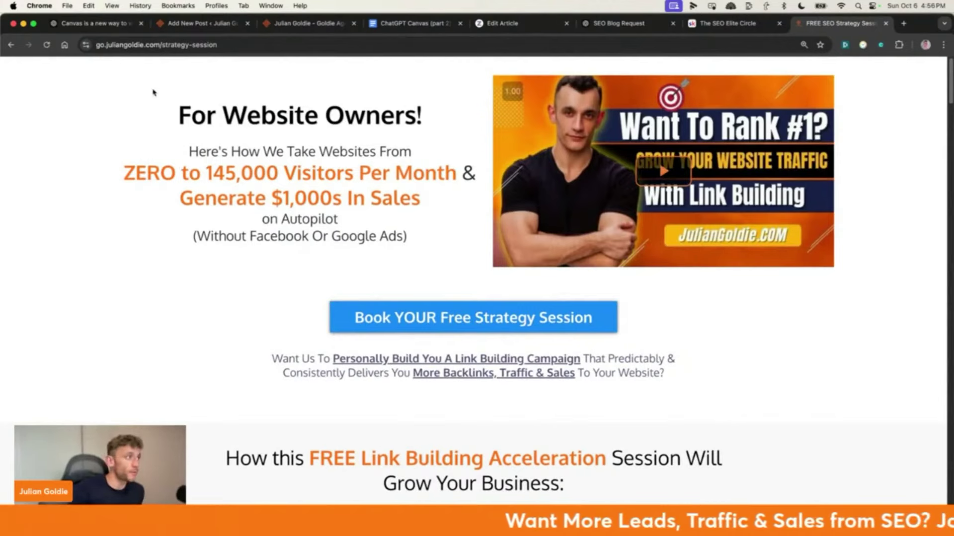
{"action": "key", "text": "super+plus"}
{"action": "key", "text": "super+plus"}
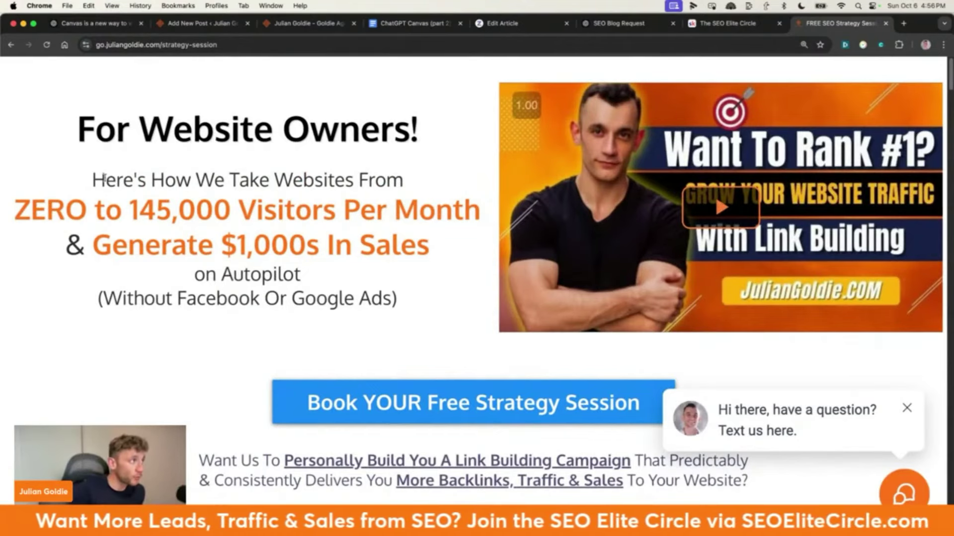
Highlight the opening "For Website Owners!" headline and the pitch text below it on the strategy session page.
{"action": "left_click_drag", "start_coordinate": [86, 182], "coordinate": [413, 255]}
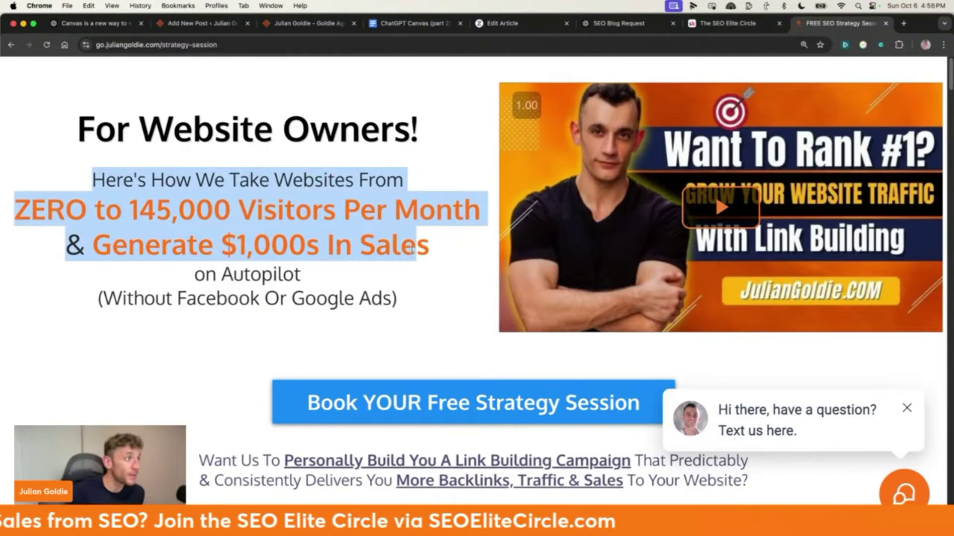
{"action": "left_click", "coordinate": [331, 228]}
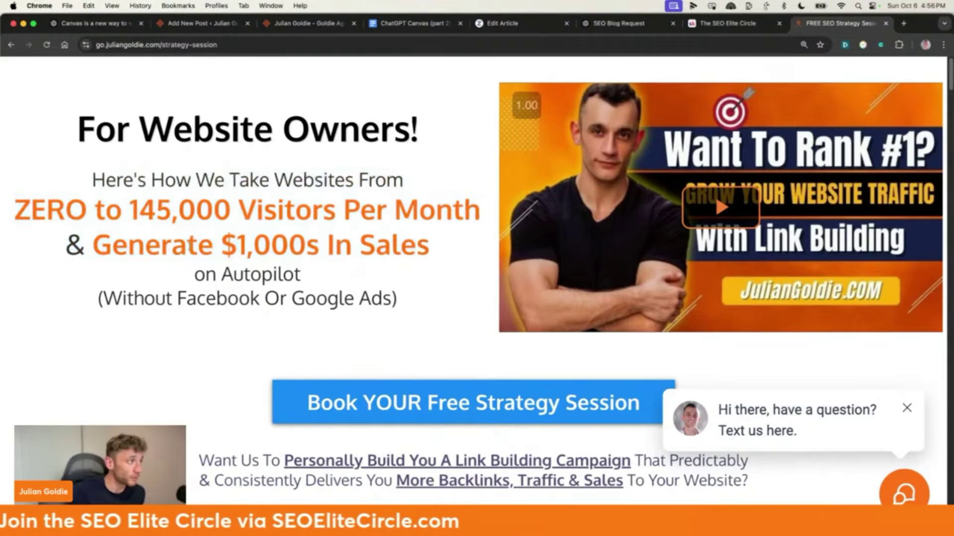
{"action": "left_click_drag", "start_coordinate": [84, 121], "coordinate": [426, 305]}
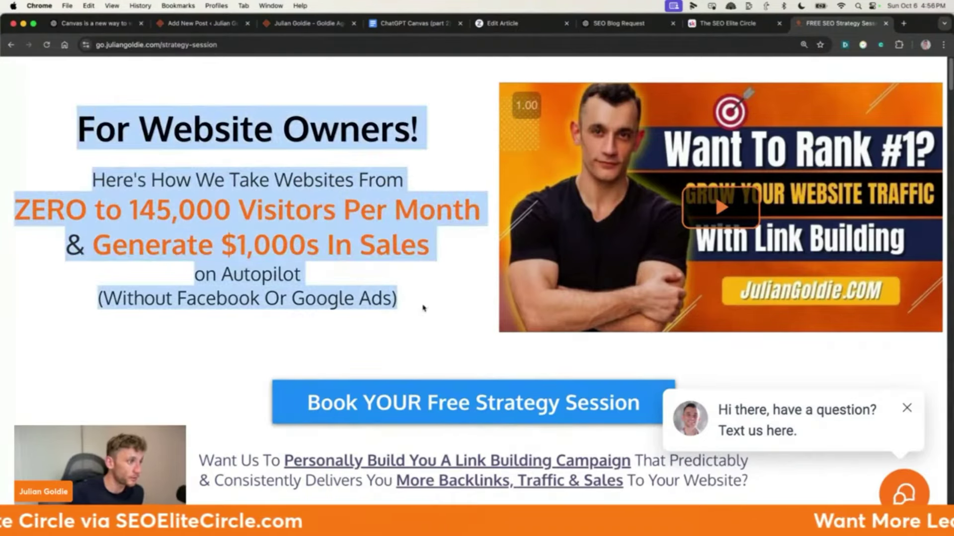
Review the "How this FREE Link Building Acceleration Session Will Grow Your Business" section, highlighting its heading and several of the numbered benefits.
{"action": "scroll", "coordinate": [443, 296], "scroll_direction": "down", "scroll_amount": 5}
{"action": "scroll", "coordinate": [356, 280], "scroll_direction": "down", "scroll_amount": 5}
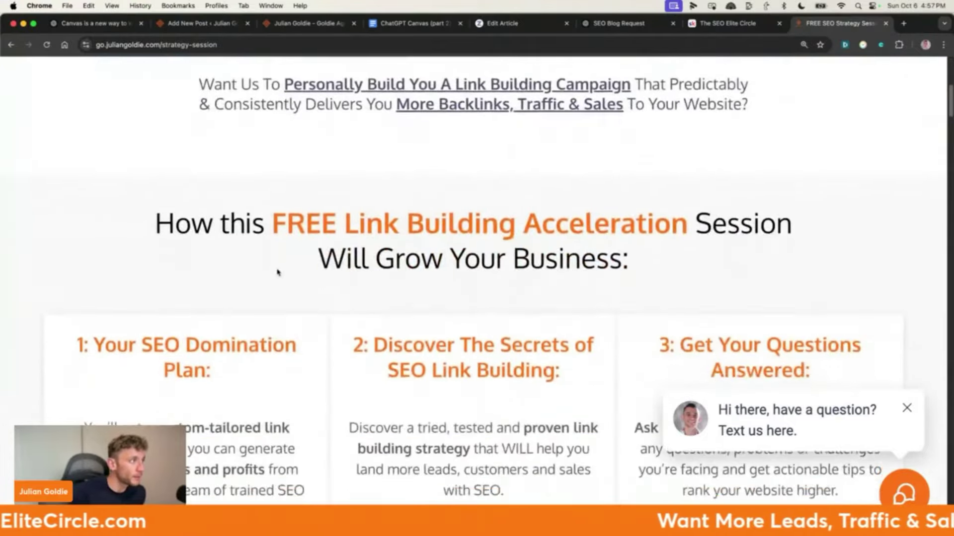
{"action": "left_click_drag", "start_coordinate": [138, 119], "coordinate": [622, 164]}
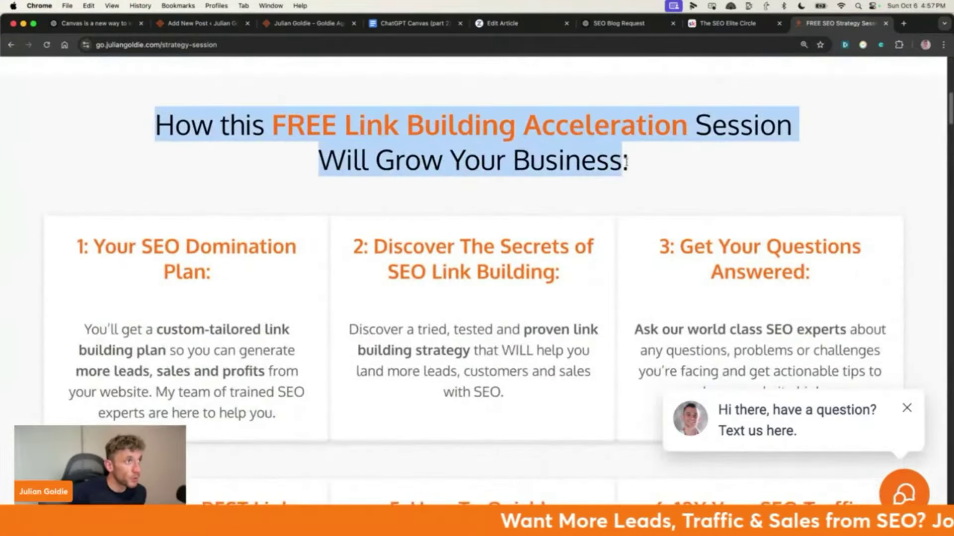
{"action": "scroll", "coordinate": [265, 191], "scroll_direction": "down", "scroll_amount": 2}
{"action": "scroll", "coordinate": [194, 169], "scroll_direction": "up", "scroll_amount": 1}
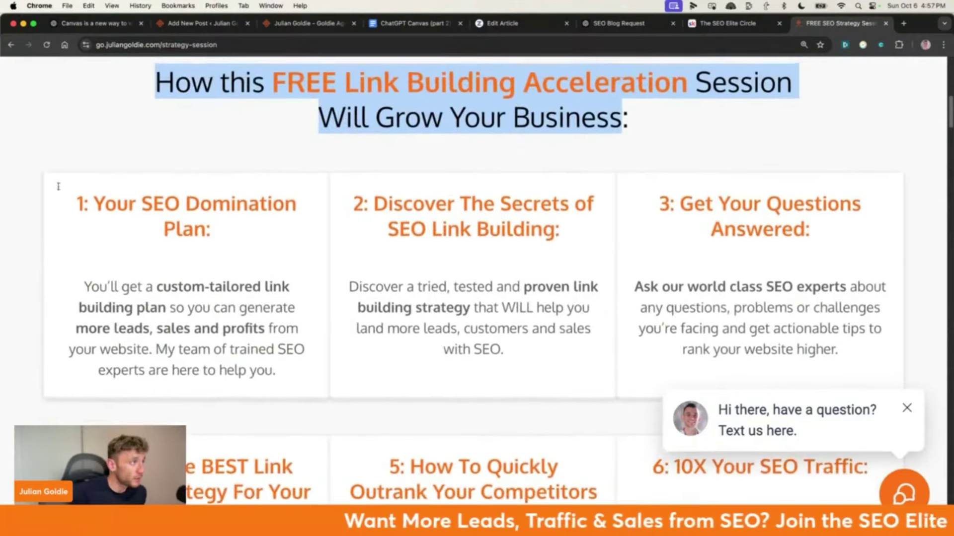
{"action": "left_click_drag", "start_coordinate": [59, 188], "coordinate": [301, 236]}
{"action": "left_click_drag", "start_coordinate": [313, 195], "coordinate": [609, 233]}
{"action": "left_click", "coordinate": [497, 203]}
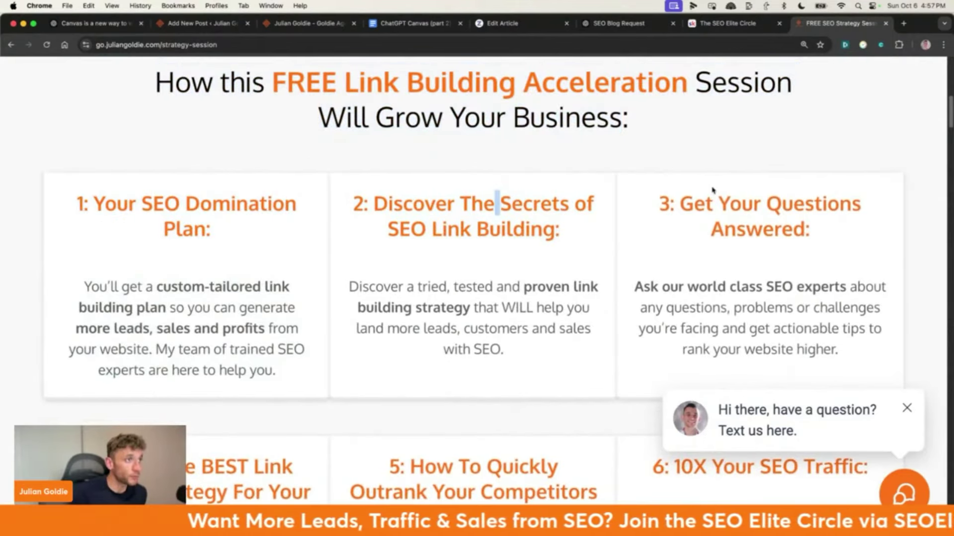
{"action": "left_click_drag", "start_coordinate": [656, 191], "coordinate": [871, 235]}
{"action": "scroll", "coordinate": [794, 244], "scroll_direction": "down", "scroll_amount": 1}
{"action": "scroll", "coordinate": [793, 245], "scroll_direction": "down", "scroll_amount": 5}
{"action": "left_click_drag", "start_coordinate": [164, 326], "coordinate": [224, 289]}
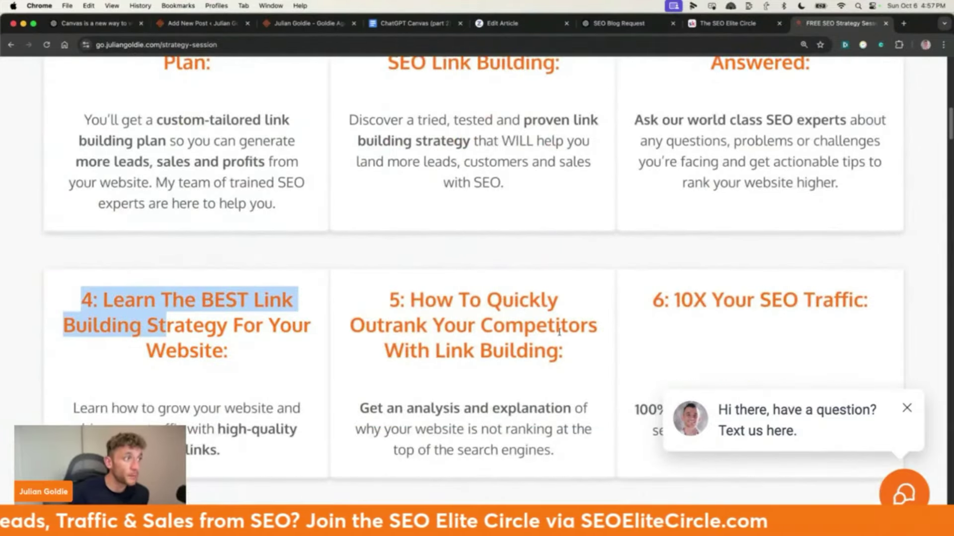
{"action": "scroll", "coordinate": [534, 365], "scroll_direction": "up", "scroll_amount": 7}
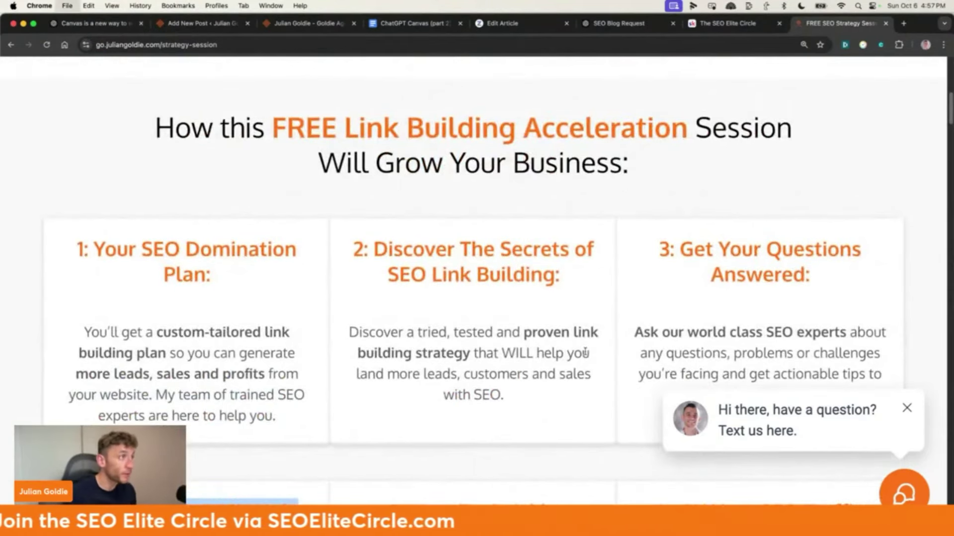
Open The AI SEO Accelerator Facebook group in a new browser tab.
{"action": "key", "text": "cmd+t"}
{"action": "type", "text": "facebook"}
{"action": "key", "text": "Down"}
{"action": "key", "text": "Return"}
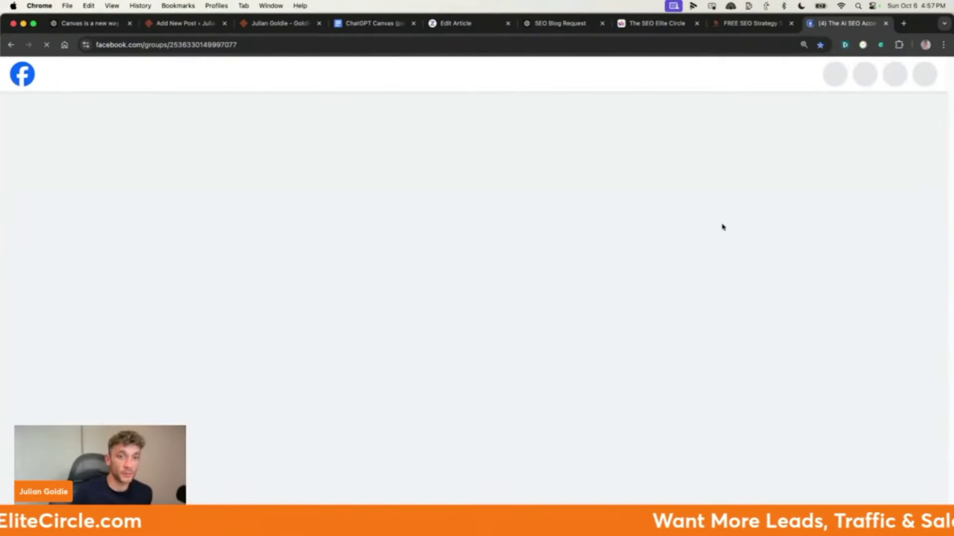
Look through the posts in The AI SEO Accelerator group's discussion feed, including the livestream and FREE SEO MASTERMIND posts.
{"action": "scroll", "coordinate": [551, 348], "scroll_direction": "down", "scroll_amount": 4}
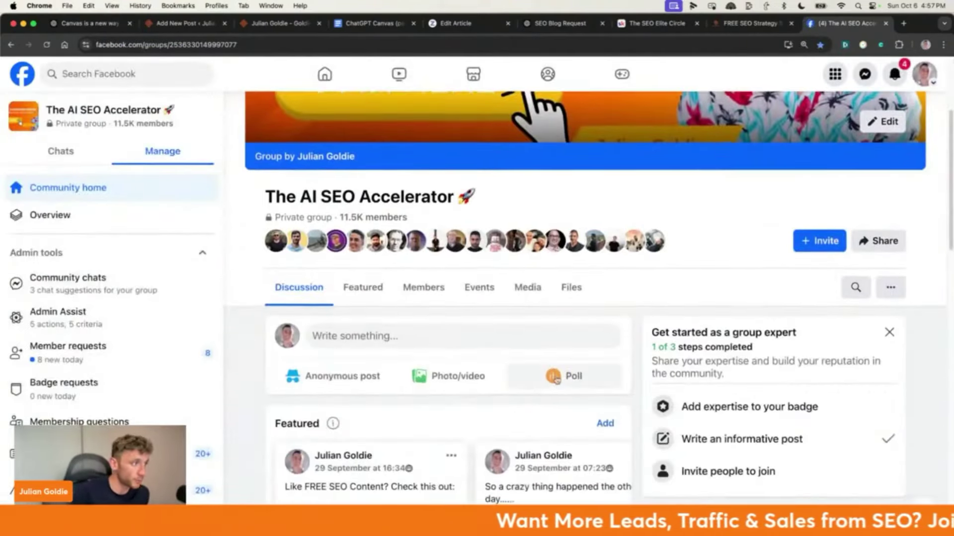
{"action": "scroll", "coordinate": [557, 381], "scroll_direction": "down", "scroll_amount": 8}
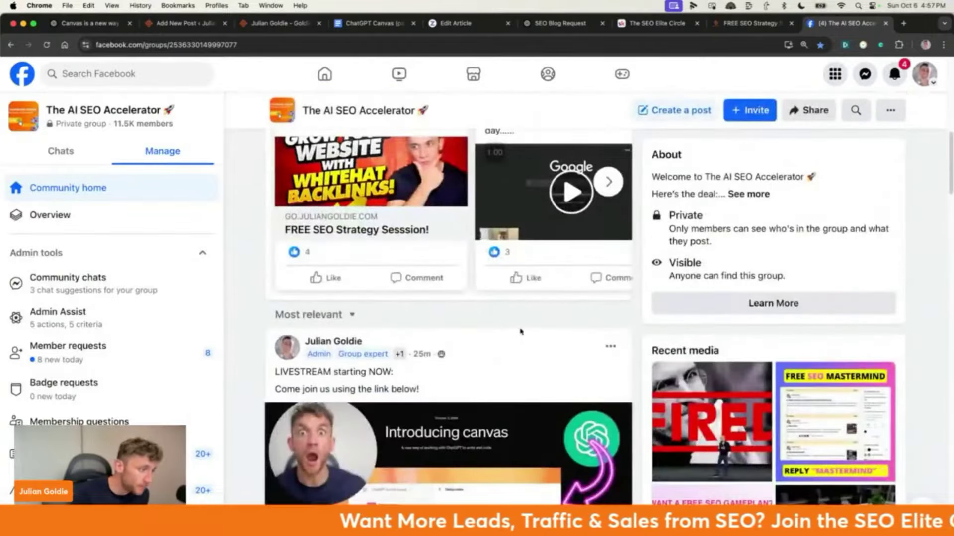
{"action": "scroll", "coordinate": [558, 383], "scroll_direction": "down", "scroll_amount": 10}
{"action": "scroll", "coordinate": [315, 173], "scroll_direction": "up", "scroll_amount": 6}
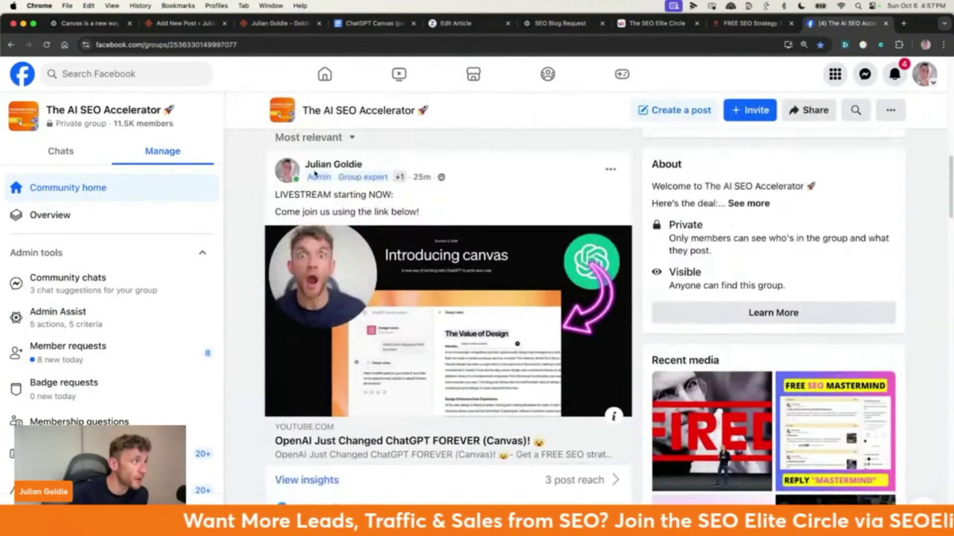
{"action": "scroll", "coordinate": [491, 229], "scroll_direction": "down", "scroll_amount": 5}
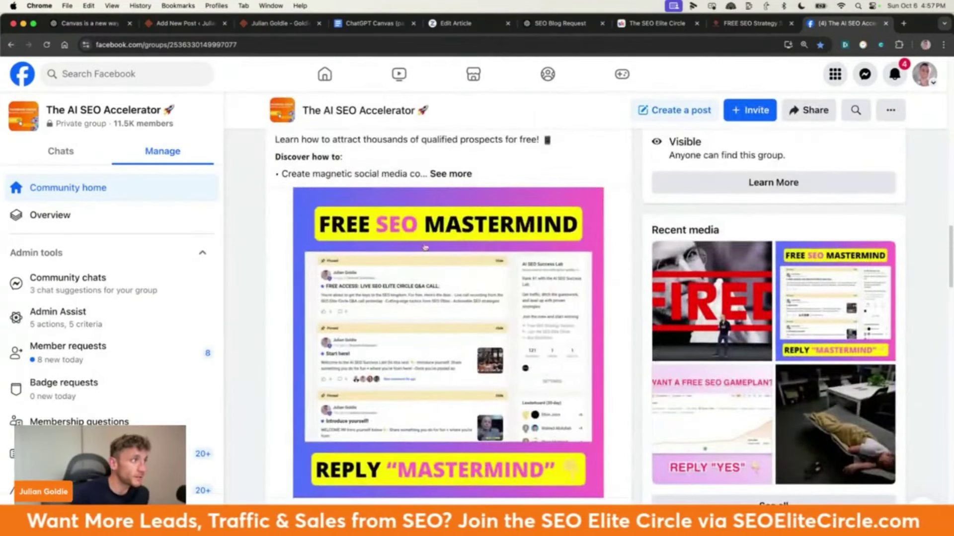
{"action": "scroll", "coordinate": [447, 342], "scroll_direction": "down", "scroll_amount": 6}
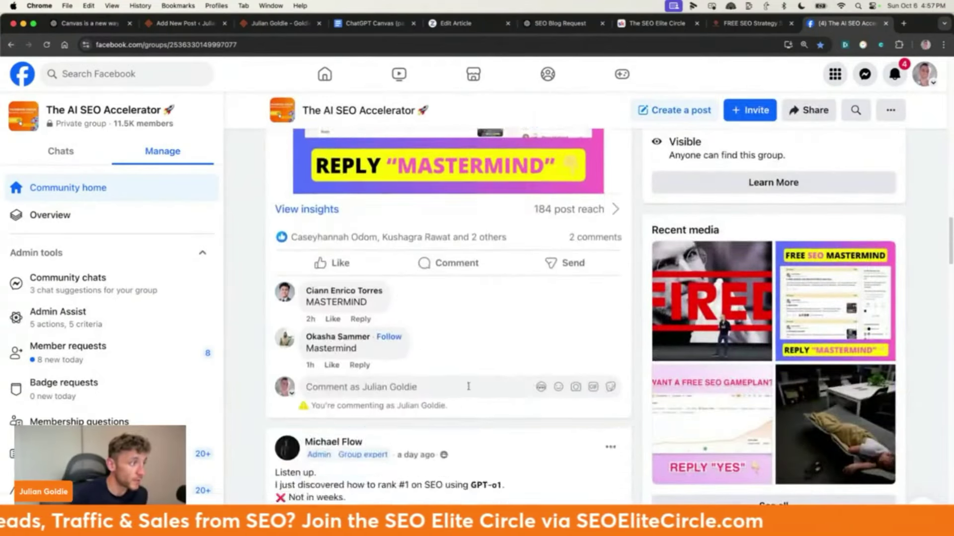
{"action": "scroll", "coordinate": [468, 386], "scroll_direction": "down", "scroll_amount": 15}
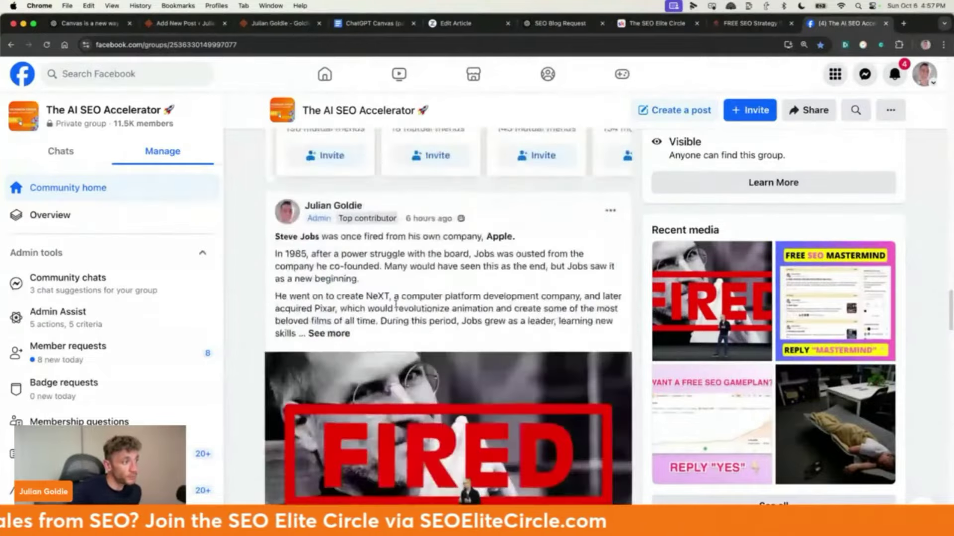
{"action": "scroll", "coordinate": [396, 304], "scroll_direction": "down", "scroll_amount": 10}
{"action": "scroll", "coordinate": [388, 268], "scroll_direction": "up", "scroll_amount": 20}
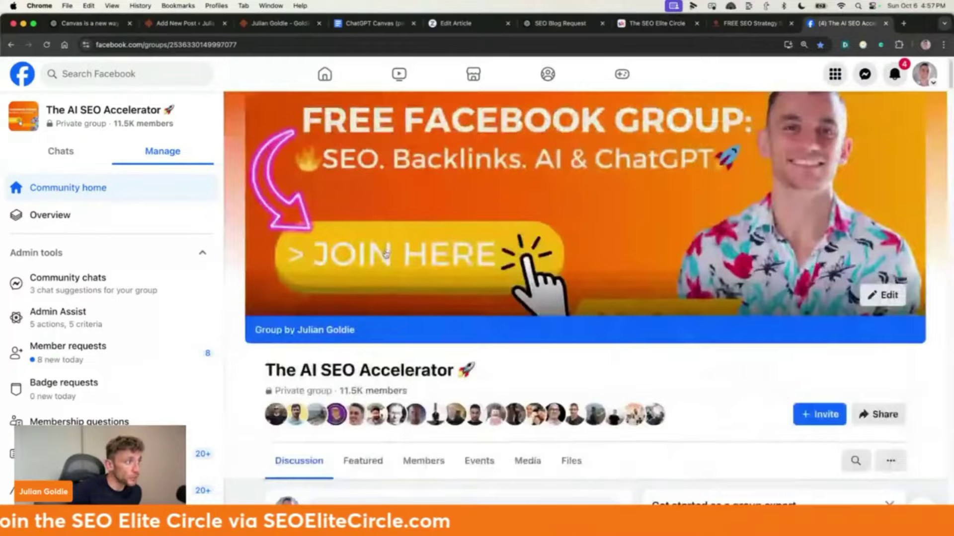
{"action": "scroll", "coordinate": [386, 253], "scroll_direction": "down", "scroll_amount": 20}
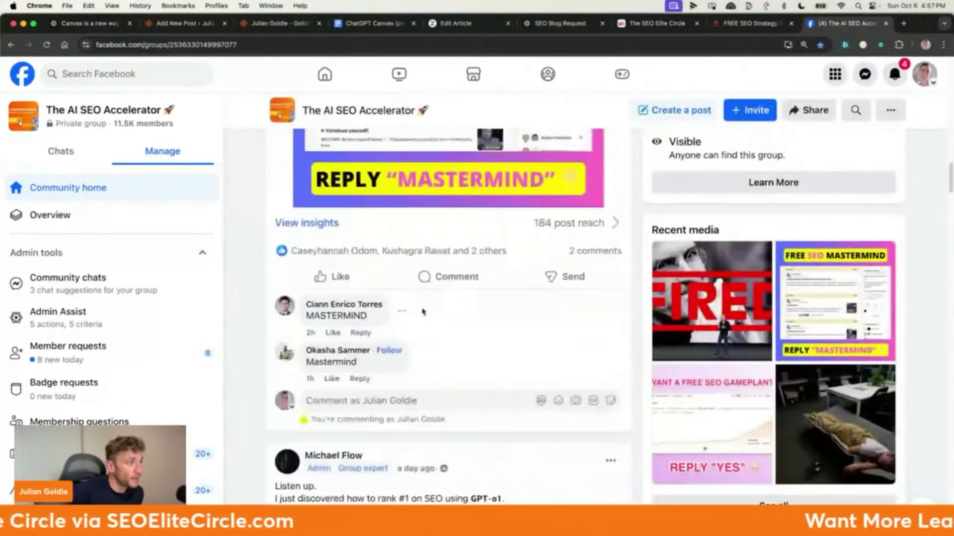
{"action": "scroll", "coordinate": [422, 311], "scroll_direction": "down", "scroll_amount": 20}
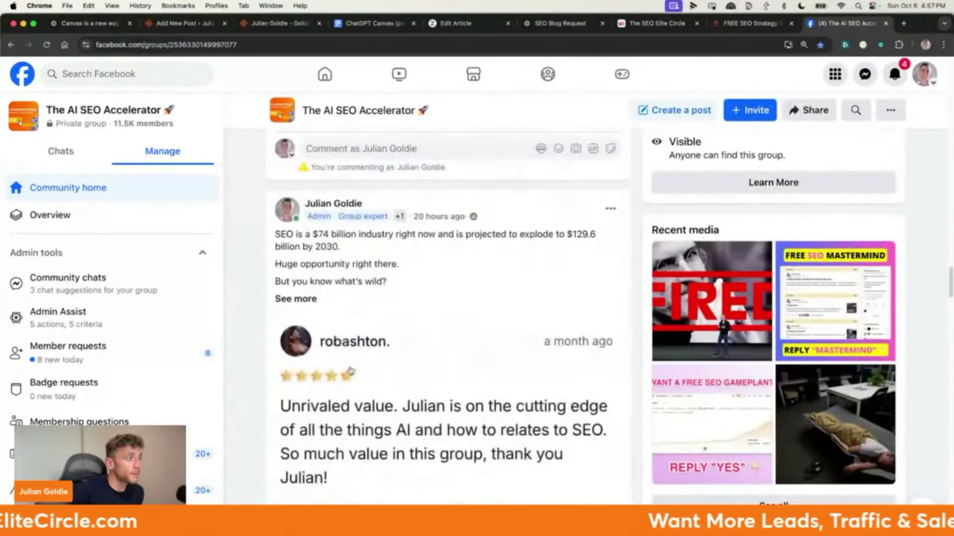
View the five-star "Unrivaled value" testimonial image from the group feed at full size and close it.
{"action": "scroll", "coordinate": [350, 372], "scroll_direction": "down", "scroll_amount": 3}
{"action": "left_click", "coordinate": [445, 290]}
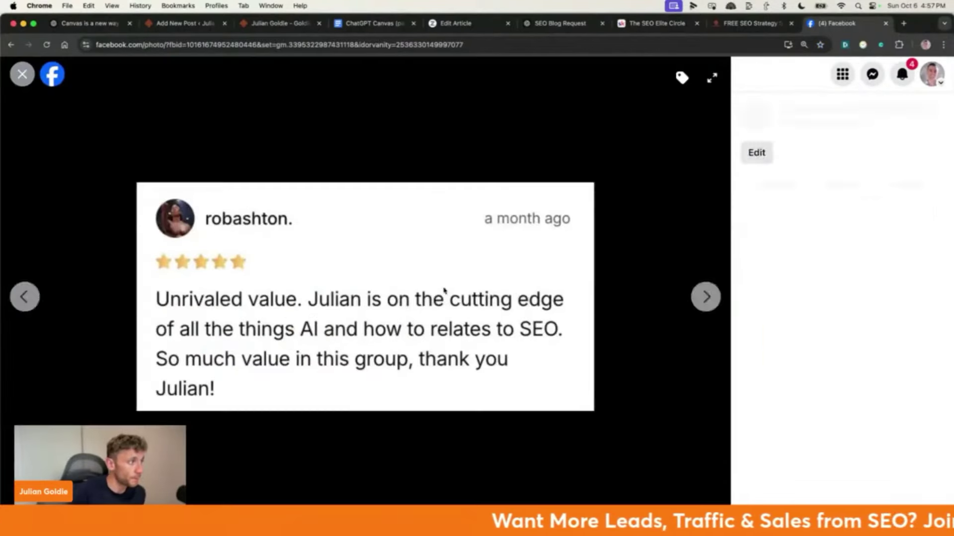
{"action": "left_click", "coordinate": [22, 74]}
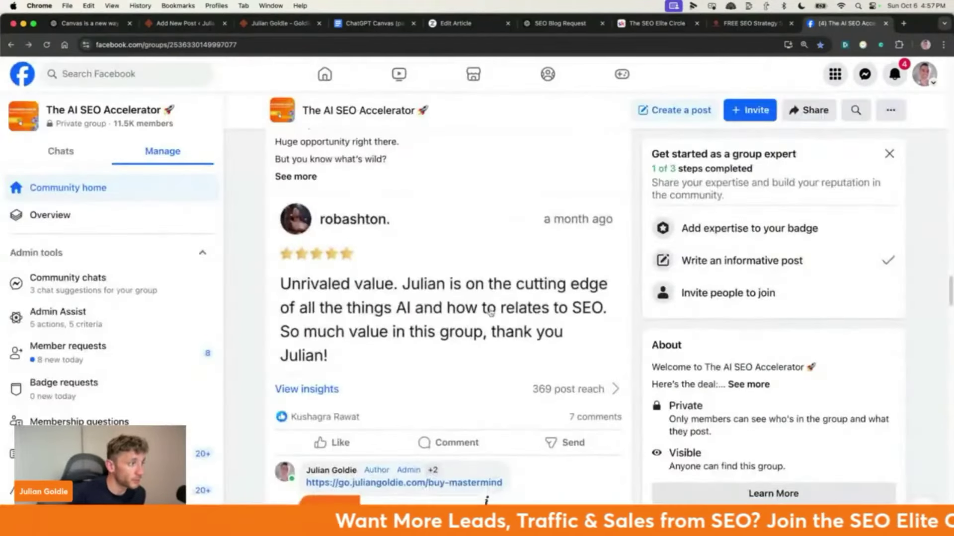
Read the comments on the testimonial post, viewing the attached organic traffic chart at full size and closing it.
{"action": "scroll", "coordinate": [576, 303], "scroll_direction": "down", "scroll_amount": 3}
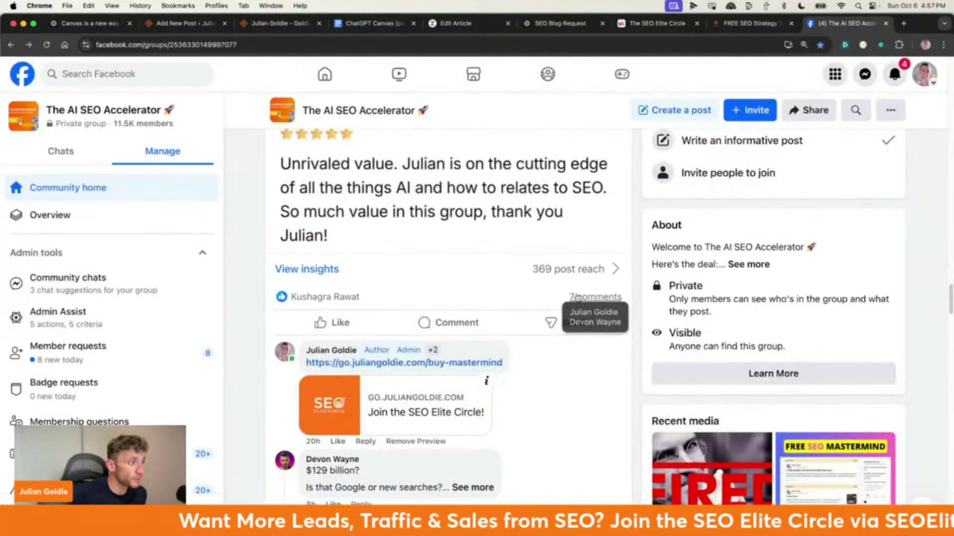
{"action": "left_click", "coordinate": [577, 296]}
{"action": "scroll", "coordinate": [394, 238], "scroll_direction": "down", "scroll_amount": 4}
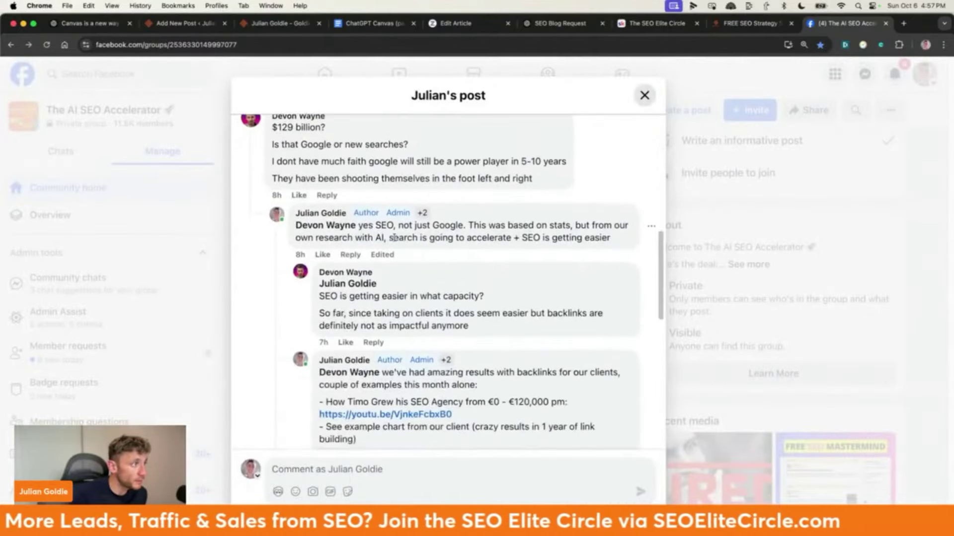
{"action": "scroll", "coordinate": [394, 238], "scroll_direction": "down", "scroll_amount": 4}
{"action": "left_click", "coordinate": [413, 273]}
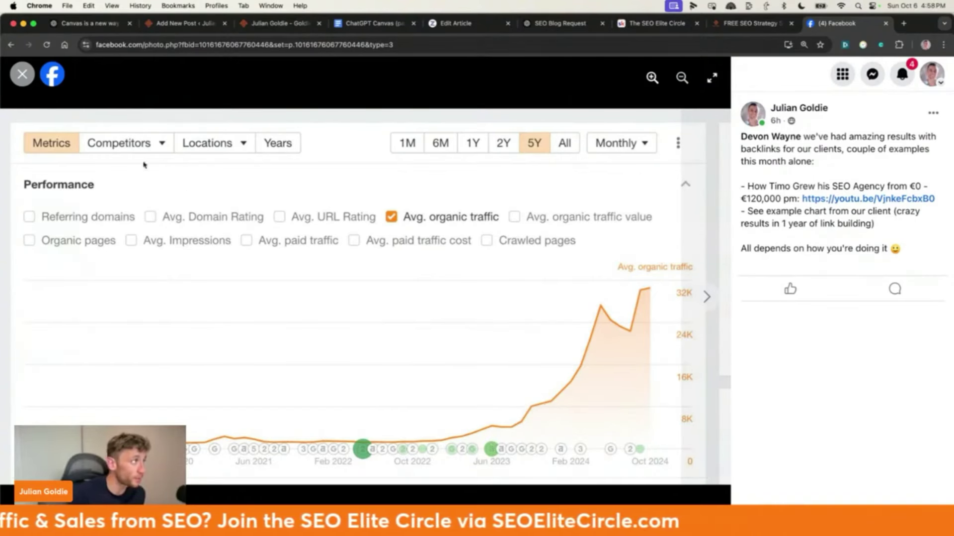
{"action": "left_click", "coordinate": [16, 85]}
{"action": "scroll", "coordinate": [444, 358], "scroll_direction": "down", "scroll_amount": 10}
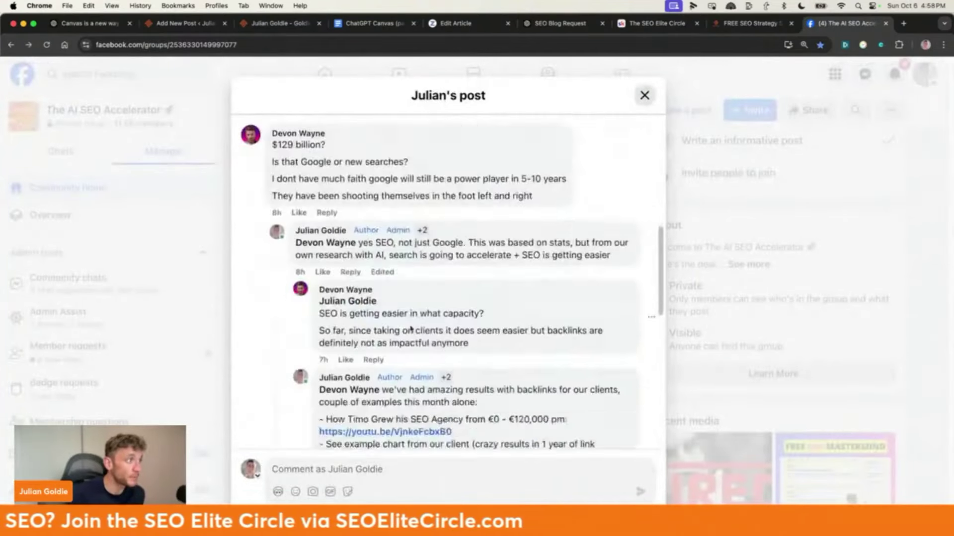
{"action": "scroll", "coordinate": [446, 359], "scroll_direction": "down", "scroll_amount": 3}
Highlight the FREE Link Building Acceleration Session heading on the strategy session page again and return to the Facebook post's comments.
{"action": "key", "text": "ctrl+shift+Tab"}
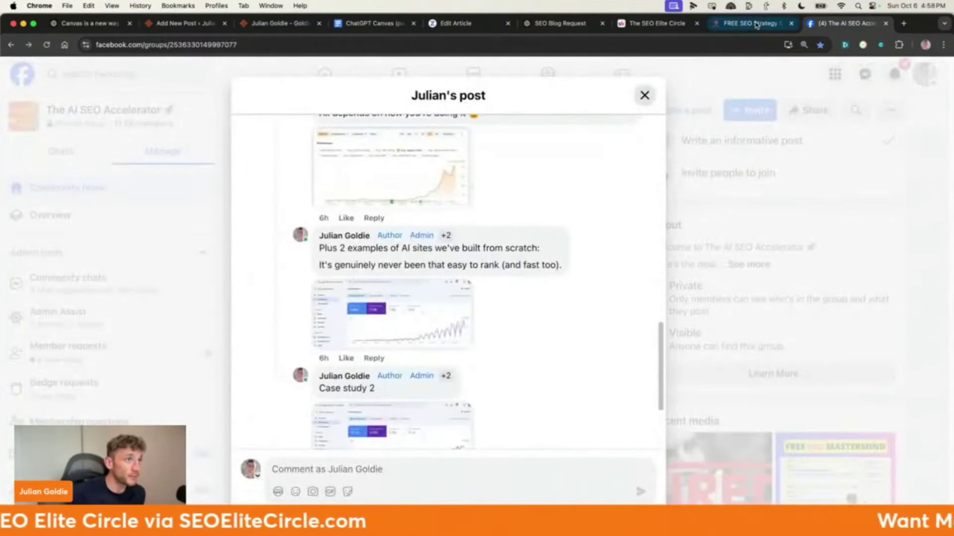
{"action": "scroll", "coordinate": [411, 325], "scroll_direction": "up", "scroll_amount": 1}
{"action": "left_click_drag", "start_coordinate": [159, 149], "coordinate": [608, 232]}
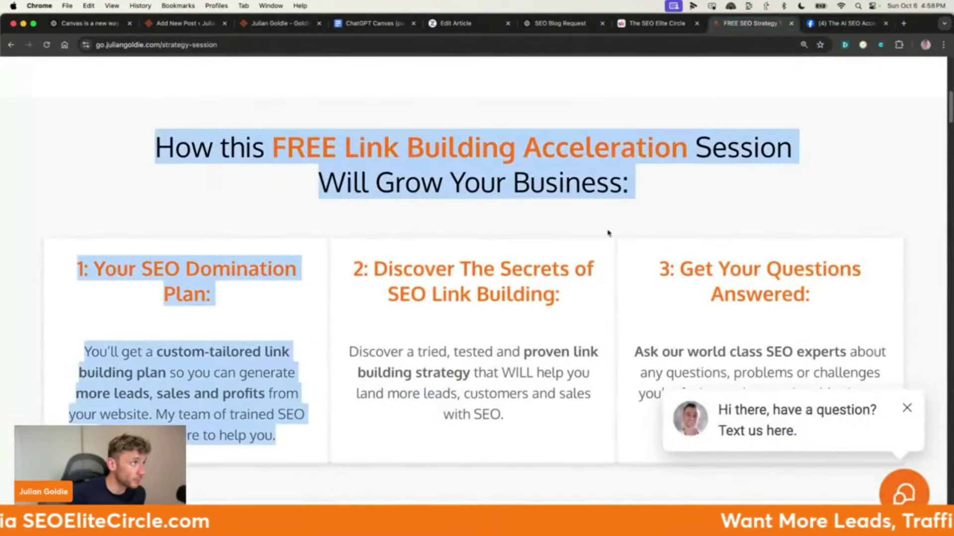
{"action": "scroll", "coordinate": [383, 229], "scroll_direction": "up", "scroll_amount": 10}
{"action": "key", "text": "ctrl+Tab"}
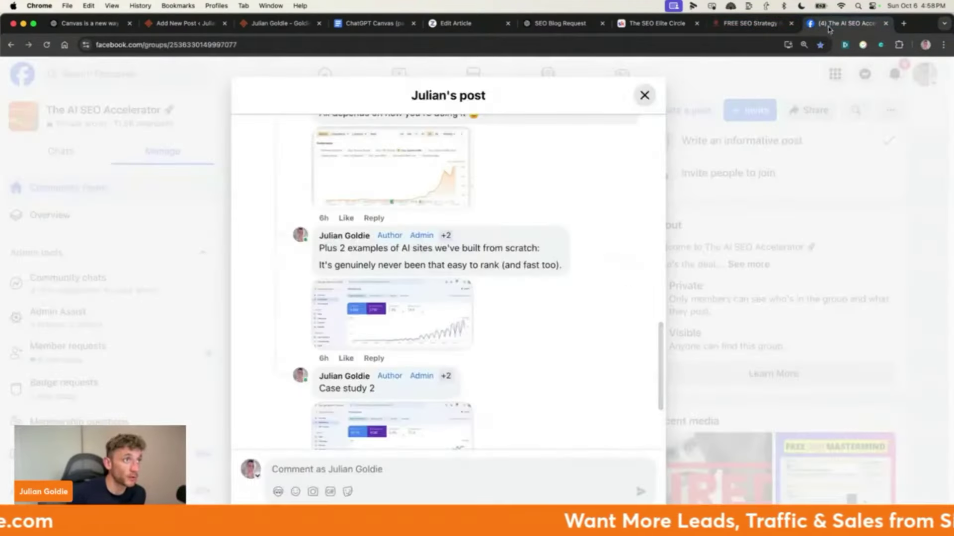